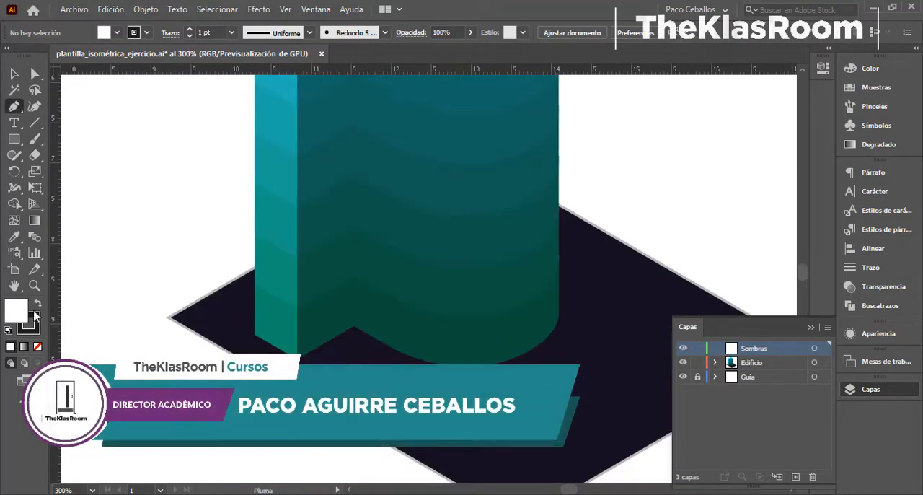
- Set the fill to none for drawing outlines on the Sombras layer
{"action": "left_click", "coordinate": [37, 347]}
{"action": "left_click_drag", "start_coordinate": [338, 206], "coordinate": [339, 378]}
{"action": "left_click", "coordinate": [298, 120]}
{"action": "left_click", "coordinate": [301, 272]}
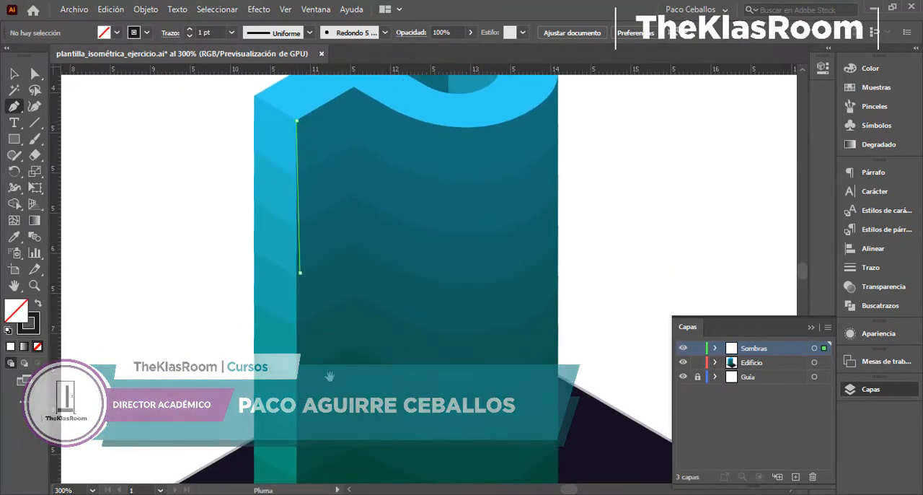
{"action": "key", "text": "ctrl+minus"}
{"action": "key", "text": "ctrl+z"}
{"action": "key", "text": "ctrl+z"}
- Draw a straight vertical path down the building's front corner from roof to base, with a 0.25 pt stroke
{"action": "left_click", "coordinate": [422, 173]}
{"action": "left_click", "coordinate": [423, 444], "text": "shift"}
{"action": "key", "text": "ctrl+plus"}
{"action": "key", "text": "ctrl+plus"}
{"action": "key", "text": "ctrl+plus"}
{"action": "key", "text": "ctrl+plus"}
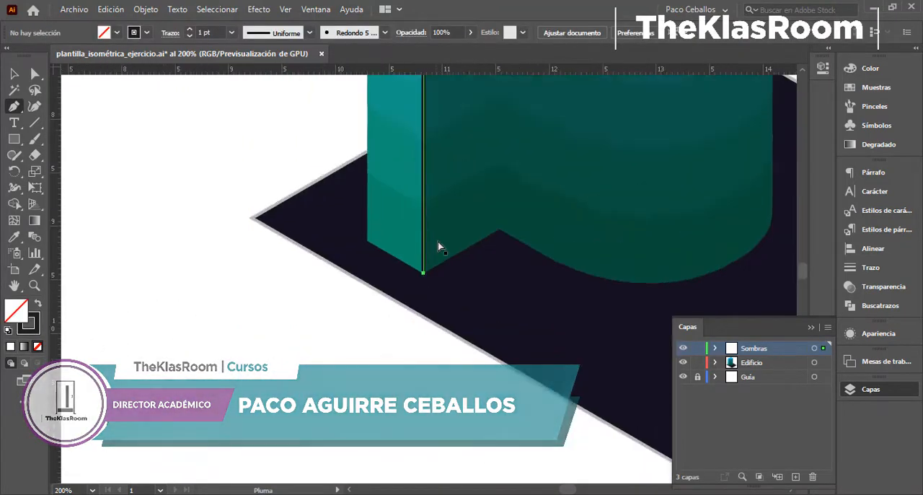
{"action": "left_click_drag", "start_coordinate": [438, 241], "coordinate": [833, 176]}
{"action": "left_click", "coordinate": [871, 268]}
{"action": "left_click", "coordinate": [778, 187]}
{"action": "left_click", "coordinate": [807, 205]}
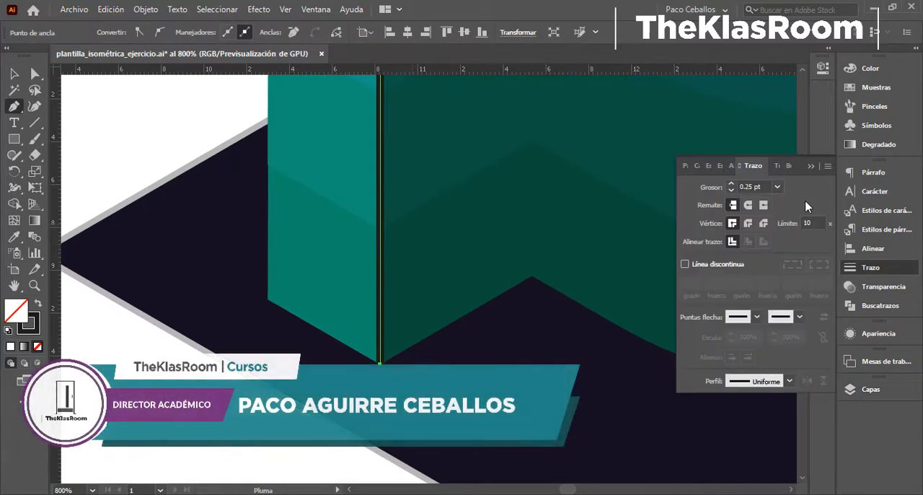
- Complete a narrow closed strip beside the front corner, following the base and roof edges, and align its upper outer anchor
{"action": "left_click", "coordinate": [455, 323]}
{"action": "key", "text": "ctrl+minus"}
{"action": "key", "text": "ctrl+minus"}
{"action": "key", "text": "ctrl+minus"}
{"action": "left_click_drag", "start_coordinate": [505, 108], "coordinate": [513, 447]}
{"action": "left_click", "coordinate": [432, 202], "text": "shift"}
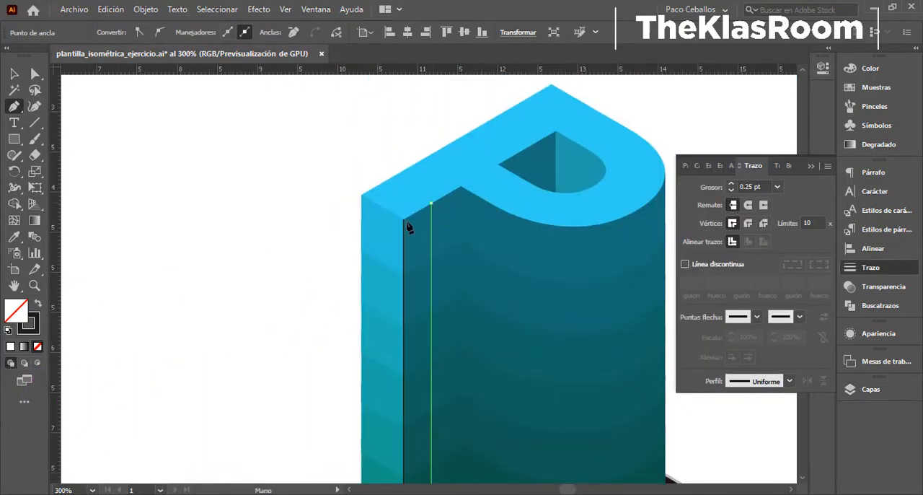
{"action": "left_click", "coordinate": [404, 219]}
{"action": "scroll", "coordinate": [405, 223], "scroll_direction": "up", "scroll_amount": 6}
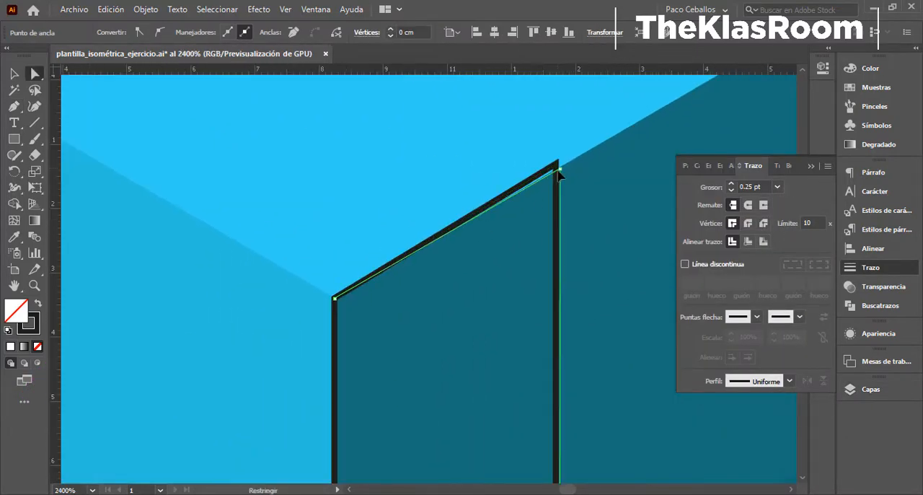
{"action": "left_click_drag", "start_coordinate": [559, 171], "coordinate": [556, 172]}
- Swap the strip's stroke and fill, sample the wall's teal as its fill, and shift that colour to dark navy blue
{"action": "key", "text": "shift+x"}
{"action": "scroll", "coordinate": [555, 175], "scroll_direction": "down", "scroll_amount": 2}
{"action": "key", "text": "i"}
{"action": "left_click", "coordinate": [450, 321]}
{"action": "double_click", "coordinate": [22, 309]}
{"action": "left_click", "coordinate": [631, 249]}
{"action": "left_click", "coordinate": [685, 211]}
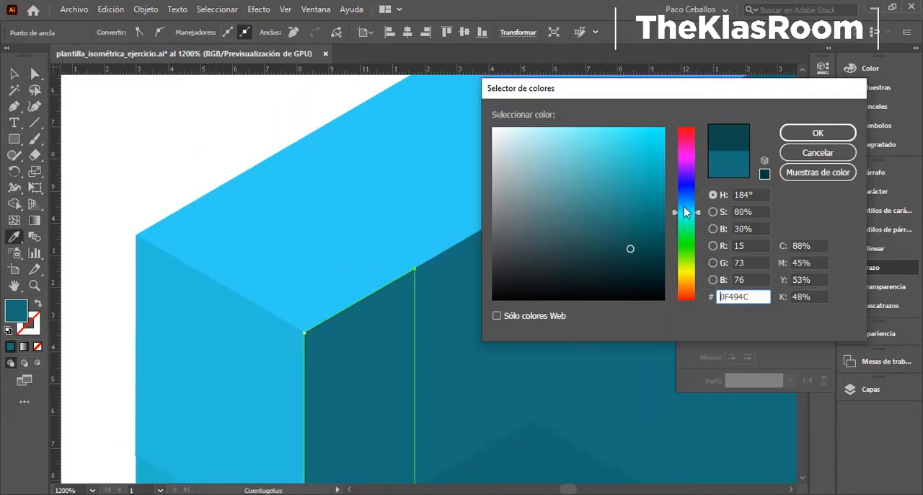
{"action": "left_click_drag", "start_coordinate": [685, 211], "coordinate": [685, 196]}
{"action": "key", "text": "Return"}
- Set the navy strip's blend mode to Luz fuerte and its opacity to 47%
{"action": "key", "text": "ctrl+minus"}
{"action": "key", "text": "v"}
{"action": "left_click_drag", "start_coordinate": [450, 397], "coordinate": [328, 60]}
{"action": "key", "text": "ctrl+minus"}
{"action": "key", "text": "ctrl+minus"}
{"action": "key", "text": "ctrl+minus"}
{"action": "left_click", "coordinate": [871, 267]}
{"action": "left_click", "coordinate": [878, 333]}
{"action": "left_click", "coordinate": [725, 402]}
{"action": "left_click", "coordinate": [620, 298]}
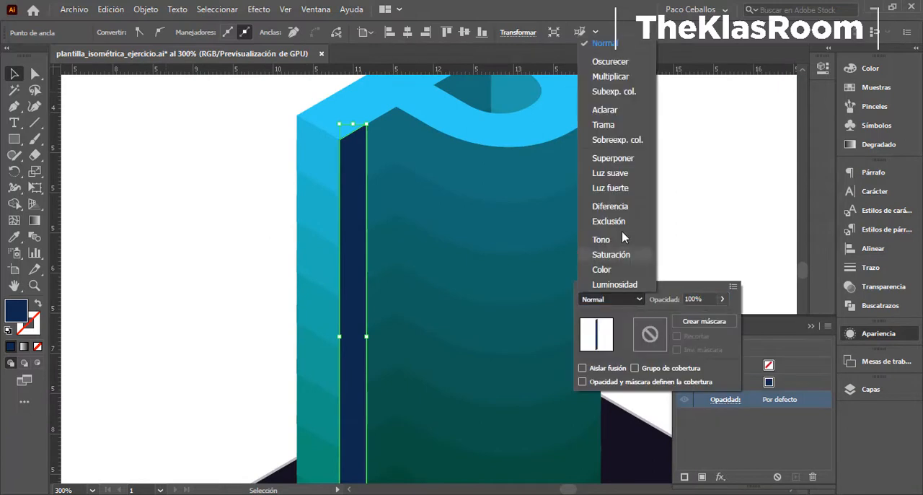
{"action": "left_click", "coordinate": [610, 188]}
{"action": "left_click_drag", "start_coordinate": [722, 299], "coordinate": [701, 318]}
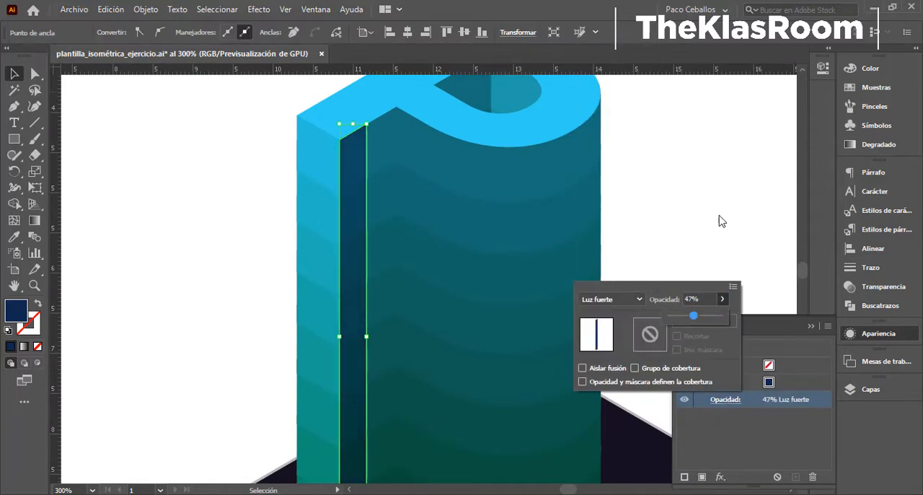
{"action": "left_click", "coordinate": [686, 228]}
- Start a second shadow shape with a vertical Pen edge from the roof's inner notch down to the base
{"action": "key", "text": "ctrl+plus"}
{"action": "key", "text": "ctrl+plus"}
{"action": "key", "text": "ctrl+plus"}
{"action": "left_click_drag", "start_coordinate": [387, 122], "coordinate": [433, 472]}
{"action": "key", "text": "p"}
{"action": "left_click", "coordinate": [388, 176]}
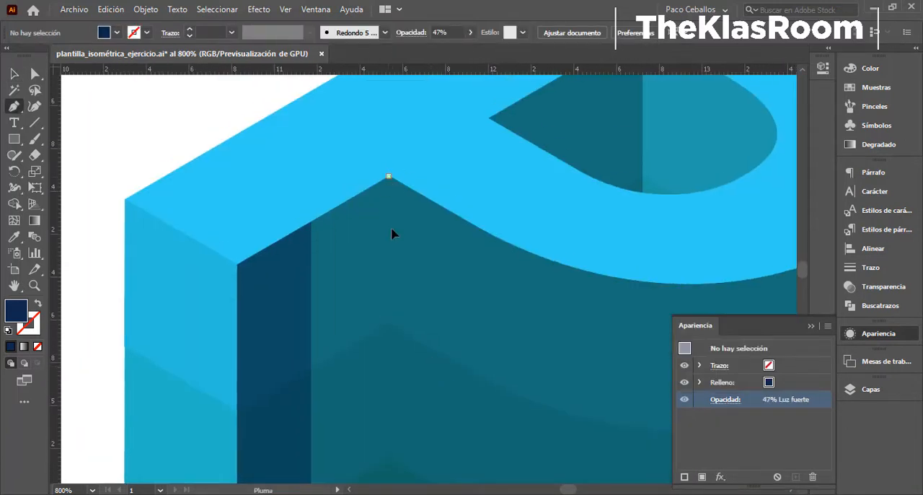
{"action": "key", "text": "ctrl+minus"}
{"action": "key", "text": "ctrl+minus"}
{"action": "key", "text": "ctrl+minus"}
{"action": "left_click_drag", "start_coordinate": [414, 379], "coordinate": [343, 106]}
{"action": "key", "text": "ctrl+plus"}
{"action": "key", "text": "ctrl+plus"}
{"action": "key", "text": "ctrl+plus"}
{"action": "left_click_drag", "start_coordinate": [468, 436], "coordinate": [425, 204]}
{"action": "key", "text": "ctrl+minus"}
{"action": "key", "text": "ctrl+minus"}
{"action": "left_click_drag", "start_coordinate": [426, 462], "coordinate": [384, 267]}
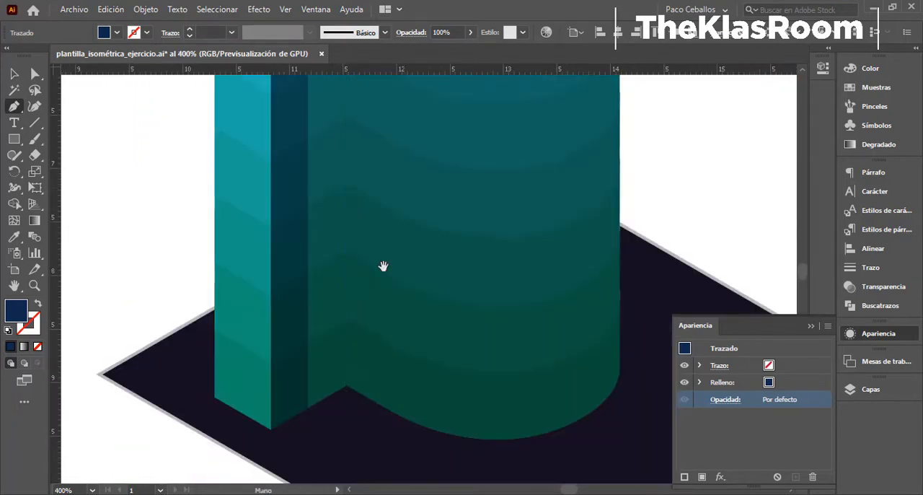
{"action": "left_click", "coordinate": [347, 387]}
- Close the second shadow strip along the first strip's edge, from the base back up to the roof notch
{"action": "key", "text": "ctrl+plus"}
{"action": "key", "text": "ctrl+plus"}
{"action": "key", "text": "ctrl+plus"}
{"action": "key", "text": "ctrl+plus"}
{"action": "key", "text": "ctrl+plus"}
{"action": "left_click", "coordinate": [194, 396]}
{"action": "key", "text": "ctrl+minus"}
{"action": "key", "text": "ctrl+minus"}
{"action": "key", "text": "ctrl+minus"}
{"action": "key", "text": "ctrl+minus"}
{"action": "key", "text": "ctrl+minus"}
{"action": "key", "text": "ctrl+minus"}
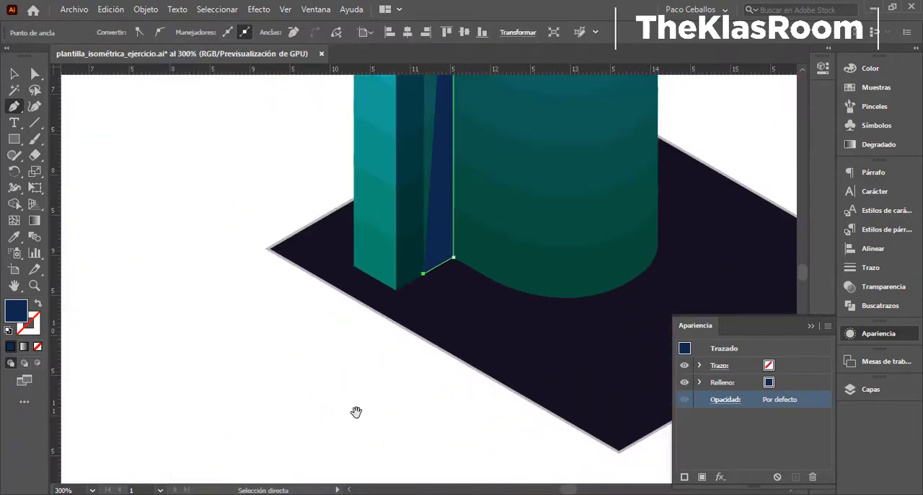
{"action": "left_click_drag", "start_coordinate": [383, 166], "coordinate": [356, 414]}
{"action": "left_click", "coordinate": [398, 114]}
{"action": "left_click", "coordinate": [428, 98]}
- Set the second strip's blend mode to Luz fuerte and its opacity to 76%
{"action": "key", "text": "v"}
{"action": "left_click", "coordinate": [725, 399]}
{"action": "left_click", "coordinate": [612, 299]}
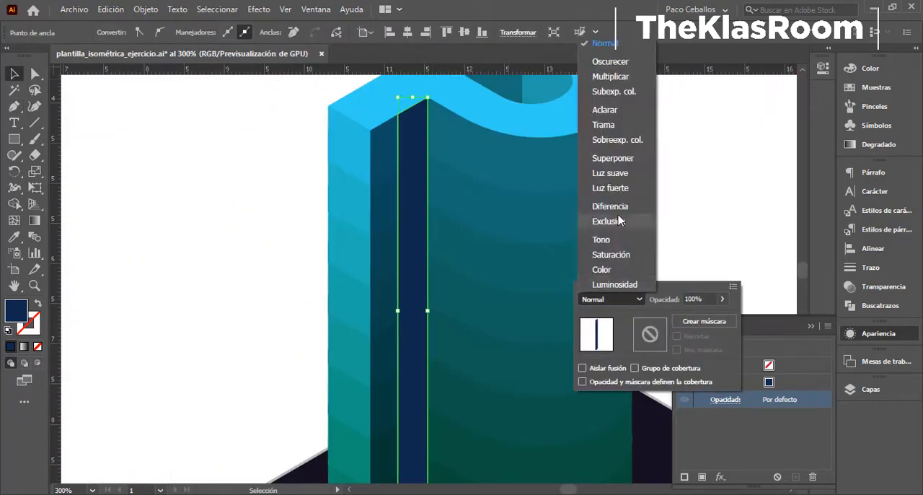
{"action": "left_click", "coordinate": [610, 188]}
{"action": "left_click", "coordinate": [202, 288]}
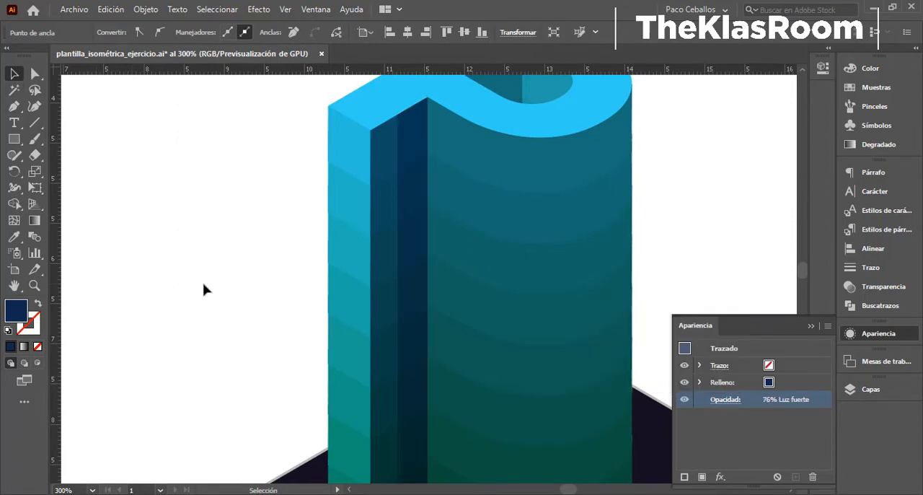
- Start a large shadow on the rounded wall, running down from the roof rim and along the curved base to the outer edge
{"action": "key", "text": "ctrl+minus"}
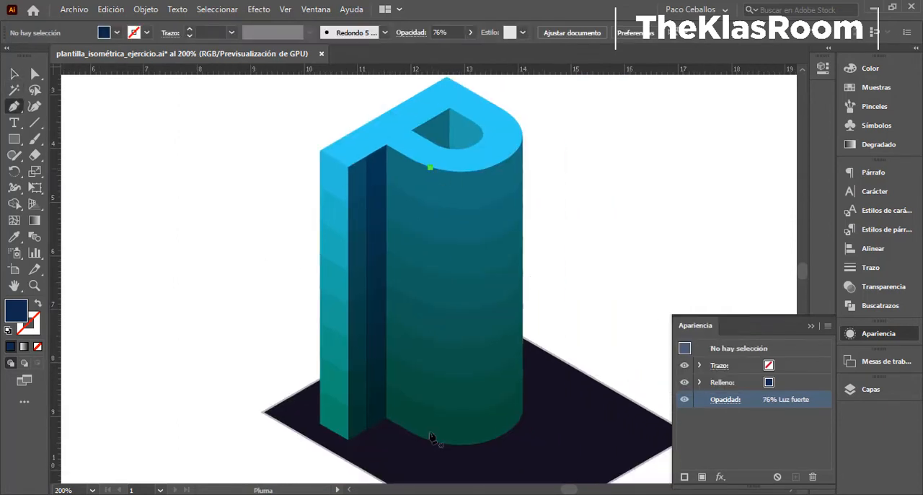
{"action": "left_click", "coordinate": [431, 440]}
{"action": "key", "text": "ctrl+plus"}
{"action": "key", "text": "ctrl+plus"}
{"action": "left_click_drag", "start_coordinate": [535, 288], "coordinate": [366, 371]}
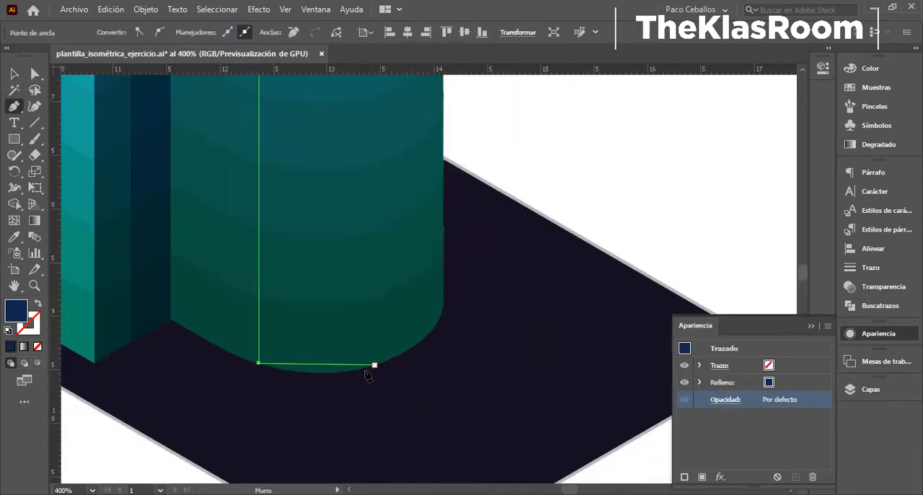
{"action": "left_click", "coordinate": [444, 308]}
- Extend the large shadow's outer edge up to the roof rim and swap its fill to the stroke
{"action": "key", "text": "ctrl+minus"}
{"action": "left_click_drag", "start_coordinate": [432, 169], "coordinate": [424, 445]}
{"action": "left_click", "coordinate": [421, 150]}
{"action": "key", "text": "ctrl+plus"}
{"action": "key", "text": "ctrl+plus"}
{"action": "key", "text": "ctrl+plus"}
{"action": "key", "text": "ctrl+plus"}
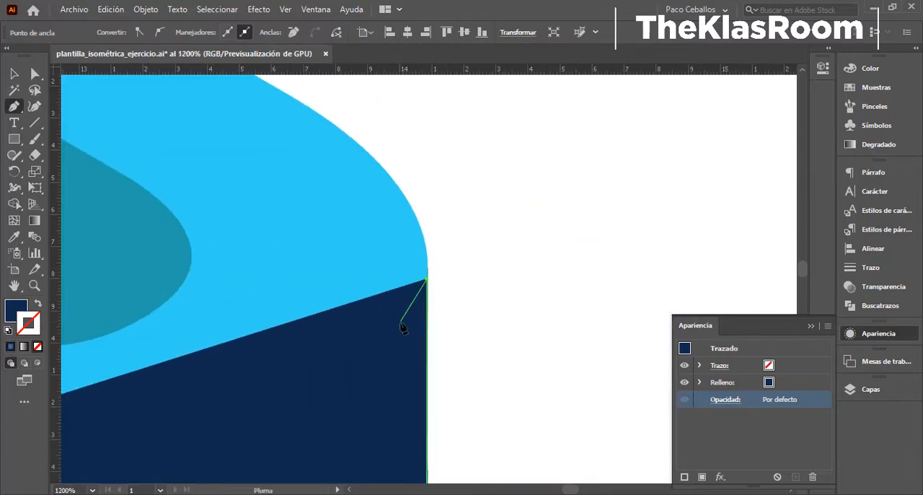
{"action": "left_click", "coordinate": [38, 304]}
{"action": "key", "text": "ctrl+minus"}
{"action": "key", "text": "ctrl+minus"}
{"action": "left_click_drag", "start_coordinate": [435, 243], "coordinate": [489, 175]}
{"action": "left_click", "coordinate": [310, 305], "text": "ctrl"}
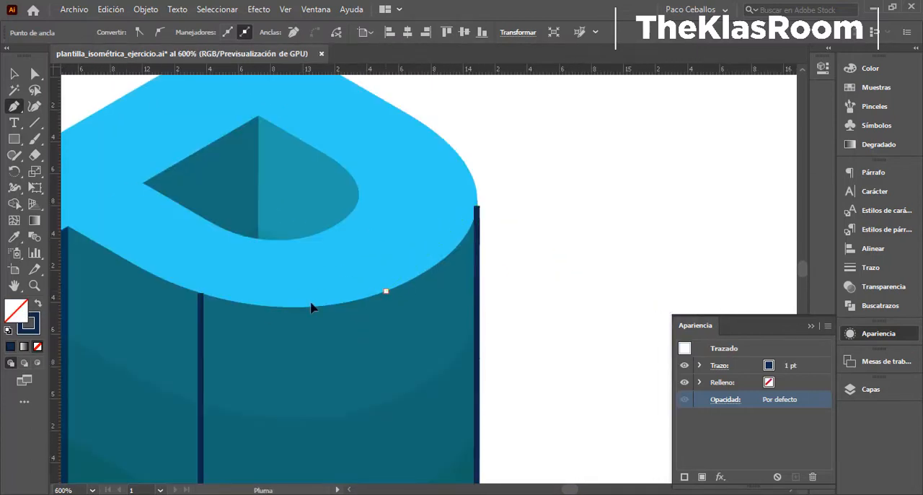
{"action": "key", "text": "ctrl+z"}
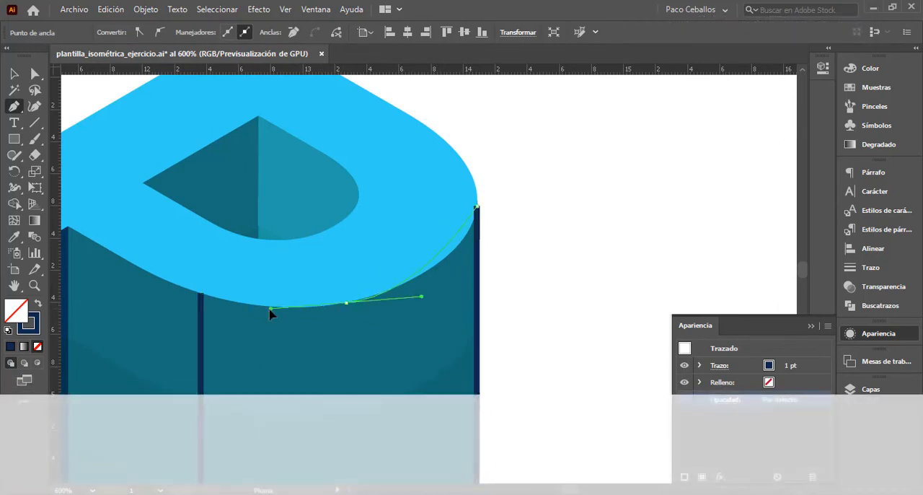
{"action": "left_click_drag", "start_coordinate": [212, 341], "coordinate": [218, 329]}
{"action": "key", "text": "ctrl+z"}
- Trace the curved roof rim back to the starting point, close the large shadow, and swap its stroke to a solid fill
{"action": "left_click_drag", "start_coordinate": [378, 295], "coordinate": [286, 309]}
{"action": "left_click_drag", "start_coordinate": [201, 293], "coordinate": [72, 269]}
{"action": "key", "text": "ctrl+z"}
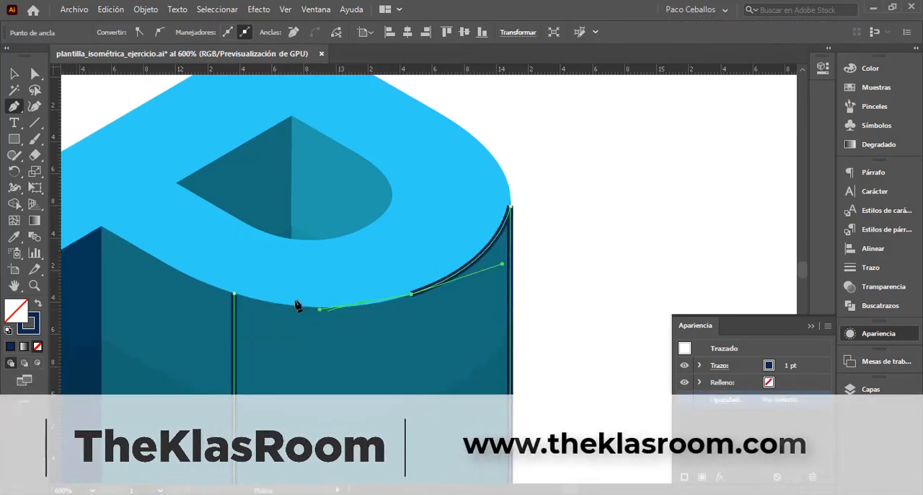
{"action": "left_click", "coordinate": [235, 294]}
{"action": "key", "text": "shift+x"}
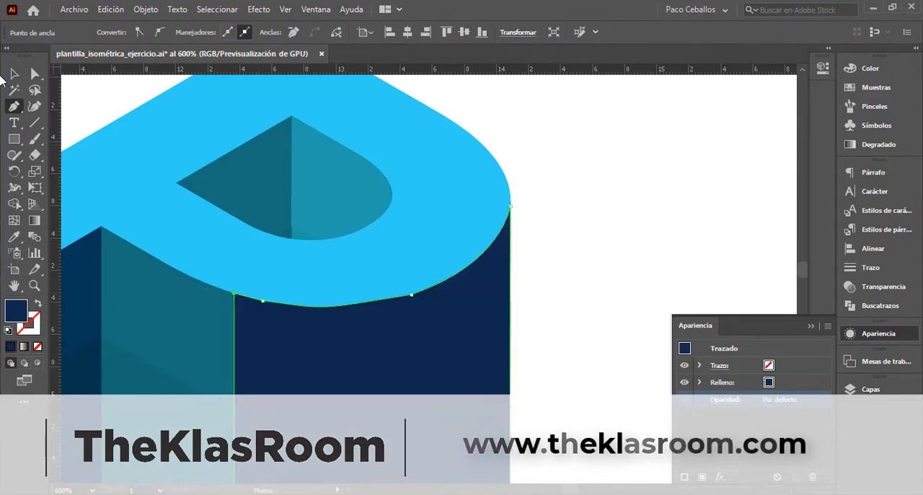
- Sample the wall's dark green as the large shadow's fill and shift its hue to dark blue
{"action": "key", "text": "ctrl+minus"}
{"action": "left_click_drag", "start_coordinate": [600, 366], "coordinate": [519, 243]}
{"action": "left_click_drag", "start_coordinate": [480, 336], "coordinate": [432, 116]}
{"action": "key", "text": "i"}
{"action": "left_click", "coordinate": [240, 425]}
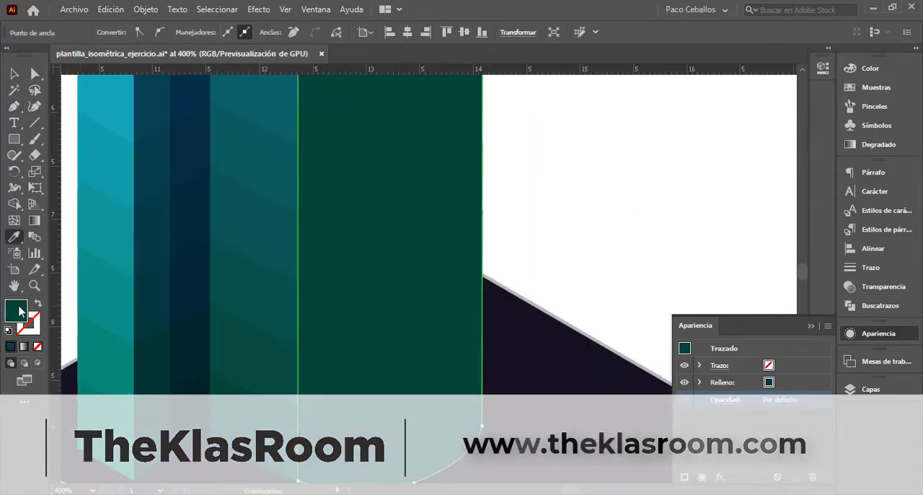
{"action": "double_click", "coordinate": [20, 311]}
{"action": "left_click_drag", "start_coordinate": [698, 222], "coordinate": [698, 194]}
{"action": "left_click", "coordinate": [818, 132]}
- Set the large shadow's blend mode to Luz suave at 100% opacity and deselect it
{"action": "key", "text": "ctrl+minus"}
{"action": "left_click_drag", "start_coordinate": [521, 91], "coordinate": [601, 279]}
{"action": "key", "text": "ctrl+minus"}
{"action": "key", "text": "ctrl+minus"}
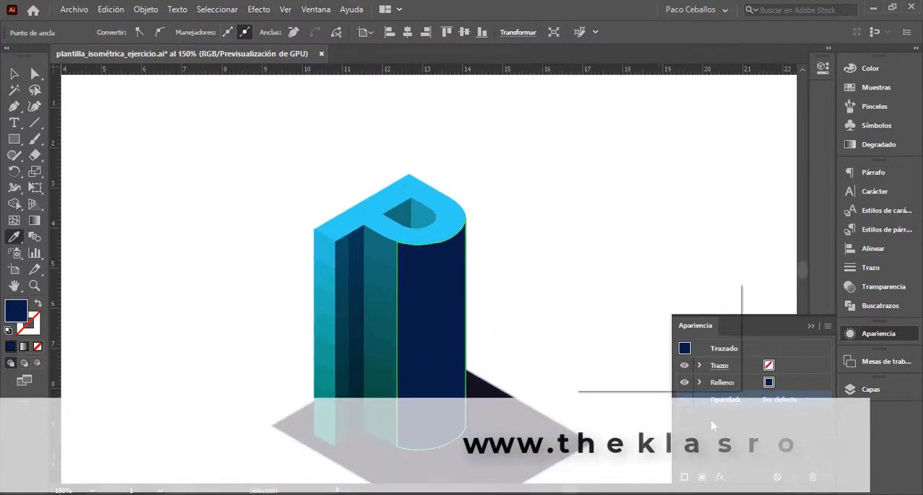
{"action": "left_click", "coordinate": [725, 400]}
{"action": "left_click", "coordinate": [612, 299]}
{"action": "left_click", "coordinate": [623, 176]}
{"action": "key", "text": "v"}
{"action": "left_click", "coordinate": [567, 218]}
{"action": "left_click", "coordinate": [651, 196]}
- Adjust the large shadow's anchor at the outer end of the curved base so it follows the building's edge
{"action": "key", "text": "ctrl+plus"}
{"action": "key", "text": "ctrl+plus"}
{"action": "key", "text": "ctrl+plus"}
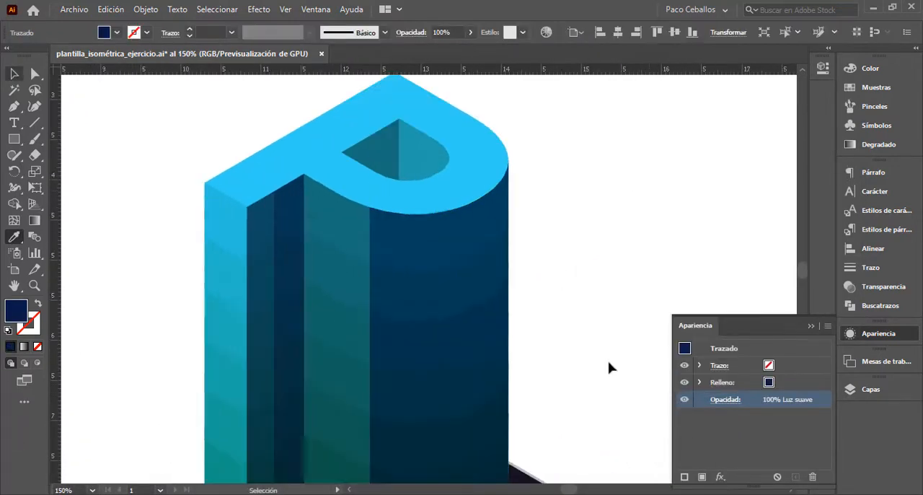
{"action": "left_click_drag", "start_coordinate": [505, 462], "coordinate": [375, 262]}
{"action": "key", "text": "ctrl+plus"}
{"action": "key", "text": "ctrl+plus"}
{"action": "key", "text": "ctrl+plus"}
{"action": "key", "text": "a"}
{"action": "left_click", "coordinate": [478, 244]}
{"action": "key", "text": "ctrl+plus"}
{"action": "key", "text": "ctrl+plus"}
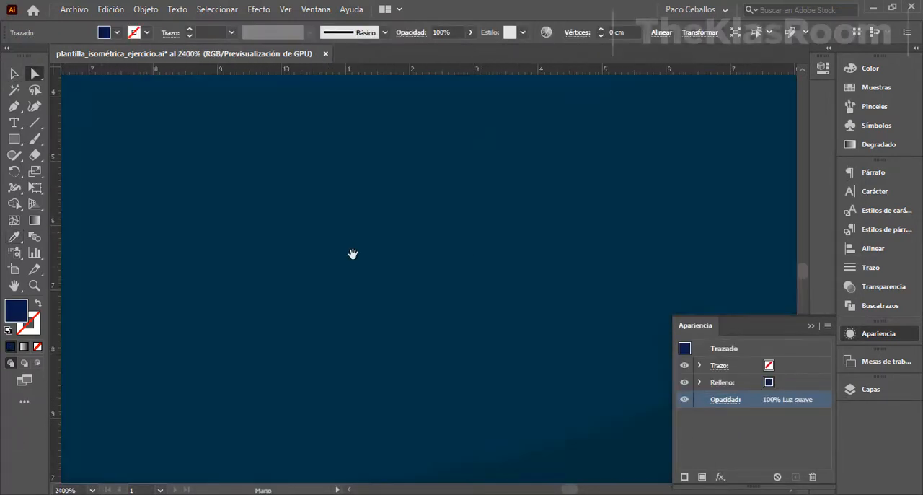
{"action": "key", "text": "ctrl+minus"}
{"action": "key", "text": "ctrl+minus"}
{"action": "left_click_drag", "start_coordinate": [531, 309], "coordinate": [367, 158]}
{"action": "left_click_drag", "start_coordinate": [505, 447], "coordinate": [462, 115]}
{"action": "key", "text": "ctrl+minus"}
{"action": "left_click_drag", "start_coordinate": [509, 376], "coordinate": [520, 208]}
{"action": "mouse_move", "coordinate": [487, 268]}
{"action": "left_mouse_down"}
{"action": "mouse_move", "coordinate": [453, 277]}
{"action": "mouse_move", "coordinate": [487, 258]}
{"action": "left_mouse_up"}
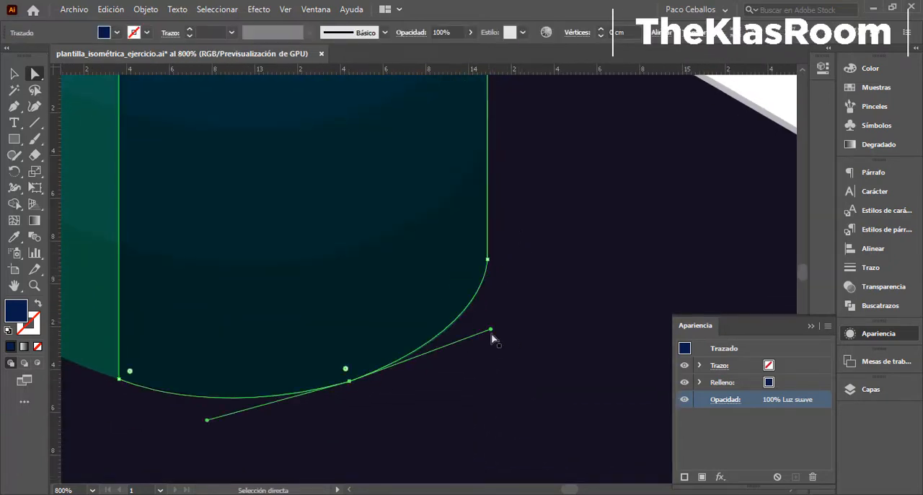
- Draw a narrow shadow strip along the outer edge of the rounded wall, following the base curve with the Pen
{"action": "key", "text": "ctrl+minus"}
{"action": "key", "text": "ctrl+minus"}
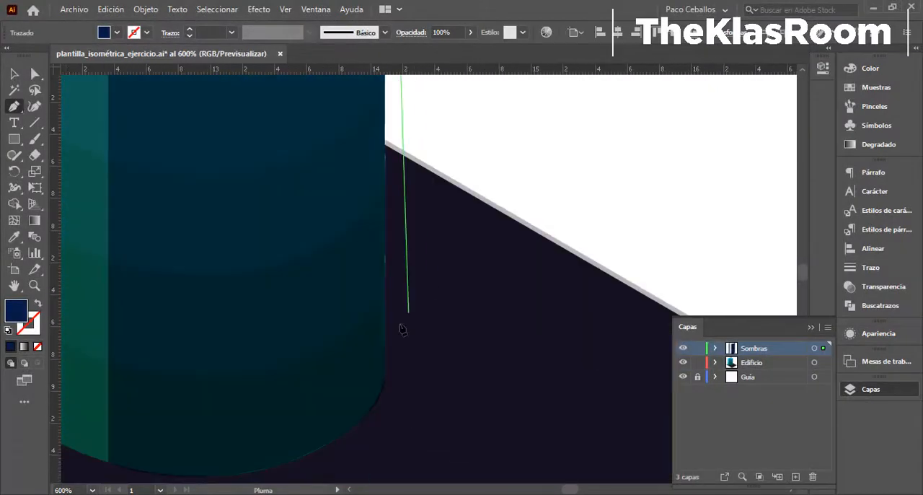
{"action": "left_click", "coordinate": [357, 424]}
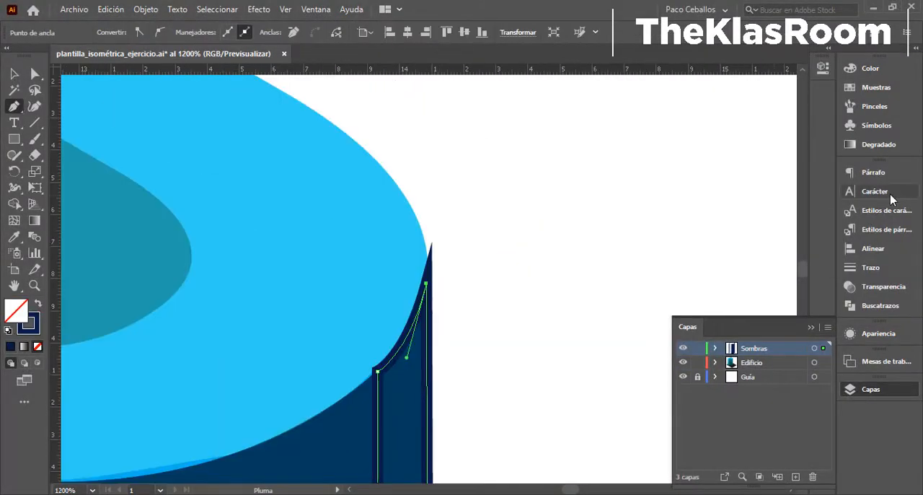
{"action": "left_click", "coordinate": [870, 267]}
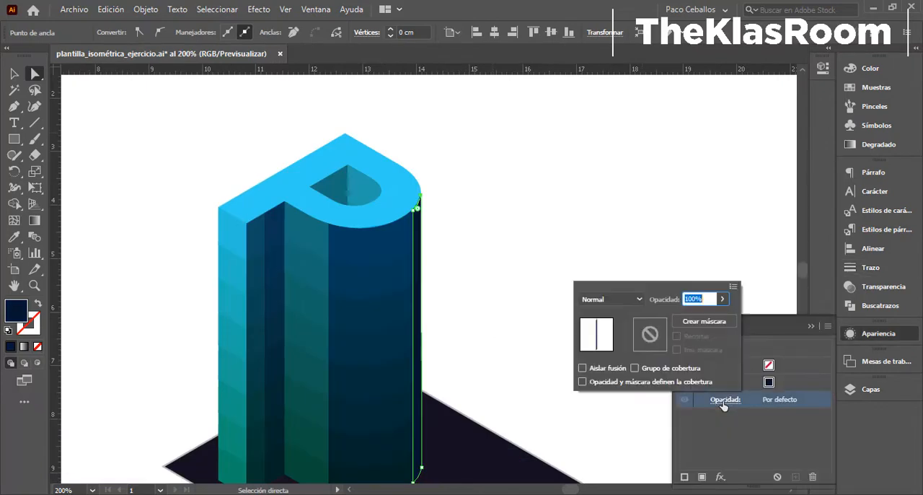
- Set the outer strip's blend mode to Luz fuerte at 24% opacity and lock the Sombras layer
{"action": "left_click", "coordinate": [611, 299]}
{"action": "left_click", "coordinate": [613, 197]}
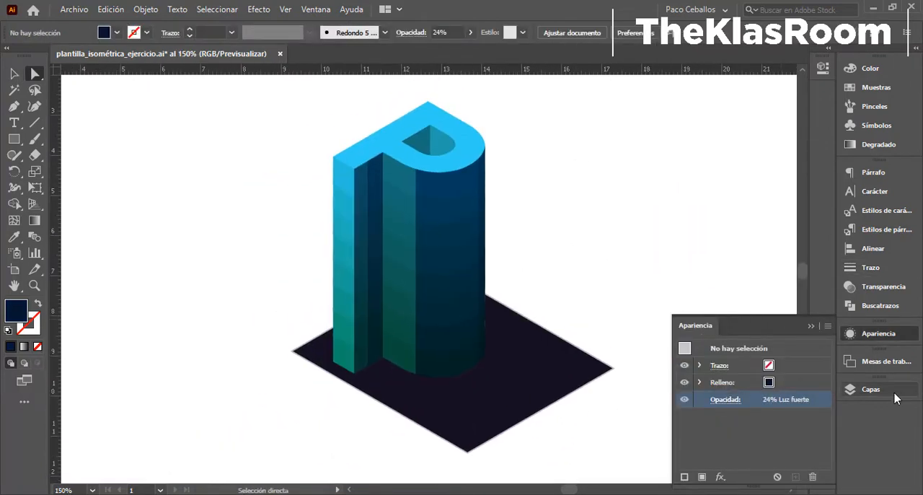
{"action": "left_click", "coordinate": [895, 391]}
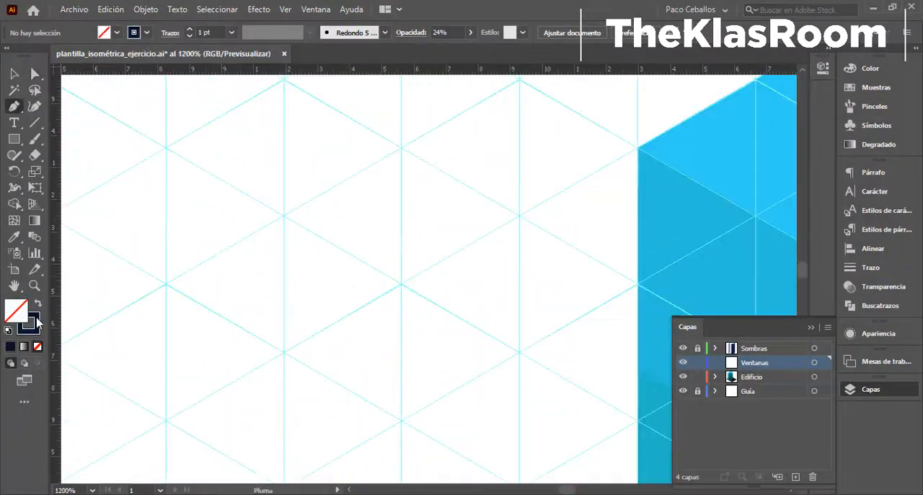
- Set the stroke colour to purple 472766 and draw a rhombus on the isometric grid beside the building
{"action": "double_click", "coordinate": [34, 322]}
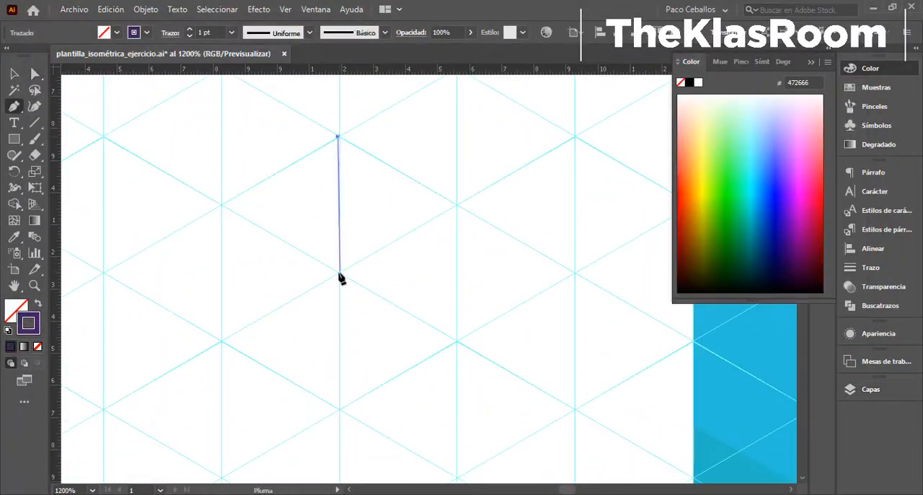
{"action": "left_click", "coordinate": [338, 268]}
{"action": "left_click", "coordinate": [454, 334]}
{"action": "left_click", "coordinate": [457, 206]}
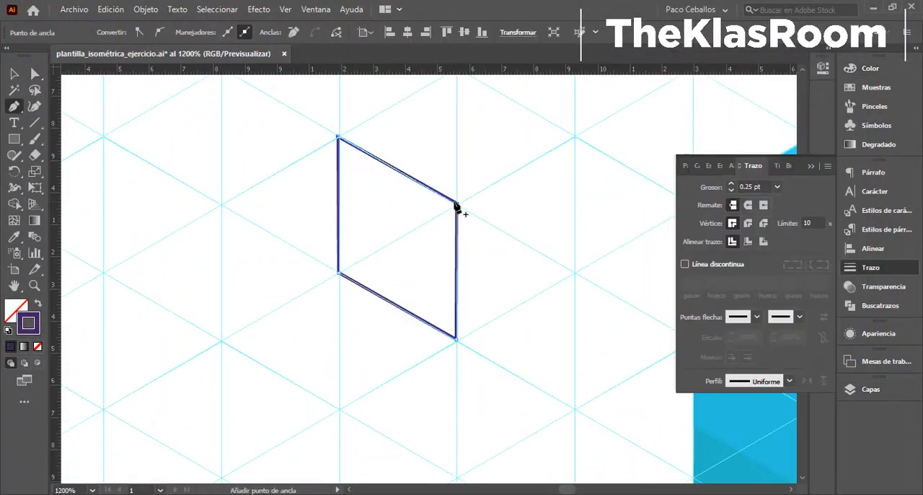
- Align the rhombus's stroke to the inside of its path, and swap the purple stroke to the fill
{"action": "key", "text": "a"}
{"action": "scroll", "coordinate": [456, 205], "scroll_direction": "up", "scroll_amount": 6}
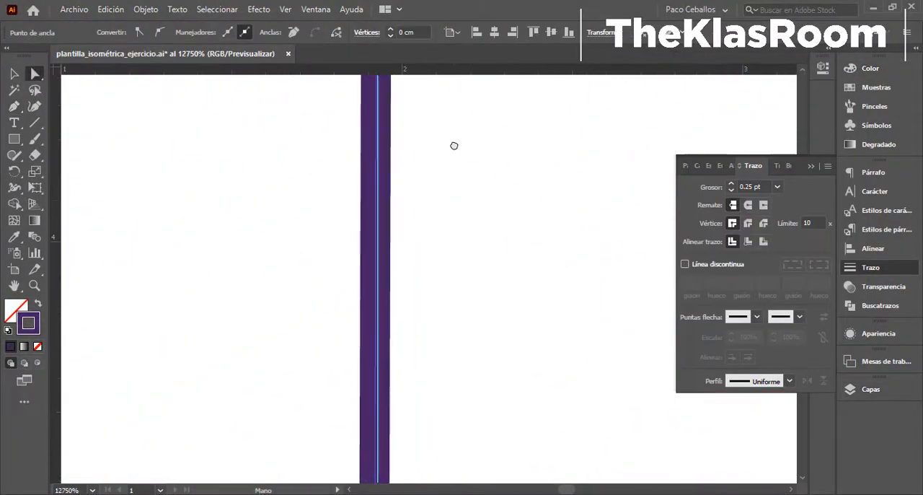
{"action": "scroll", "coordinate": [260, 149], "scroll_direction": "down", "scroll_amount": 3}
{"action": "left_click", "coordinate": [748, 242]}
{"action": "scroll", "coordinate": [433, 296], "scroll_direction": "down", "scroll_amount": 3}
{"action": "key", "text": "shift+x"}
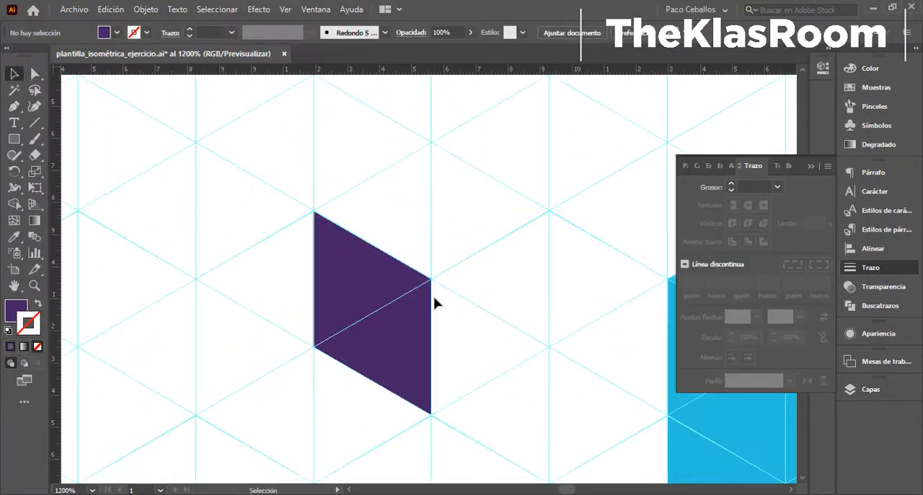
- Draw a vertical light grey bar across the middle of the purple rhombus with a 0.25 pt stroke
{"action": "scroll", "coordinate": [398, 343], "scroll_direction": "up", "scroll_amount": 2}
{"action": "left_click", "coordinate": [34, 123]}
{"action": "double_click", "coordinate": [33, 332]}
{"action": "left_click_drag", "start_coordinate": [338, 140], "coordinate": [338, 414]}
{"action": "left_click", "coordinate": [778, 186]}
{"action": "left_click", "coordinate": [794, 202]}
{"action": "key", "text": "v"}
- Complete the window bars with a vertical one near the rhombus's outer edge and two slanted ones parallel to its upper and lower edges
{"action": "left_click", "coordinate": [340, 246]}
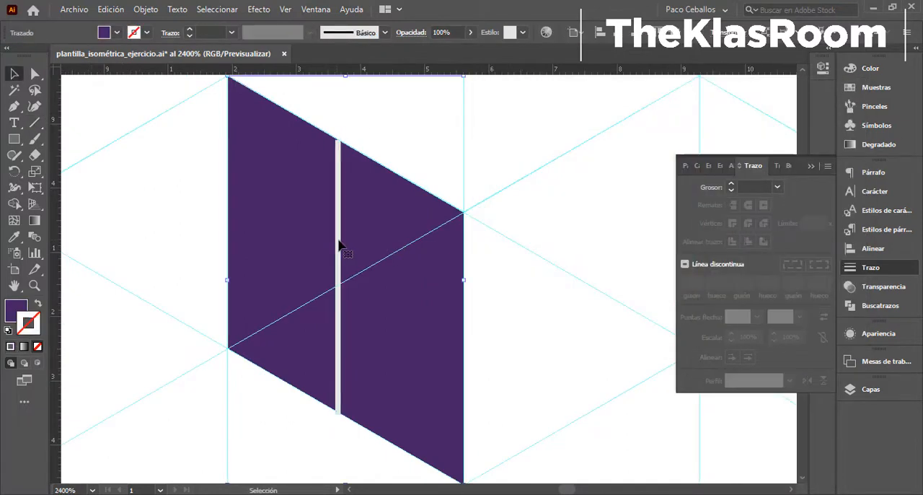
{"action": "left_click_drag", "start_coordinate": [338, 246], "coordinate": [264, 203]}
{"action": "key", "text": "a"}
{"action": "left_click", "coordinate": [264, 98]}
{"action": "left_click_drag", "start_coordinate": [264, 101], "coordinate": [314, 132]}
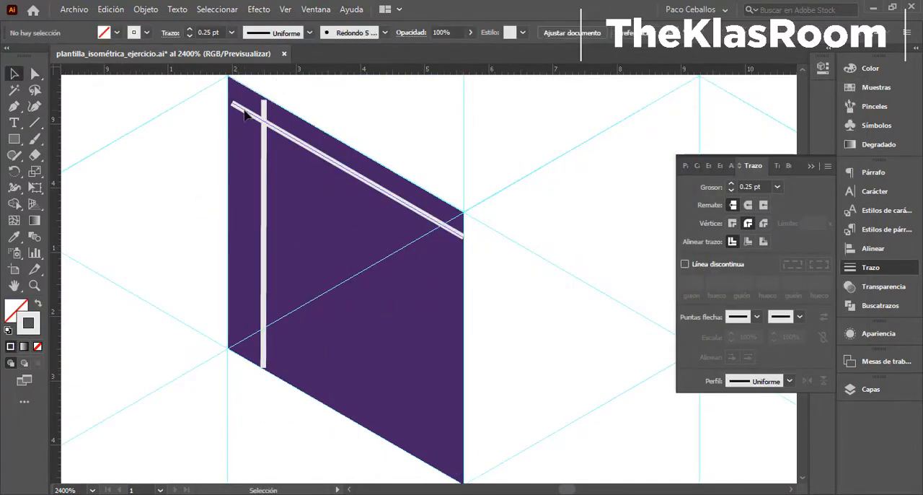
{"action": "left_click_drag", "start_coordinate": [413, 415], "coordinate": [413, 416]}
{"action": "left_click_drag", "start_coordinate": [507, 332], "coordinate": [528, 315]}
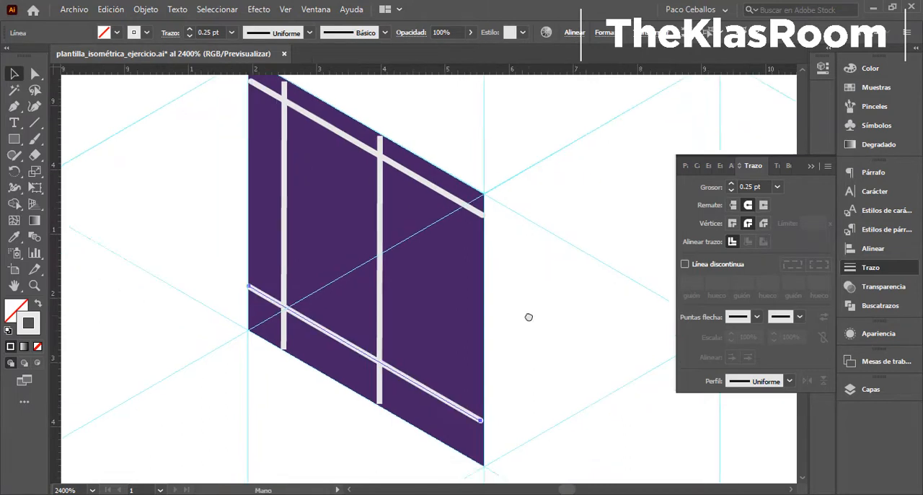
- Draw a grey parallelogram sill outline with the Pen, projecting forward from the rhombus's bottom edge along the isometric grid
{"action": "key", "text": "p"}
{"action": "double_click", "coordinate": [28, 324]}
{"action": "left_click", "coordinate": [494, 207]}
{"action": "left_click", "coordinate": [818, 132]}
{"action": "left_click", "coordinate": [528, 307]}
{"action": "left_click", "coordinate": [447, 353]}
{"action": "left_click", "coordinate": [528, 307]}
{"action": "left_click", "coordinate": [778, 187]}
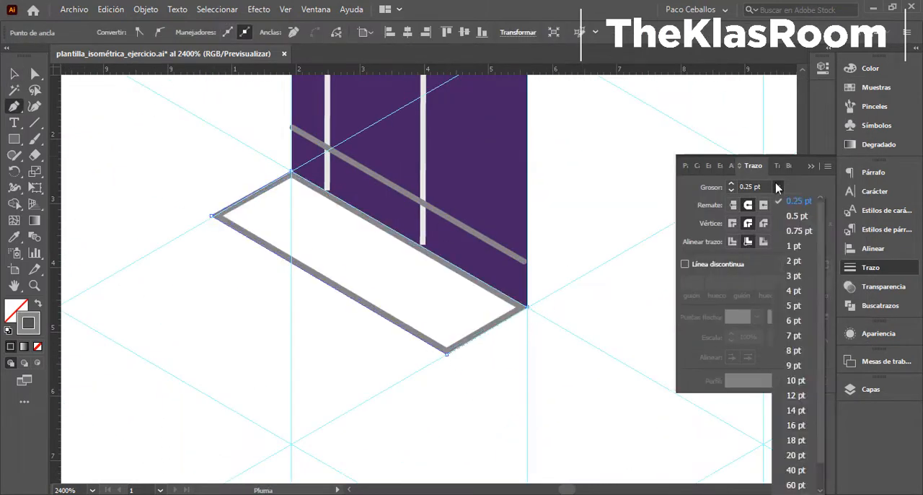
- Adjust the sill's corner points and swap its grey stroke to the fill
{"action": "key", "text": "a"}
{"action": "scroll", "coordinate": [527, 308], "scroll_direction": "up", "scroll_amount": 3}
{"action": "left_click", "coordinate": [194, 420]}
{"action": "scroll", "coordinate": [255, 279], "scroll_direction": "down", "scroll_amount": 2}
{"action": "left_click", "coordinate": [255, 278]}
{"action": "key", "text": "shift+x"}
- Match the lower slanted bar to the vertical bars' light grey and raise a copy of the sill as its top face
{"action": "left_click", "coordinate": [403, 237]}
{"action": "key", "text": "i"}
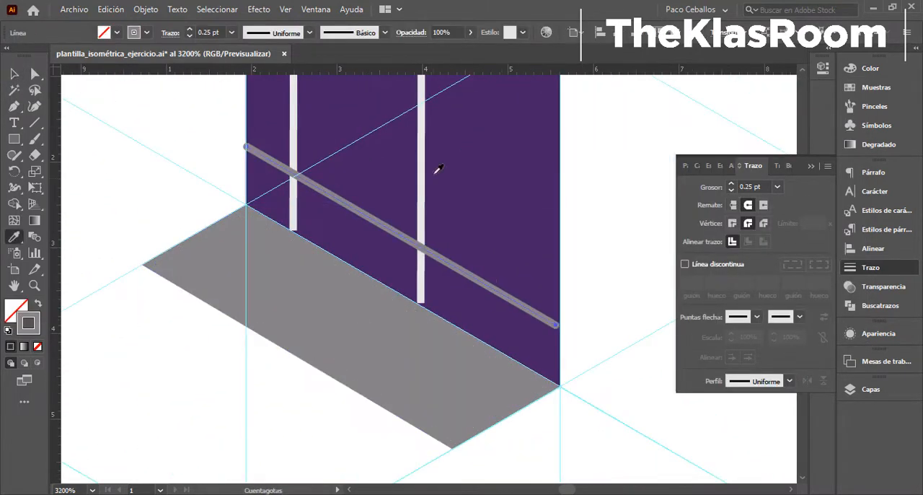
{"action": "left_click", "coordinate": [422, 173]}
{"action": "key", "text": "v"}
{"action": "left_click_drag", "start_coordinate": [421, 381], "coordinate": [421, 348]}
- Draw the sill's long front face with the Pen, align its stroke inside and swap the mid-grey stroke to the fill
{"action": "left_click", "coordinate": [871, 69]}
{"action": "key", "text": "p"}
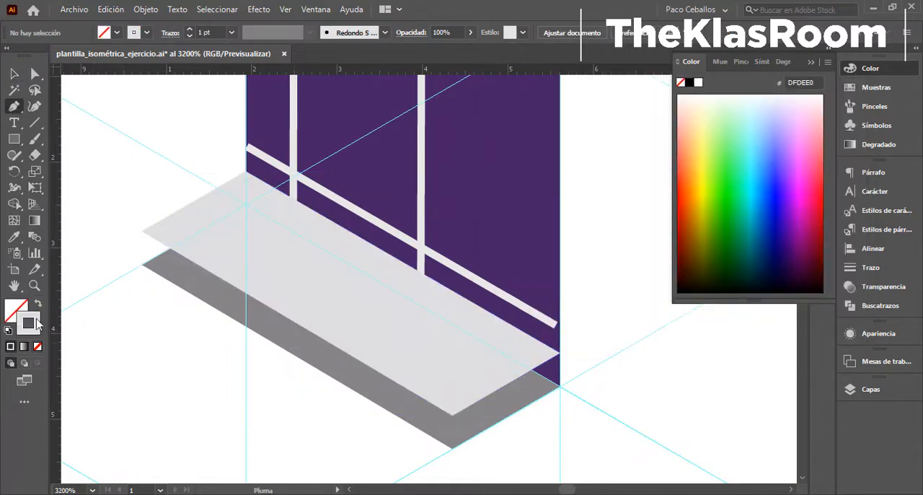
{"action": "left_click", "coordinate": [142, 231]}
{"action": "left_click", "coordinate": [142, 265]}
{"action": "left_click", "coordinate": [453, 449]}
{"action": "left_click", "coordinate": [453, 415]}
{"action": "left_click", "coordinate": [142, 230]}
{"action": "left_click", "coordinate": [871, 267]}
{"action": "left_click", "coordinate": [748, 241]}
{"action": "key", "text": "shift+x"}
{"action": "key", "text": "v"}
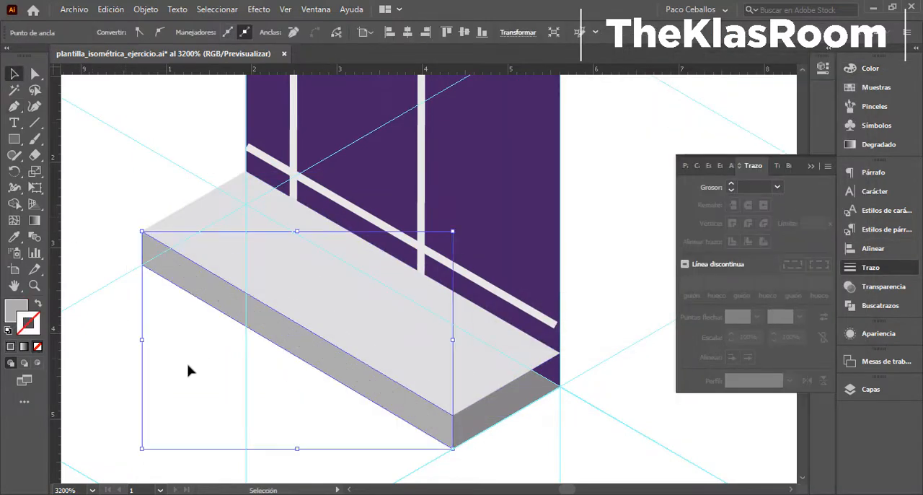
- Delete the sill's lower base shape and draw its short end face with a dark grey 5B5A5B fill
{"action": "left_click_drag", "start_coordinate": [515, 407], "coordinate": [413, 343]}
{"action": "left_click", "coordinate": [413, 342]}
{"action": "key", "text": "Delete"}
{"action": "left_click", "coordinate": [350, 385]}
{"action": "left_click", "coordinate": [350, 351]}
{"action": "left_click", "coordinate": [457, 289]}
{"action": "left_click", "coordinate": [457, 323]}
{"action": "left_click", "coordinate": [350, 384]}
{"action": "key", "text": "shift+x"}
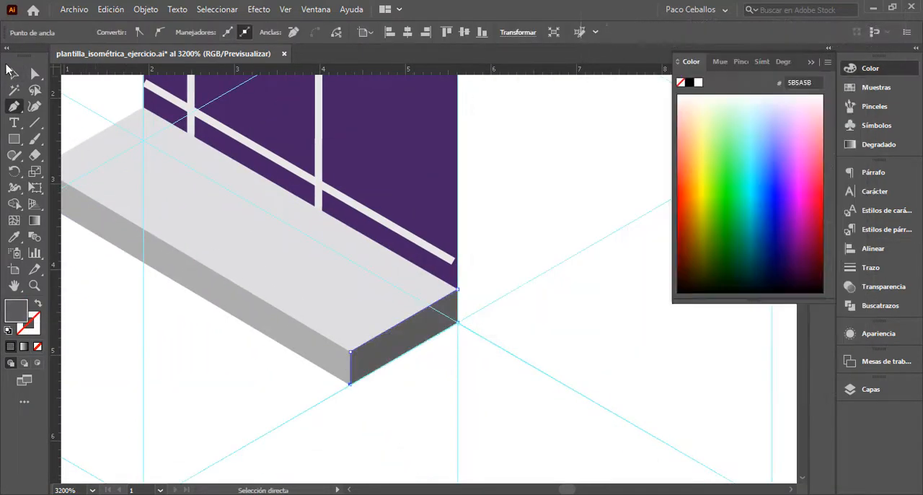
- Change the window pane's fill to the lighter purple 70499E
{"action": "left_click", "coordinate": [15, 74]}
{"action": "mouse_move", "coordinate": [546, 385]}
{"action": "left_mouse_down"}
{"action": "mouse_move", "coordinate": [528, 277]}
{"action": "mouse_move", "coordinate": [457, 295]}
{"action": "left_mouse_up"}
{"action": "key", "text": "i"}
{"action": "left_click", "coordinate": [389, 303]}
{"action": "double_click", "coordinate": [16, 311]}
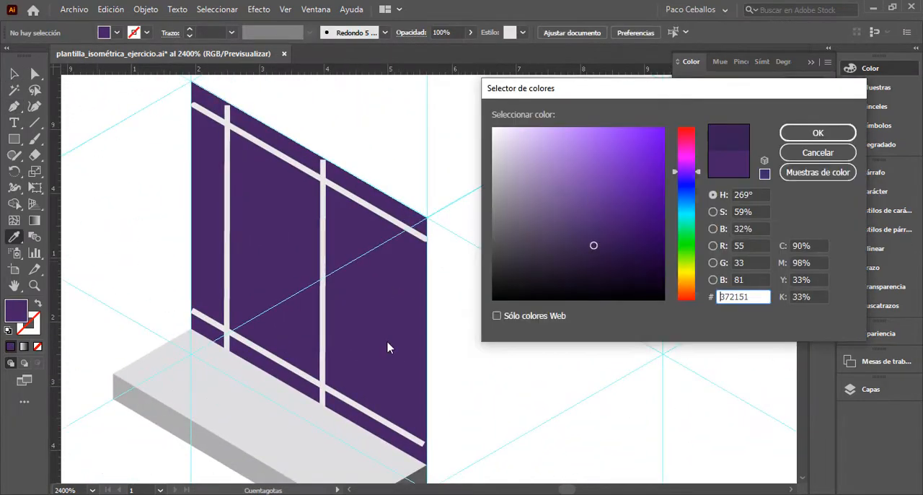
{"action": "left_click", "coordinate": [585, 193]}
{"action": "left_click", "coordinate": [818, 133]}
{"action": "key", "text": "v"}
{"action": "left_click", "coordinate": [281, 196]}
{"action": "double_click", "coordinate": [16, 311]}
{"action": "left_click", "coordinate": [585, 194]}
{"action": "left_click", "coordinate": [818, 133]}
- Draw a narrow vertical strip along the pane's outer side edge and fill it with light purple 8767BA
{"action": "left_click", "coordinate": [216, 316]}
{"action": "left_click", "coordinate": [191, 376]}
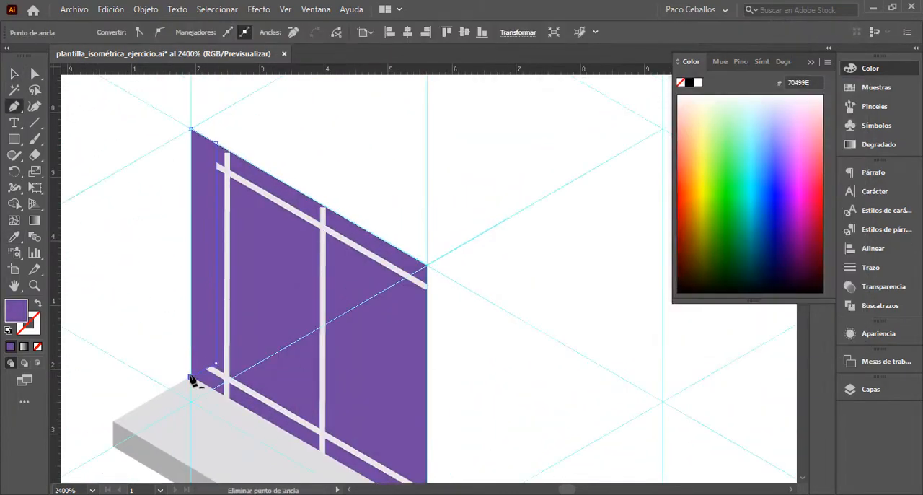
{"action": "double_click", "coordinate": [16, 311]}
{"action": "left_click", "coordinate": [818, 133]}
{"action": "left_click_drag", "start_coordinate": [305, 152], "coordinate": [352, 77]}
{"action": "double_click", "coordinate": [15, 311]}
{"action": "left_click", "coordinate": [818, 132]}
{"action": "left_click", "coordinate": [177, 178]}
- Draw a dark purple 4D3570 strip along the pane's bottom edge, just above the sill
{"action": "key", "text": "p"}
{"action": "left_click_drag", "start_coordinate": [521, 241], "coordinate": [468, 266]}
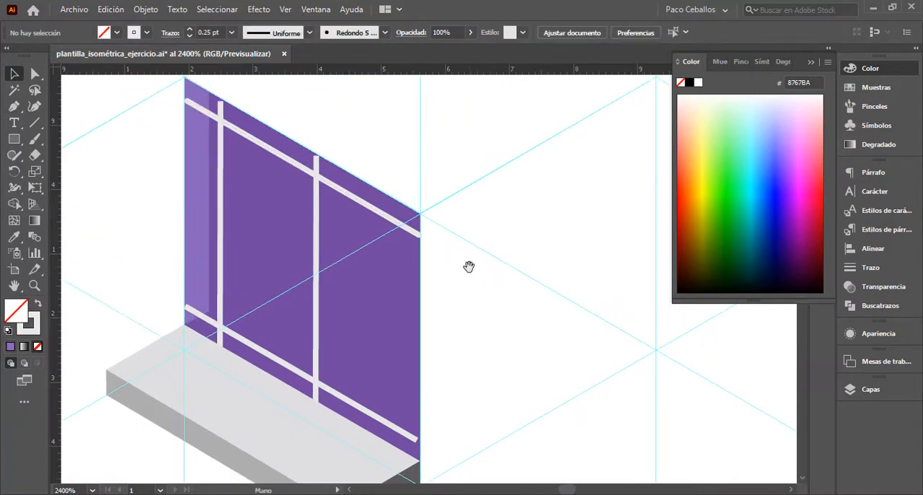
{"action": "left_click", "coordinate": [184, 325]}
{"action": "left_click", "coordinate": [420, 460]}
{"action": "left_click", "coordinate": [420, 422]}
{"action": "left_click", "coordinate": [209, 312]}
{"action": "left_click", "coordinate": [184, 326]}
{"action": "double_click", "coordinate": [16, 311]}
{"action": "left_click", "coordinate": [35, 74]}
{"action": "left_click_drag", "start_coordinate": [492, 433], "coordinate": [567, 351]}
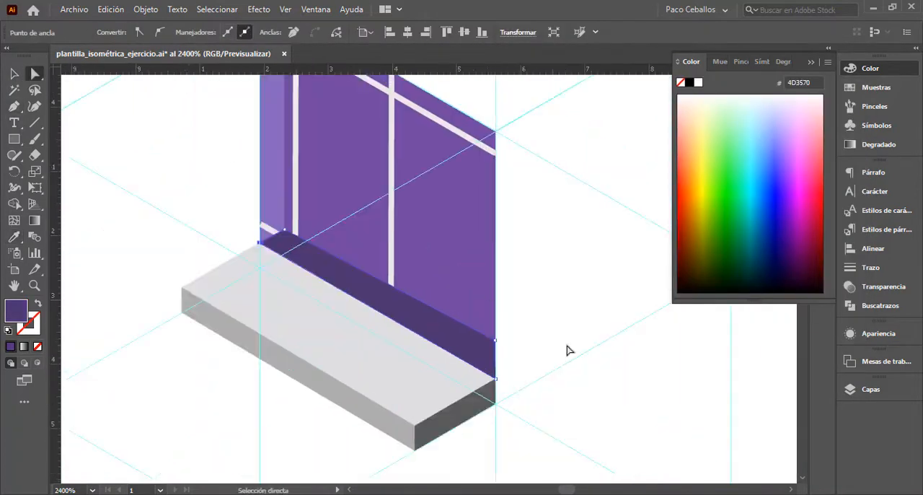
- Recolour the main window pane with the muted purple 775D9B
{"action": "left_click", "coordinate": [14, 74]}
{"action": "double_click", "coordinate": [15, 311]}
{"action": "left_click", "coordinate": [818, 133]}
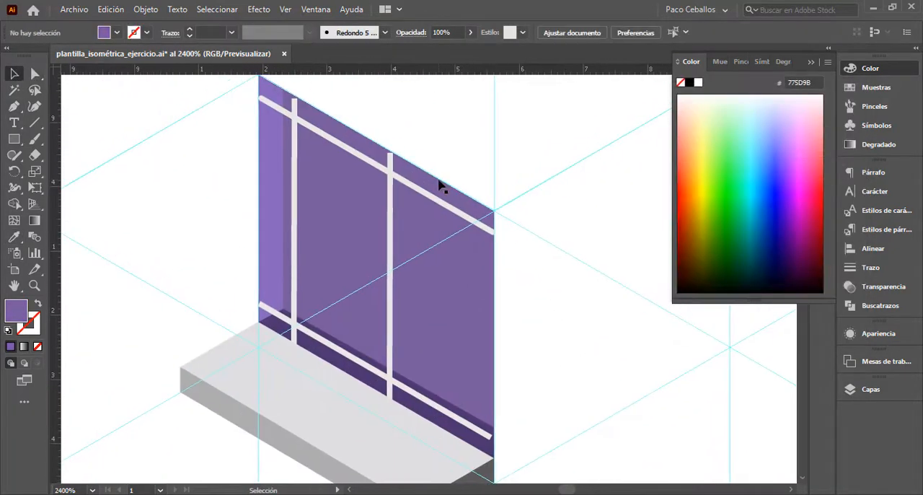
{"action": "left_click", "coordinate": [439, 185]}
{"action": "double_click", "coordinate": [16, 311]}
{"action": "left_click", "coordinate": [825, 135]}
- Add a grey 1 pt outline with rounded corners around the window pane
{"action": "left_click", "coordinate": [871, 268]}
{"action": "left_click", "coordinate": [735, 243]}
{"action": "double_click", "coordinate": [29, 323]}
{"action": "left_click", "coordinate": [825, 135]}
{"action": "double_click", "coordinate": [29, 324]}
{"action": "left_click", "coordinate": [825, 135]}
{"action": "left_click", "coordinate": [749, 224]}
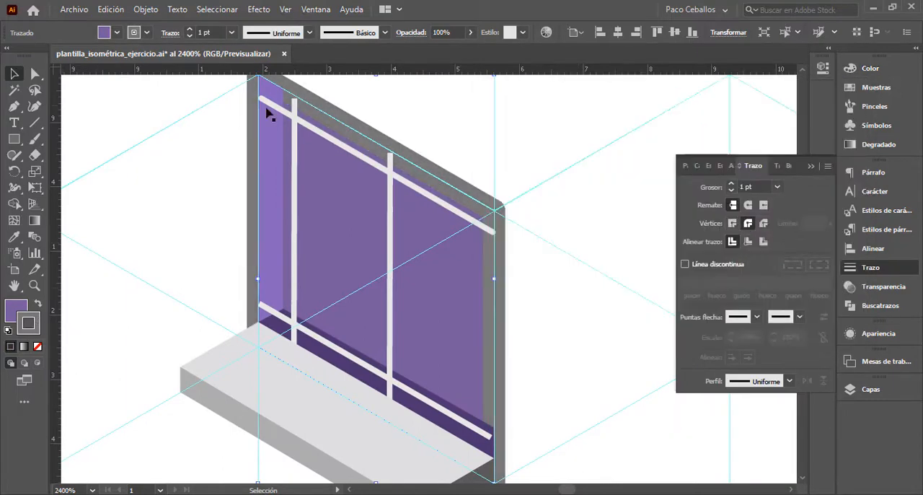
- Place a copy of the pane in front of the window, remove its outline and fill it with blue 5294DB
{"action": "scroll", "coordinate": [446, 318], "scroll_direction": "up", "scroll_amount": 2}
{"action": "scroll", "coordinate": [436, 294], "scroll_direction": "down", "scroll_amount": 3}
{"action": "left_click_drag", "start_coordinate": [473, 281], "coordinate": [451, 281]}
{"action": "left_click", "coordinate": [38, 347]}
{"action": "double_click", "coordinate": [16, 311]}
{"action": "left_click", "coordinate": [693, 215]}
{"action": "left_click", "coordinate": [818, 135]}
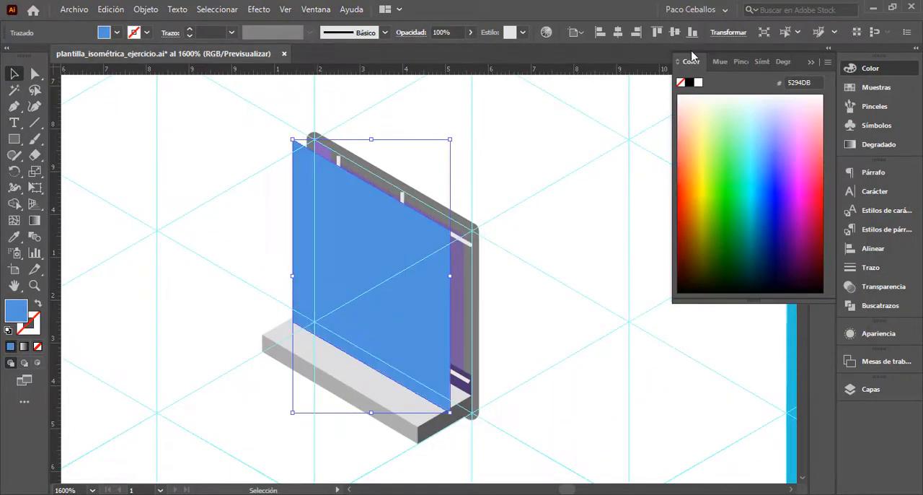
- Change the blue overlay's blend mode so it mixes with the window behind it
{"action": "left_click", "coordinate": [879, 333]}
{"action": "left_click", "coordinate": [726, 399]}
{"action": "left_click", "coordinate": [613, 299]}
- Reduce the purple pane's grey outline to 0.5 pt
{"action": "key", "text": "ctrl+plus"}
{"action": "key", "text": "ctrl+plus"}
{"action": "left_click_drag", "start_coordinate": [669, 257], "coordinate": [606, 422]}
{"action": "left_click", "coordinate": [527, 330]}
{"action": "left_click", "coordinate": [870, 268]}
{"action": "left_click", "coordinate": [729, 188]}
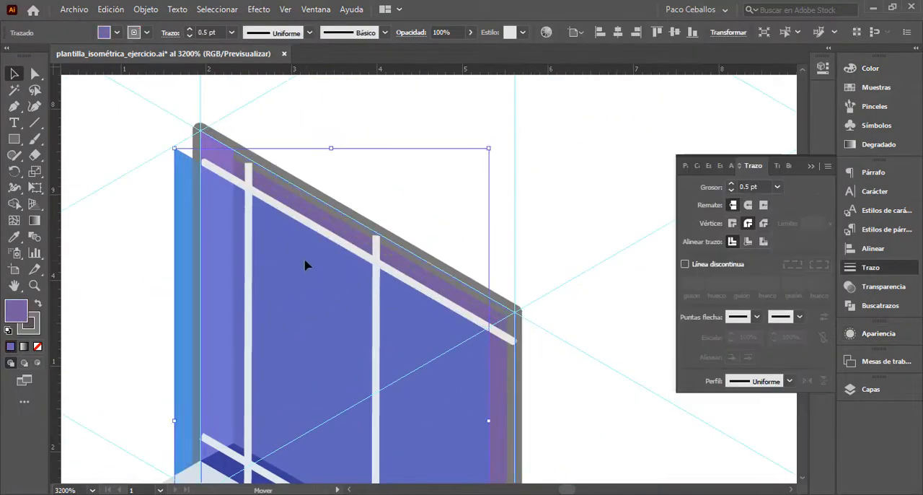
- Move the blue overlay onto the purple pane and set its blend mode to Luz fuerte
{"action": "mouse_move", "coordinate": [307, 264]}
{"action": "left_mouse_down"}
{"action": "mouse_move", "coordinate": [334, 238]}
{"action": "mouse_move", "coordinate": [249, 249]}
{"action": "left_mouse_up"}
{"action": "left_click", "coordinate": [878, 333]}
{"action": "left_click", "coordinate": [726, 399]}
{"action": "left_click", "coordinate": [517, 136]}
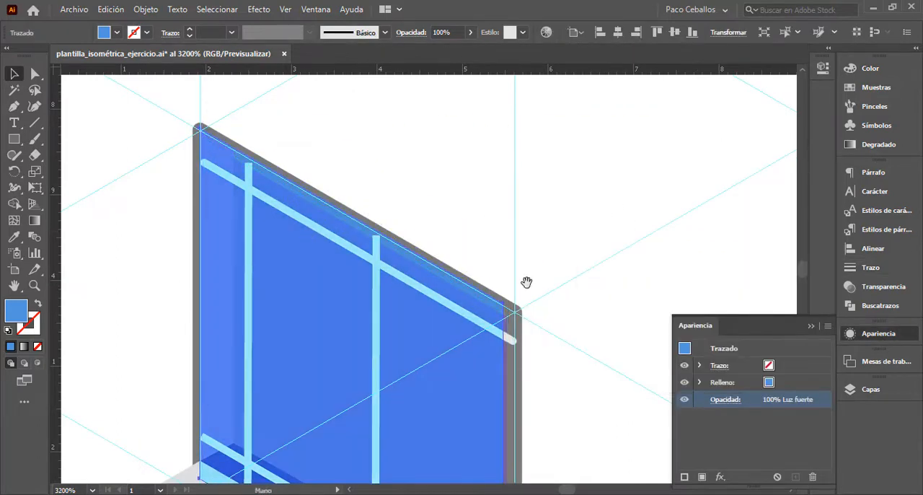
- Fit the blue overlay's corner points to the corners of the window pane on the isometric grid
{"action": "left_click_drag", "start_coordinate": [526, 282], "coordinate": [468, 80]}
{"action": "left_click_drag", "start_coordinate": [445, 389], "coordinate": [456, 399]}
{"action": "left_click_drag", "start_coordinate": [456, 145], "coordinate": [488, 410]}
{"action": "key", "text": "a"}
{"action": "left_click_drag", "start_coordinate": [491, 310], "coordinate": [489, 333]}
{"action": "scroll", "coordinate": [175, 144], "scroll_direction": "up", "scroll_amount": 3}
{"action": "left_click_drag", "start_coordinate": [722, 461], "coordinate": [132, 83]}
{"action": "left_click_drag", "start_coordinate": [526, 296], "coordinate": [524, 312]}
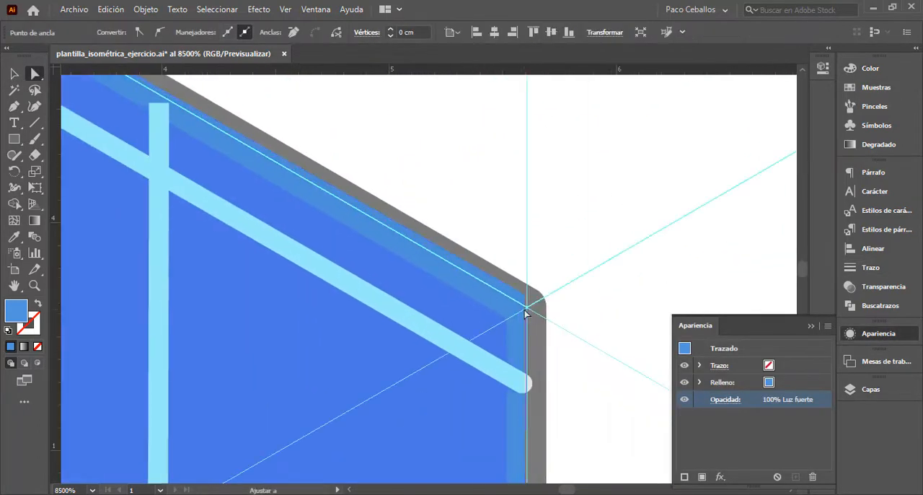
{"action": "left_click_drag", "start_coordinate": [527, 461], "coordinate": [496, 86]}
{"action": "scroll", "coordinate": [424, 365], "scroll_direction": "down", "scroll_amount": 5}
{"action": "left_click", "coordinate": [14, 73]}
- Soften the blue overlay by adjusting its opacity, fill colour and blend mode
{"action": "left_click", "coordinate": [725, 399]}
{"action": "left_click_drag", "start_coordinate": [724, 316], "coordinate": [702, 316]}
{"action": "double_click", "coordinate": [16, 311]}
{"action": "left_click", "coordinate": [601, 155]}
{"action": "left_click", "coordinate": [839, 137]}
{"action": "scroll", "coordinate": [577, 222], "scroll_direction": "up", "scroll_amount": 2}
{"action": "left_click", "coordinate": [726, 398]}
{"action": "left_click", "coordinate": [723, 299]}
{"action": "left_click", "coordinate": [782, 403]}
{"action": "left_click", "coordinate": [870, 389]}
{"action": "key", "text": "p"}
{"action": "left_click", "coordinate": [358, 130]}
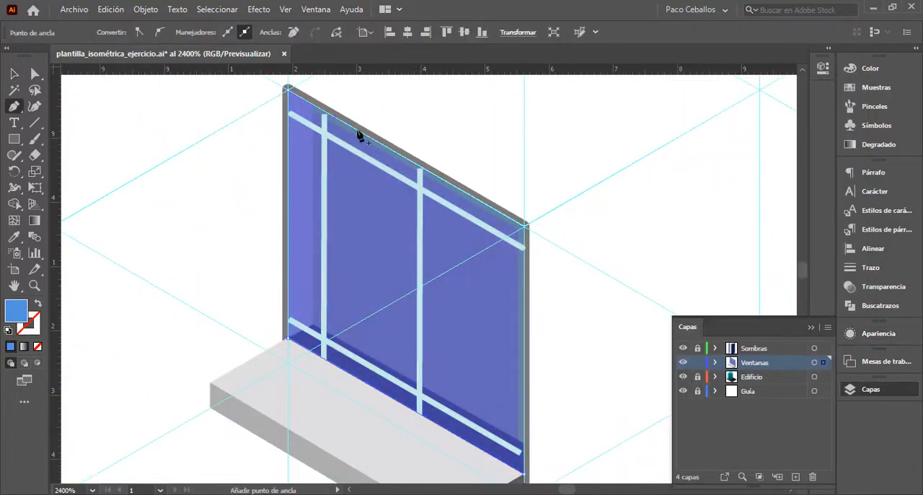
{"action": "left_click", "coordinate": [14, 74]}
{"action": "left_click", "coordinate": [665, 216]}
{"action": "scroll", "coordinate": [259, 189], "scroll_direction": "down", "scroll_amount": 6}
{"action": "scroll", "coordinate": [278, 193], "scroll_direction": "up", "scroll_amount": 4}
- Group all the window parts and place a copy of the window along the grid towards the building
{"action": "left_click_drag", "start_coordinate": [137, 105], "coordinate": [379, 359]}
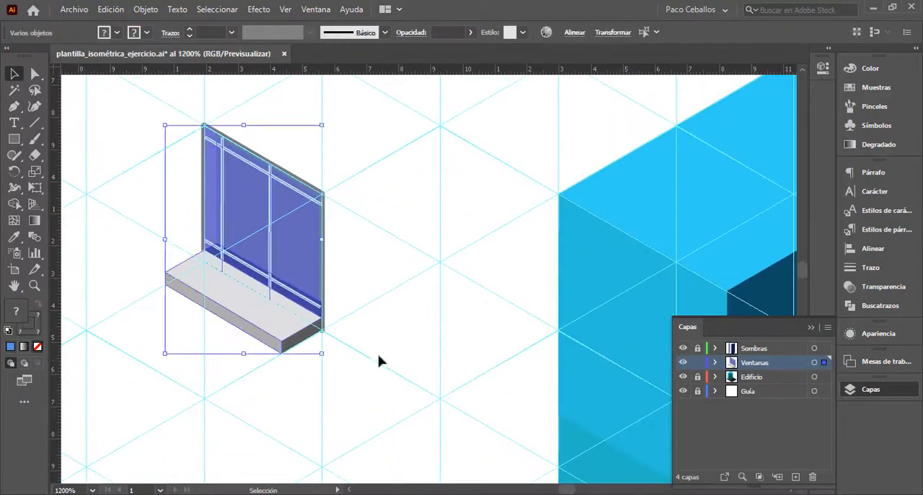
{"action": "left_click_drag", "start_coordinate": [316, 212], "coordinate": [436, 282]}
{"action": "key", "text": "ctrl+z"}
{"action": "key", "text": "ctrl+g"}
{"action": "left_click_drag", "start_coordinate": [281, 261], "coordinate": [430, 349]}
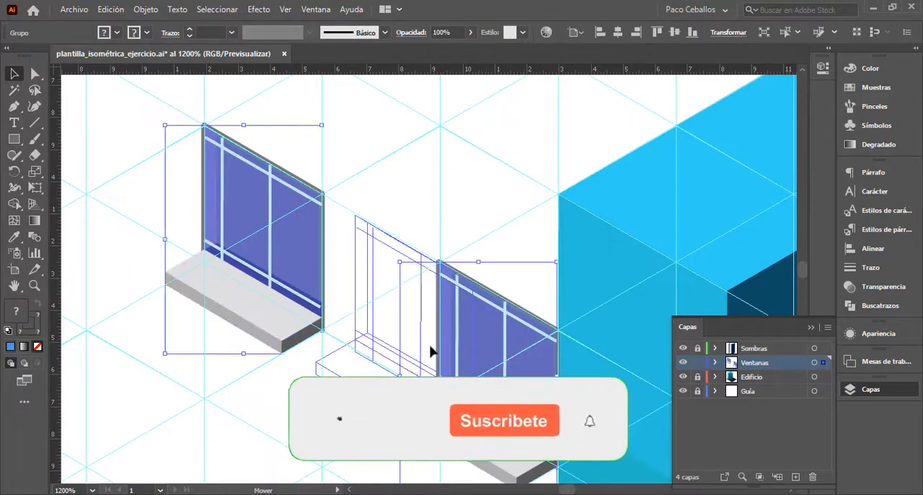
- Move the blue overlay off the first window to expose its bars
{"action": "left_click", "coordinate": [404, 180]}
{"action": "scroll", "coordinate": [390, 216], "scroll_direction": "down", "scroll_amount": 1}
{"action": "left_click_drag", "start_coordinate": [334, 237], "coordinate": [256, 236]}
{"action": "left_click", "coordinate": [391, 217]}
{"action": "scroll", "coordinate": [391, 217], "scroll_direction": "up", "scroll_amount": 5}
{"action": "scroll", "coordinate": [471, 215], "scroll_direction": "down", "scroll_amount": 1}
- Give the window's bars round line caps and a 0.15 pt stroke
{"action": "key", "text": "a"}
{"action": "left_click", "coordinate": [389, 191]}
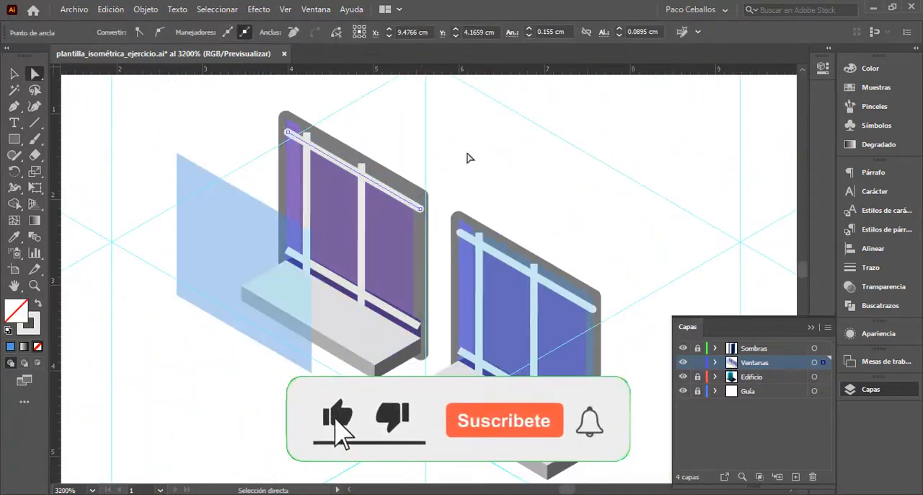
{"action": "left_click", "coordinate": [870, 268]}
{"action": "left_click", "coordinate": [369, 304]}
{"action": "scroll", "coordinate": [364, 297], "scroll_direction": "up", "scroll_amount": 3}
{"action": "left_click", "coordinate": [406, 178]}
{"action": "left_click", "coordinate": [749, 205]}
{"action": "left_click_drag", "start_coordinate": [764, 187], "coordinate": [693, 189]}
{"action": "type", "text": "0.15"}
{"action": "key", "text": "Return"}
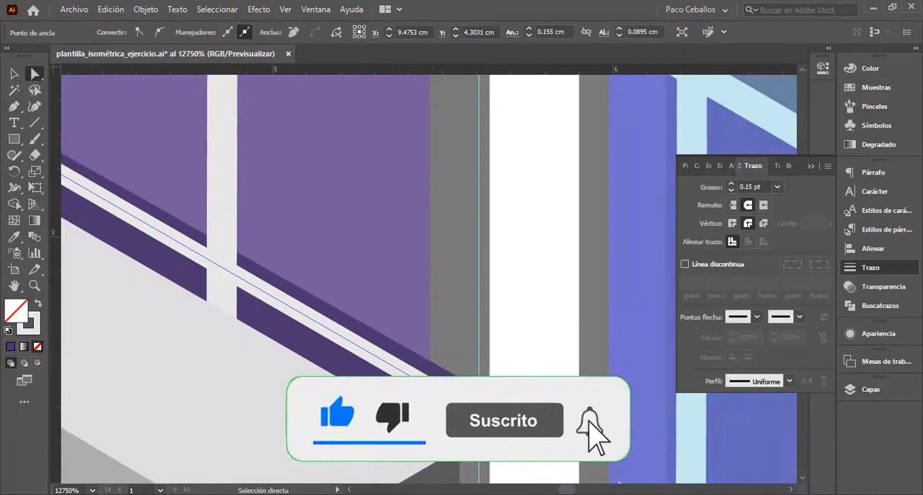
{"action": "scroll", "coordinate": [451, 367], "scroll_direction": "up", "scroll_amount": 1}
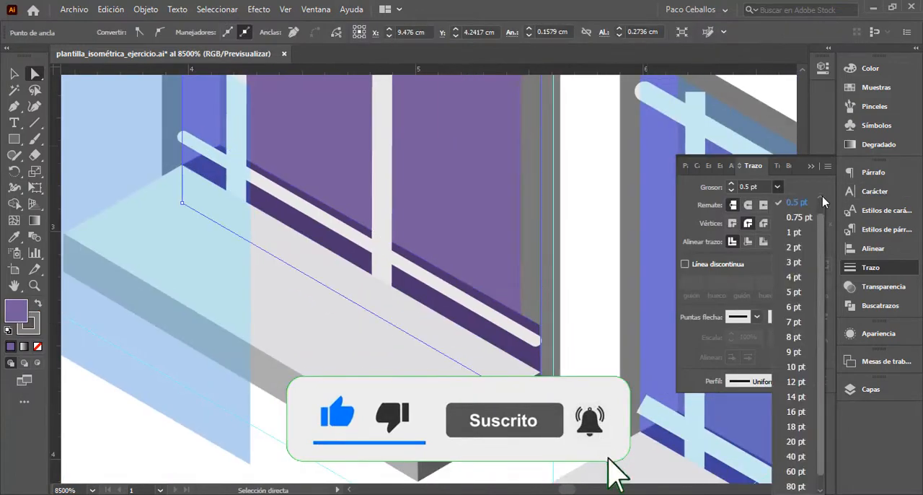
{"action": "key", "text": "Escape"}
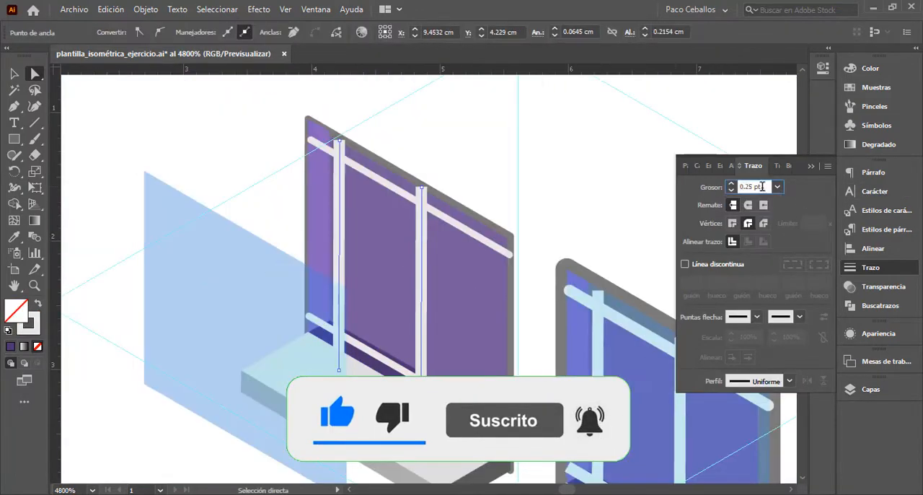
- Place two finished windows side by side near the top of the building's narrow end face
{"action": "key", "text": "v"}
{"action": "left_click", "coordinate": [217, 325]}
{"action": "double_click", "coordinate": [250, 321]}
{"action": "left_click_drag", "start_coordinate": [250, 321], "coordinate": [577, 300]}
{"action": "left_click", "coordinate": [560, 224]}
{"action": "double_click", "coordinate": [561, 224]}
{"action": "scroll", "coordinate": [320, 182], "scroll_direction": "down", "scroll_amount": 3}
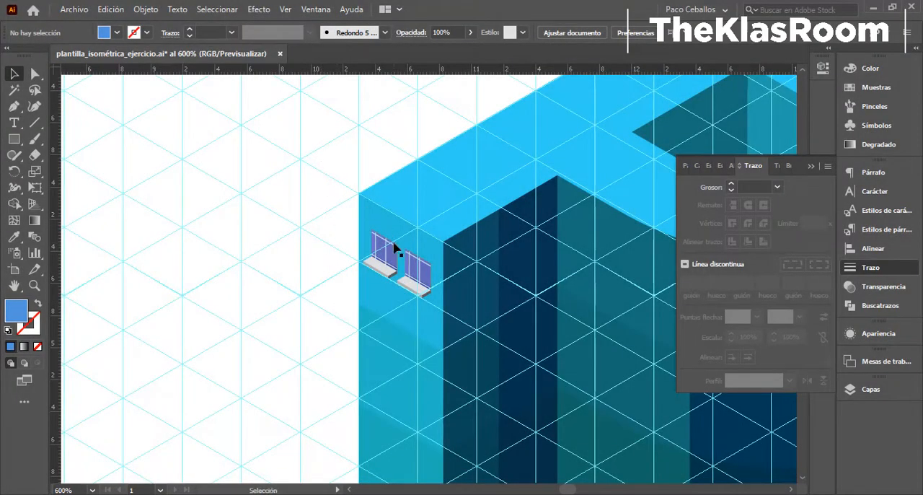
- Hide the guides and copy the window pair straight down onto the next two floors
{"action": "key", "text": "ctrl+semicolon"}
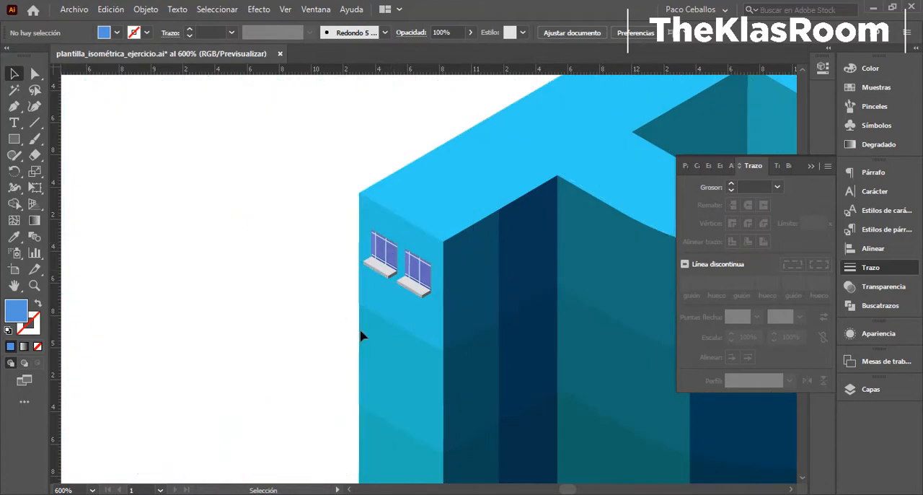
{"action": "left_click_drag", "start_coordinate": [363, 335], "coordinate": [339, 195]}
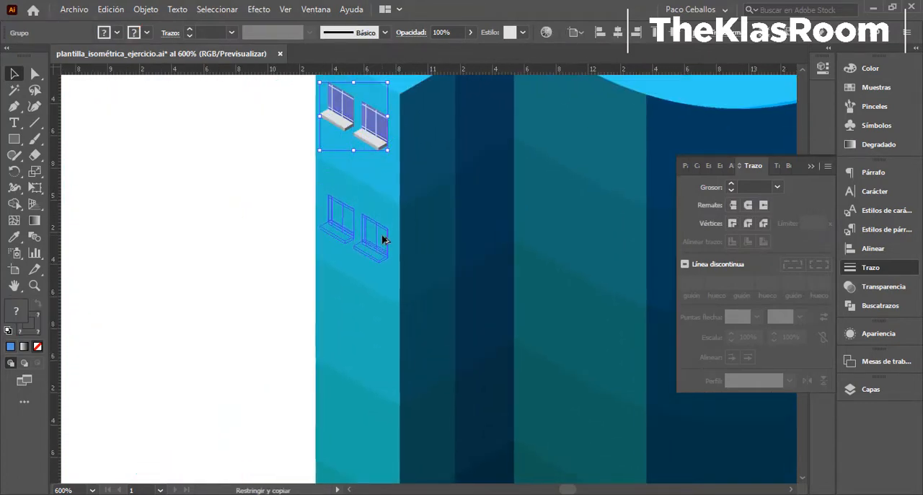
{"action": "key", "text": "ctrl+minus"}
{"action": "key", "text": "ctrl+minus"}
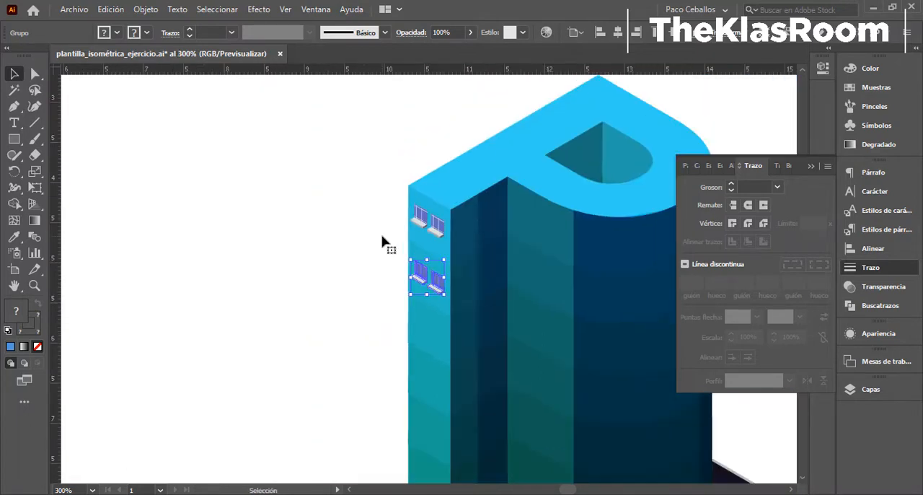
{"action": "key", "text": "ctrl+d"}
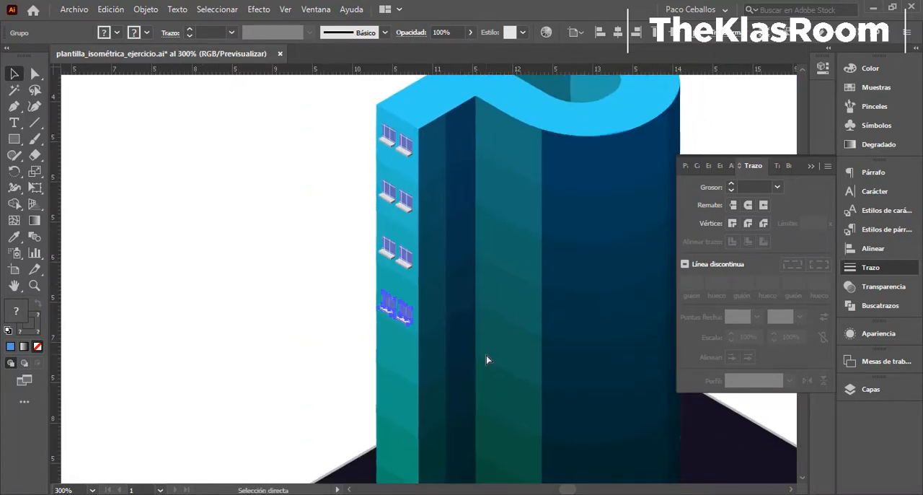
{"action": "key", "text": "ctrl+d"}
{"action": "key", "text": "ctrl+d"}
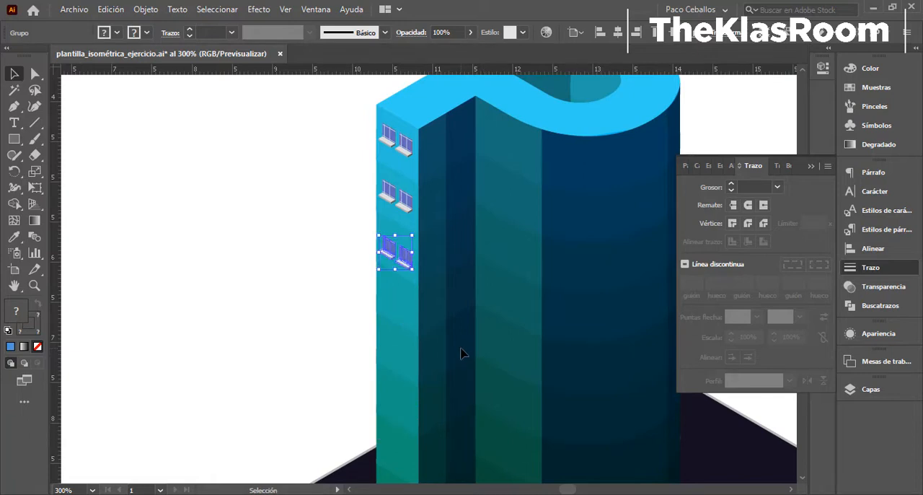
- Adjust the third window pair's height to its floor band and repeat the copy on every floor down to the base
{"action": "key", "text": "ctrl+plus"}
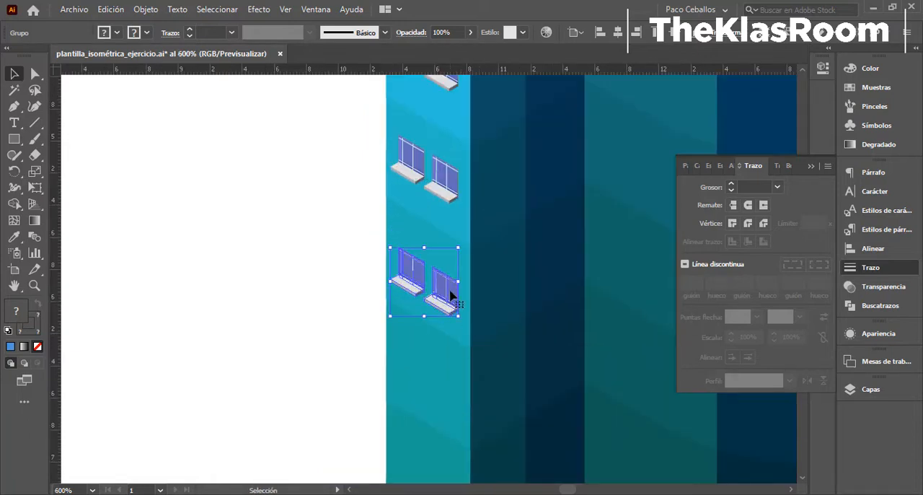
{"action": "key", "text": "ctrl+minus"}
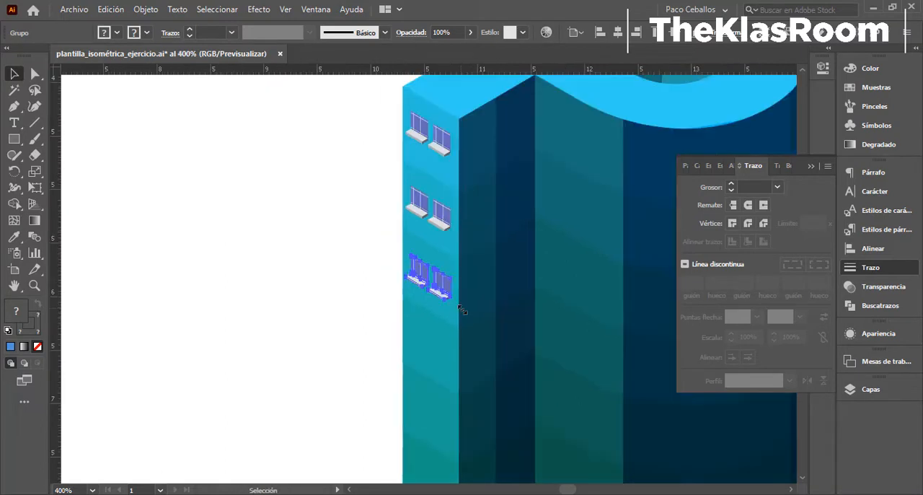
{"action": "left_click_drag", "start_coordinate": [456, 246], "coordinate": [447, 177]}
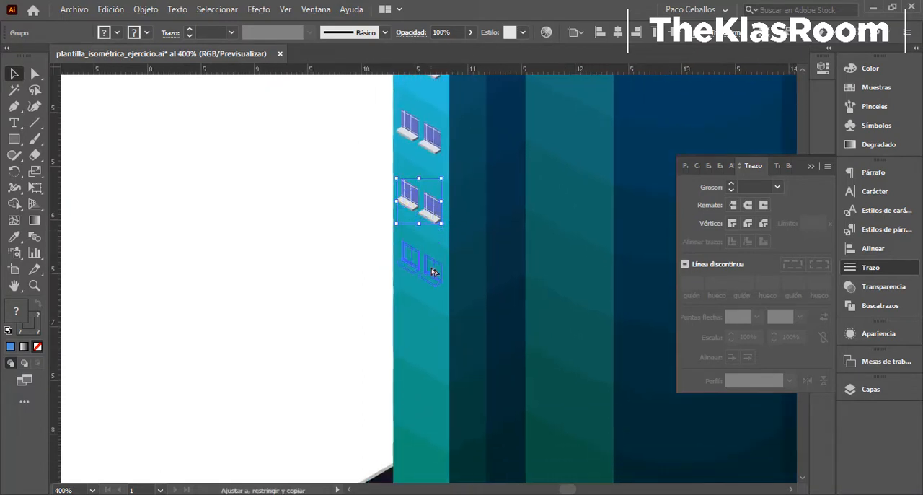
{"action": "left_click_drag", "start_coordinate": [433, 275], "coordinate": [433, 275]}
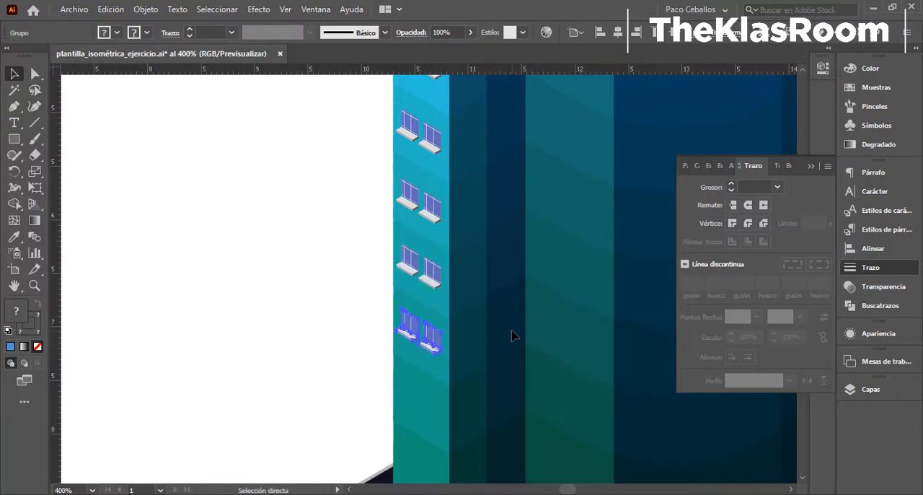
{"action": "scroll", "coordinate": [513, 331], "scroll_direction": "down", "scroll_amount": 3}
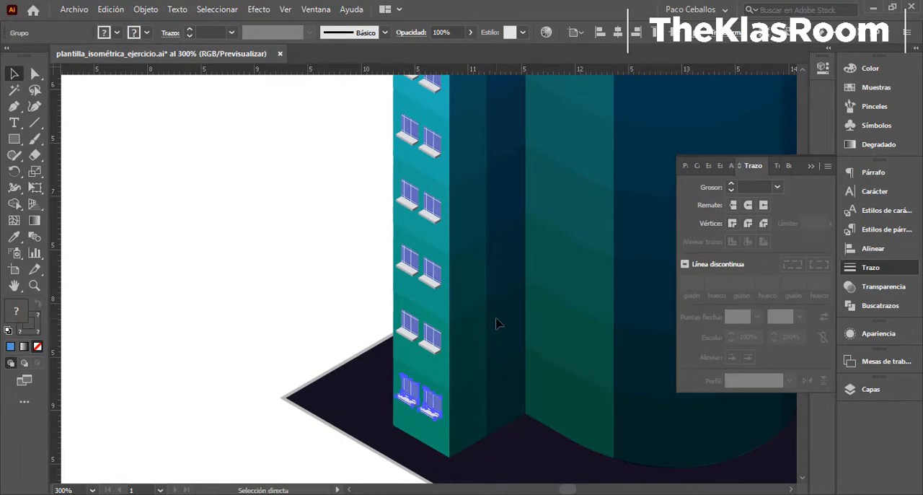
{"action": "scroll", "coordinate": [497, 324], "scroll_direction": "down", "scroll_amount": 3}
- Draw a closed 0.25 pt shadow outline with the Pen tool from beneath the top-floor right window's sill to the wall edge
{"action": "scroll", "coordinate": [489, 415], "scroll_direction": "up", "scroll_amount": 2}
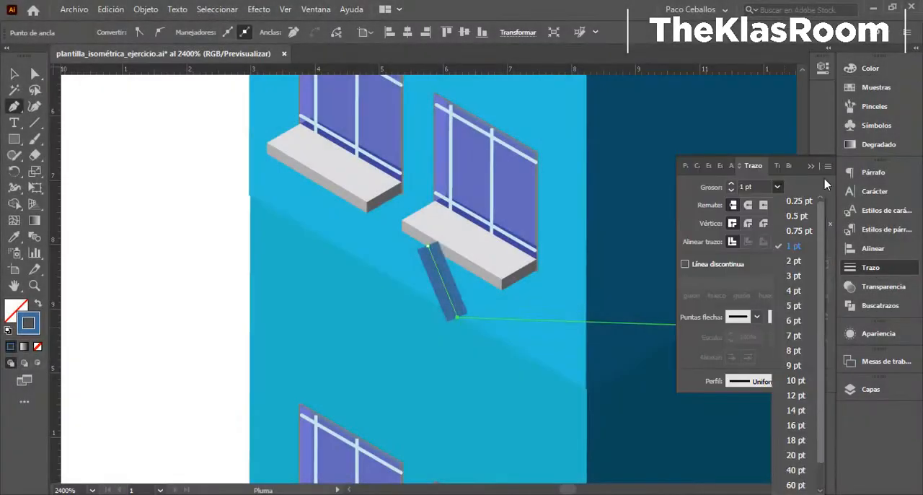
{"action": "left_click", "coordinate": [799, 201]}
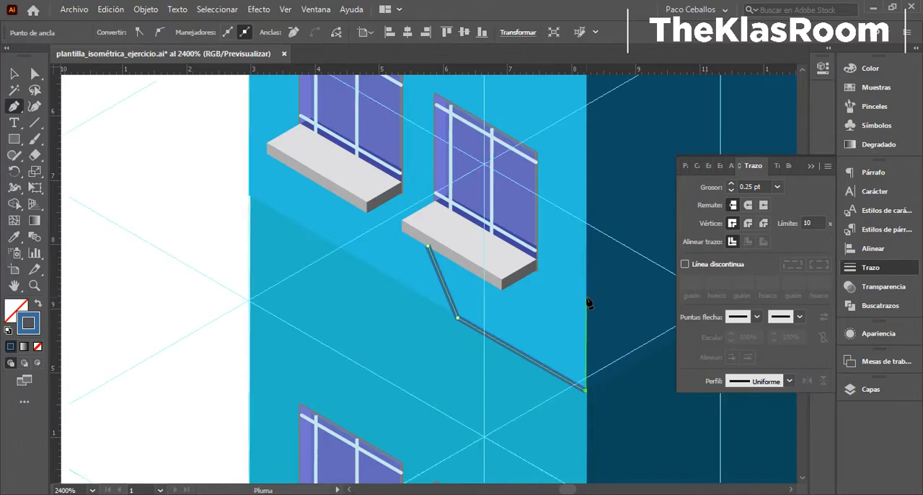
{"action": "scroll", "coordinate": [539, 268], "scroll_direction": "up", "scroll_amount": 4}
{"action": "left_click", "coordinate": [422, 339]}
{"action": "left_click", "coordinate": [423, 363]}
{"action": "left_click_drag", "start_coordinate": [422, 364], "coordinate": [532, 253]}
{"action": "left_click", "coordinate": [346, 355]}
{"action": "left_click", "coordinate": [390, 241]}
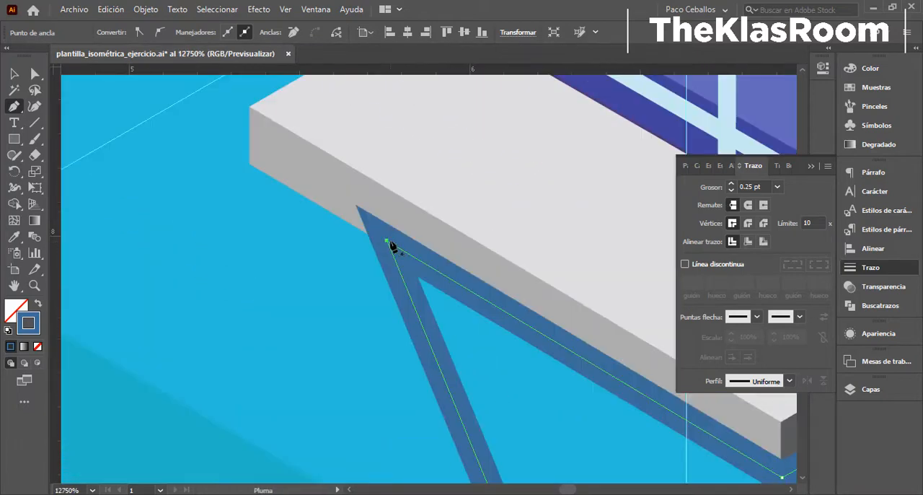
- Turn the shadow outline into a filled shape and sample its dark blue from the adjoining wall
{"action": "scroll", "coordinate": [422, 272], "scroll_direction": "down", "scroll_amount": 3}
{"action": "key", "text": "shift+x"}
{"action": "scroll", "coordinate": [352, 343], "scroll_direction": "down", "scroll_amount": 3}
{"action": "key", "text": "i"}
{"action": "left_click", "coordinate": [538, 284]}
{"action": "left_click", "coordinate": [18, 311]}
- Try different blend modes on the sill shadow and set it to Luz fuerte at 100% opacity
{"action": "left_click", "coordinate": [878, 334]}
{"action": "left_click", "coordinate": [725, 400]}
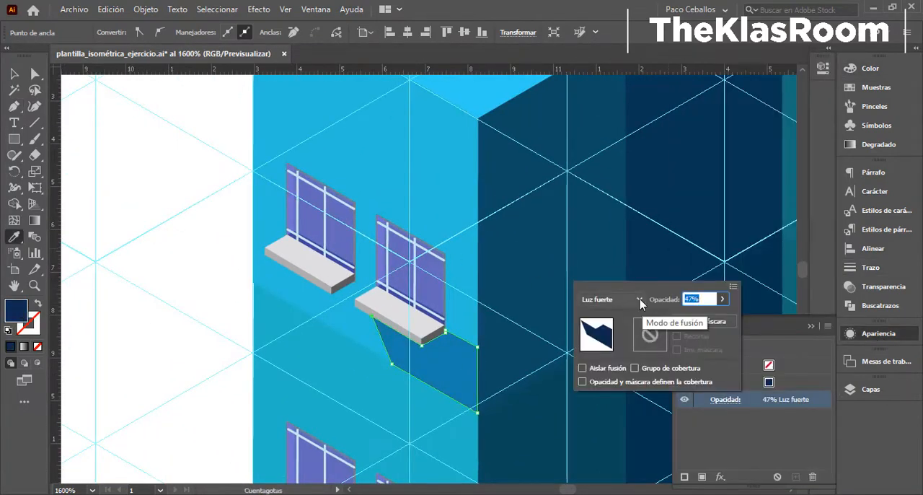
{"action": "left_click", "coordinate": [612, 299]}
{"action": "left_click", "coordinate": [612, 174]}
{"action": "mouse_move", "coordinate": [710, 322]}
{"action": "left_mouse_down"}
{"action": "mouse_move", "coordinate": [701, 322]}
{"action": "mouse_move", "coordinate": [724, 318]}
{"action": "left_mouse_up"}
{"action": "left_click", "coordinate": [612, 299]}
{"action": "left_click", "coordinate": [614, 188]}
{"action": "left_click", "coordinate": [723, 298]}
{"action": "left_click", "coordinate": [536, 307]}
- Change the sill shadow's fill to dark teal 0F4C43
{"action": "double_click", "coordinate": [18, 310]}
{"action": "left_click", "coordinate": [789, 131]}
{"action": "double_click", "coordinate": [17, 310]}
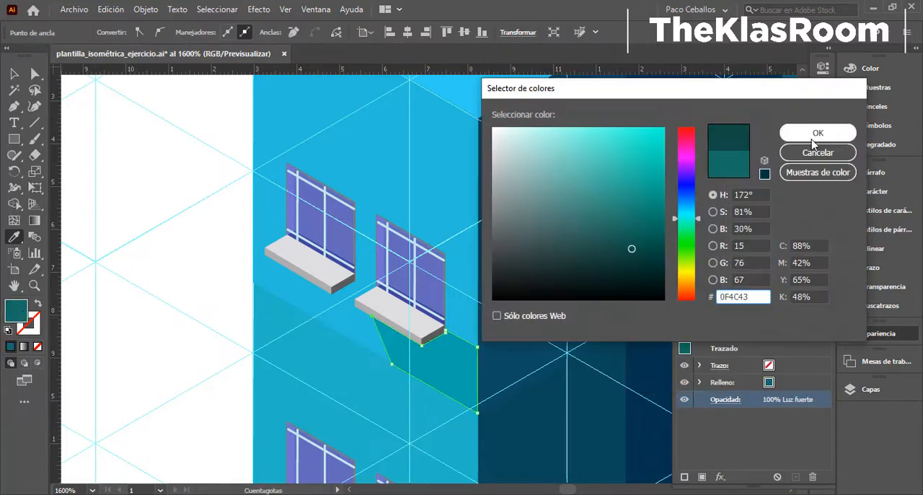
{"action": "left_click", "coordinate": [789, 131]}
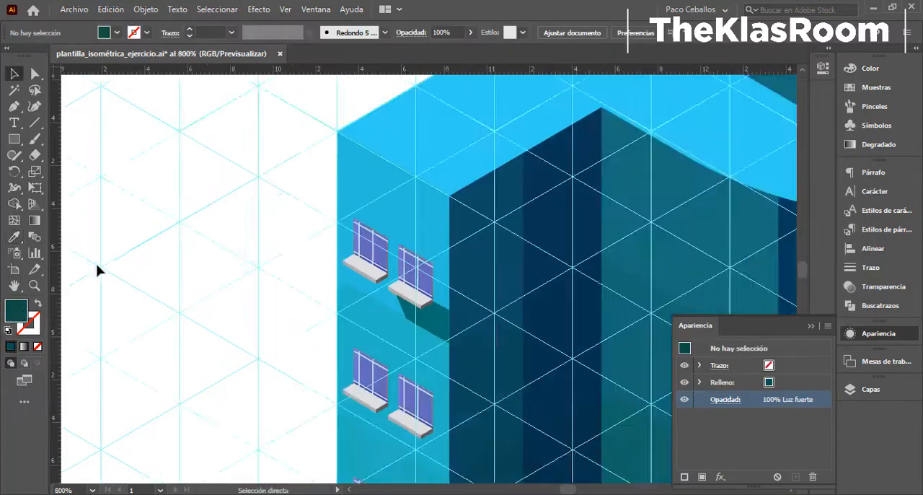
- Draw a closed, filled shadow with the Pen tool beneath the left window's sill, reaching the right window's sill
{"action": "scroll", "coordinate": [392, 292], "scroll_direction": "up", "scroll_amount": 5}
{"action": "scroll", "coordinate": [366, 268], "scroll_direction": "down", "scroll_amount": 3}
{"action": "key", "text": "p"}
{"action": "left_click", "coordinate": [170, 88]}
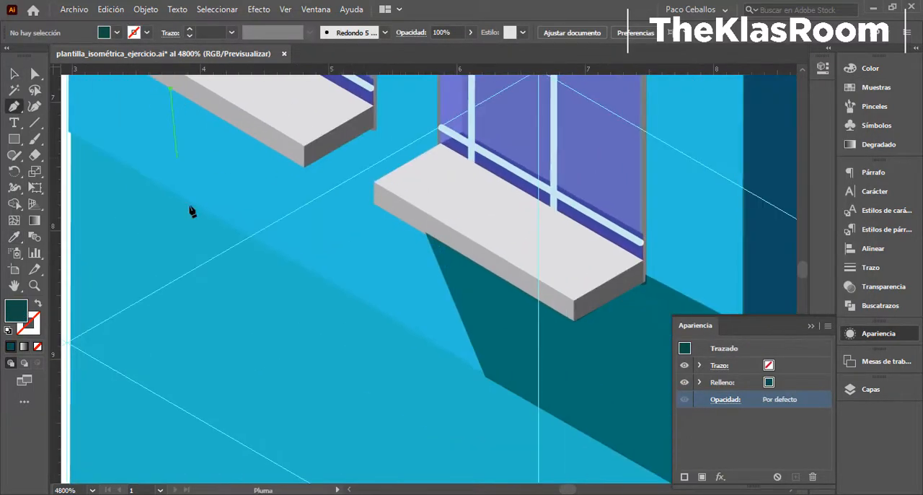
{"action": "left_click", "coordinate": [368, 333], "text": "ctrl"}
{"action": "left_click", "coordinate": [372, 129]}
{"action": "left_click", "coordinate": [420, 154]}
{"action": "left_click", "coordinate": [374, 179]}
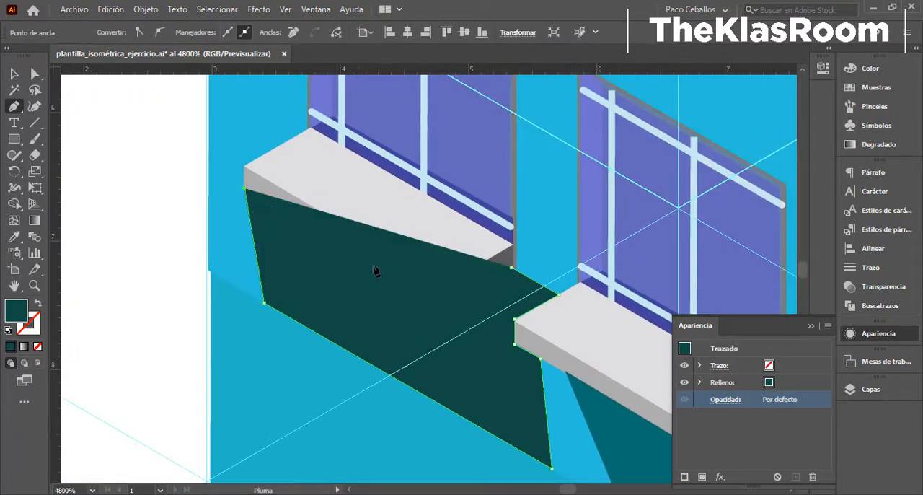
{"action": "key", "text": "shift+x"}
{"action": "left_click", "coordinate": [870, 267]}
{"action": "left_click", "coordinate": [748, 241]}
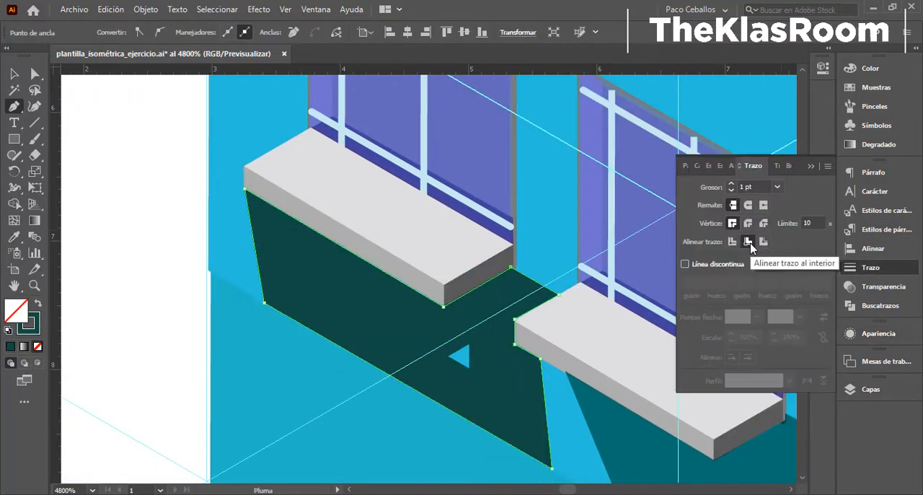
{"action": "key", "text": "shift+x"}
- Match the left sill shadow's appearance to the right one
{"action": "key", "text": "ctrl+minus"}
{"action": "key", "text": "ctrl+minus"}
{"action": "key", "text": "ctrl+minus"}
{"action": "left_click", "coordinate": [13, 77]}
{"action": "scroll", "coordinate": [421, 279], "scroll_direction": "down", "scroll_amount": 3}
{"action": "left_click", "coordinate": [223, 272]}
- Extend the left shadow's lower corner to meet the right shadow and pull its edge points into a vertical line between the sills
{"action": "scroll", "coordinate": [442, 301], "scroll_direction": "up", "scroll_amount": 6}
{"action": "key", "text": "a"}
{"action": "left_click", "coordinate": [342, 334]}
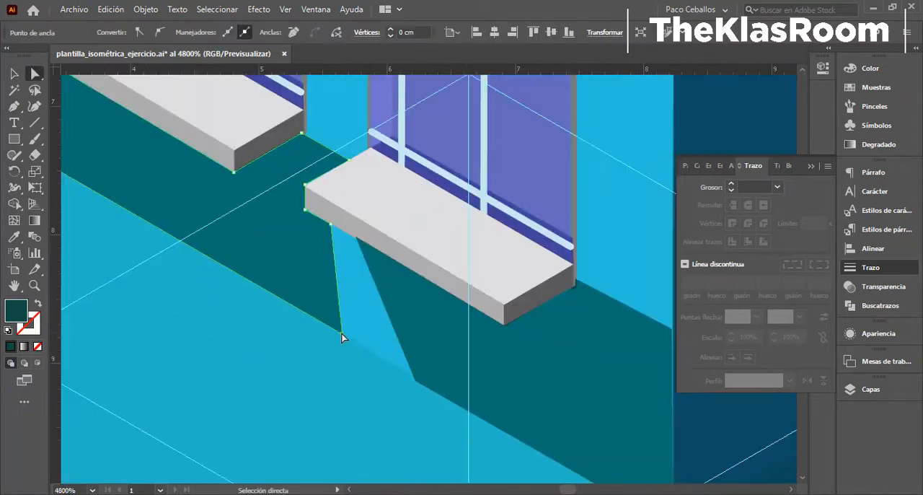
{"action": "key", "text": "ctrl+minus"}
{"action": "key", "text": "ctrl+minus"}
{"action": "key", "text": "ctrl+minus"}
{"action": "key", "text": "ctrl+minus"}
{"action": "key", "text": "ctrl+minus"}
{"action": "left_click_drag", "start_coordinate": [331, 225], "coordinate": [392, 351]}
{"action": "key", "text": "ctrl+plus"}
{"action": "key", "text": "ctrl+plus"}
{"action": "key", "text": "ctrl+plus"}
{"action": "key", "text": "ctrl+plus"}
{"action": "key", "text": "ctrl+plus"}
{"action": "key", "text": "ctrl+plus"}
{"action": "left_click_drag", "start_coordinate": [498, 262], "coordinate": [442, 268]}
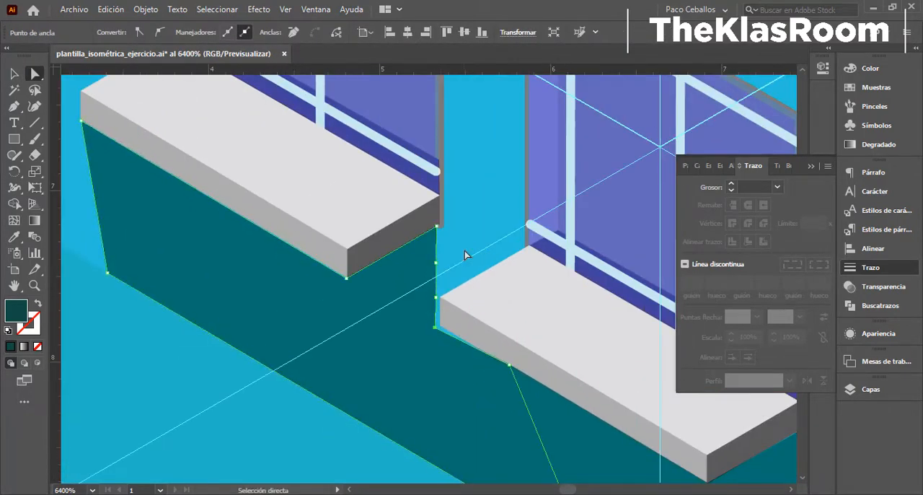
- Group both sill shadows and place a copy beneath the second-floor windows
{"action": "key", "text": "v"}
{"action": "key", "text": "ctrl+minus"}
{"action": "key", "text": "ctrl+minus"}
{"action": "key", "text": "ctrl+minus"}
{"action": "key", "text": "ctrl+minus"}
{"action": "key", "text": "ctrl+minus"}
{"action": "key", "text": "ctrl+minus"}
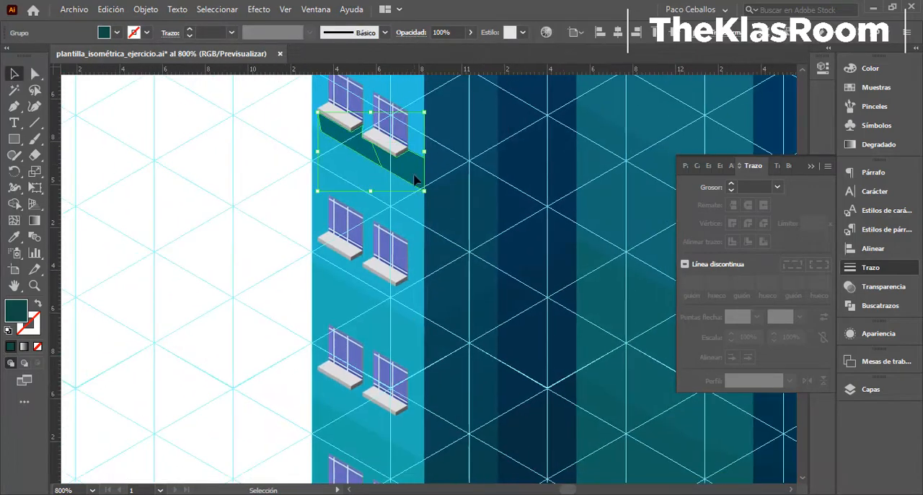
{"action": "key", "text": "ctrl+plus"}
{"action": "key", "text": "ctrl+plus"}
{"action": "key", "text": "ctrl+plus"}
{"action": "key", "text": "ctrl+plus"}
{"action": "key", "text": "ctrl+plus"}
{"action": "key", "text": "ctrl+plus"}
{"action": "scroll", "coordinate": [422, 341], "scroll_direction": "up", "scroll_amount": 1}
{"action": "left_click_drag", "start_coordinate": [422, 340], "coordinate": [239, 264]}
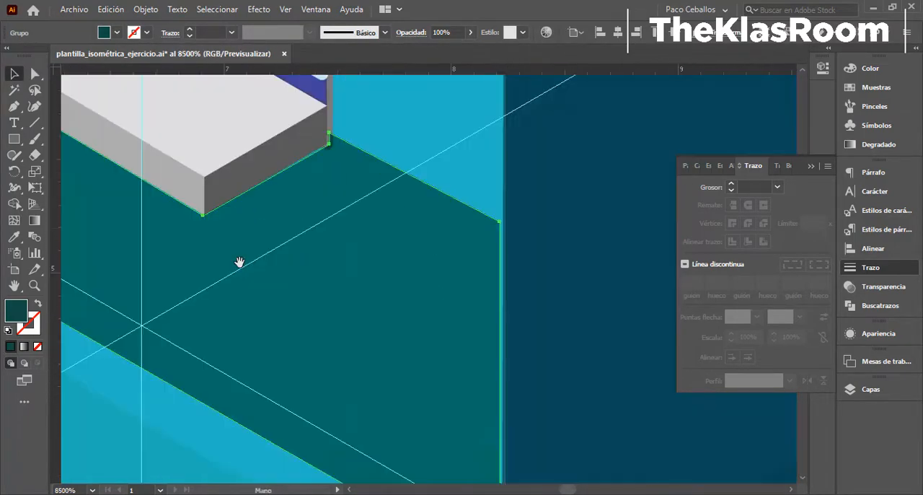
- Move the shadows' outer corner points on the top two floors so they line up with the wall's edge
{"action": "key", "text": "a"}
{"action": "left_click_drag", "start_coordinate": [497, 221], "coordinate": [501, 223]}
{"action": "left_click_drag", "start_coordinate": [528, 391], "coordinate": [421, 192]}
{"action": "left_click_drag", "start_coordinate": [391, 373], "coordinate": [396, 377]}
{"action": "scroll", "coordinate": [391, 247], "scroll_direction": "down", "scroll_amount": 5}
{"action": "scroll", "coordinate": [353, 206], "scroll_direction": "up", "scroll_amount": 3}
{"action": "left_click", "coordinate": [391, 205]}
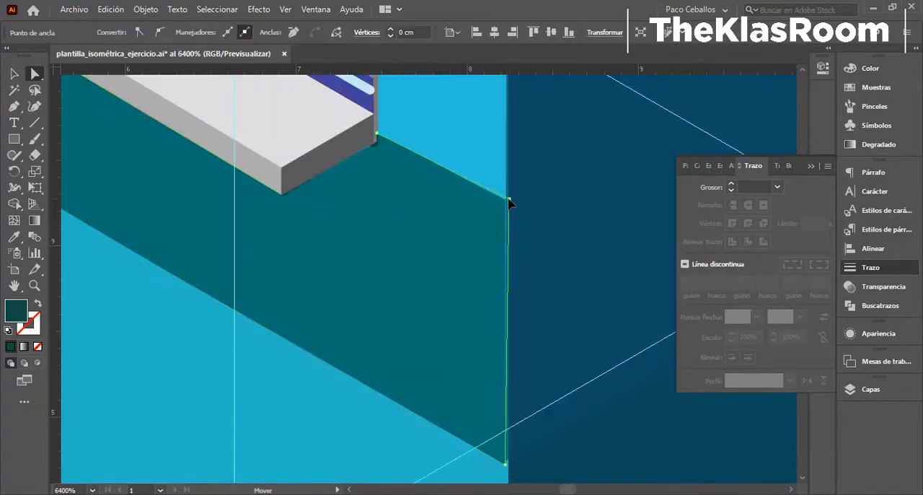
{"action": "scroll", "coordinate": [340, 300], "scroll_direction": "down", "scroll_amount": 7}
- Recolour the second-floor shadow with a dark teal shade based on the sampled wall colour
{"action": "left_click", "coordinate": [374, 287]}
{"action": "key", "text": "i"}
{"action": "left_click", "coordinate": [386, 242]}
{"action": "double_click", "coordinate": [16, 310]}
{"action": "left_click", "coordinate": [633, 220]}
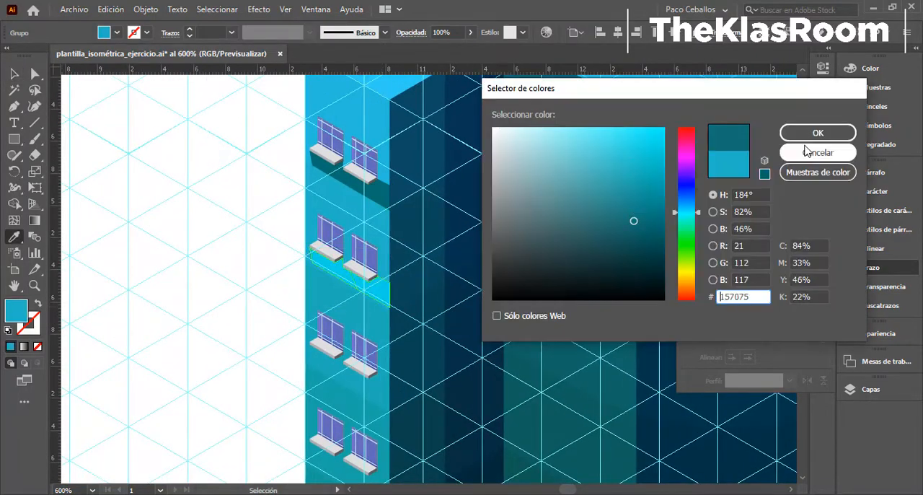
{"action": "left_click", "coordinate": [809, 133]}
{"action": "double_click", "coordinate": [16, 310]}
{"action": "key", "text": "Return"}
- Fit a shadow copy beneath the third-floor windows, sample the wall colour and darken the fill to 116060
{"action": "scroll", "coordinate": [369, 290], "scroll_direction": "up", "scroll_amount": 6}
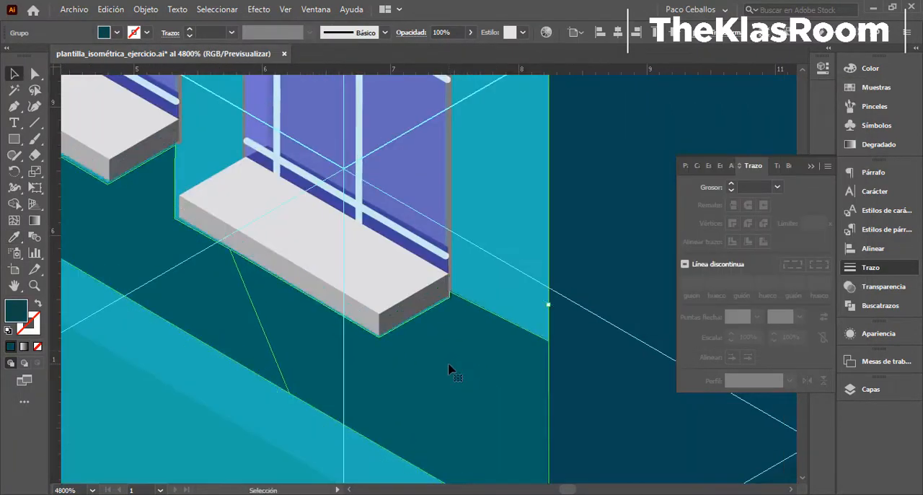
{"action": "scroll", "coordinate": [404, 339], "scroll_direction": "down", "scroll_amount": 4}
{"action": "key", "text": "i"}
{"action": "left_click", "coordinate": [352, 348]}
{"action": "double_click", "coordinate": [16, 311]}
{"action": "left_click", "coordinate": [634, 234]}
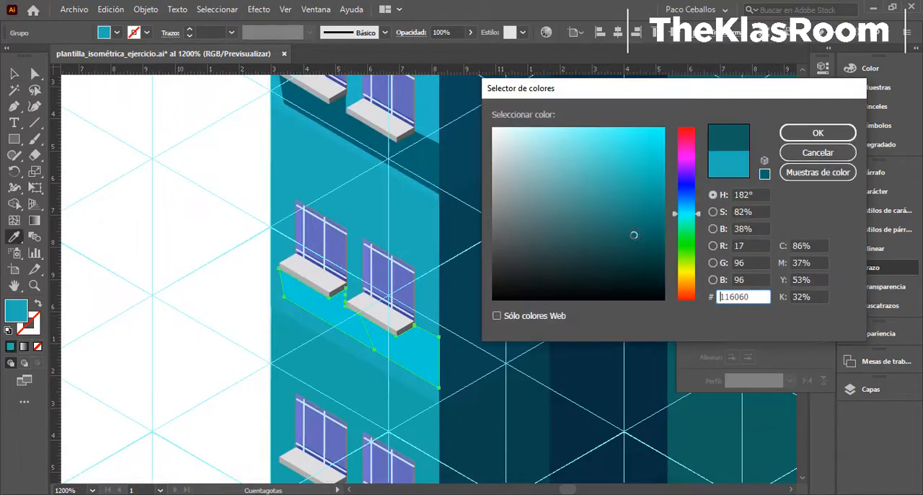
{"action": "left_click", "coordinate": [818, 134]}
- Copy the shadow group to the next floor and align it with the undersides of the sills
{"action": "key", "text": "v"}
{"action": "scroll", "coordinate": [365, 232], "scroll_direction": "down", "scroll_amount": 3}
{"action": "left_click_drag", "start_coordinate": [363, 288], "coordinate": [363, 287]}
{"action": "scroll", "coordinate": [354, 284], "scroll_direction": "up", "scroll_amount": 7}
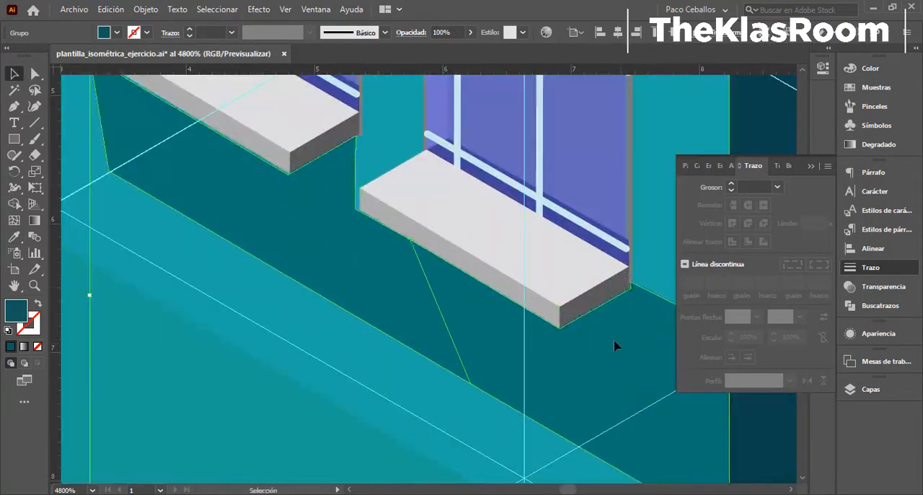
{"action": "left_click", "coordinate": [616, 344]}
{"action": "scroll", "coordinate": [577, 339], "scroll_direction": "down", "scroll_amount": 4}
- Copy the shadow group beneath the windows of the remaining lower floors and hide the guides
{"action": "left_click", "coordinate": [482, 382]}
{"action": "left_click_drag", "start_coordinate": [487, 402], "coordinate": [484, 330]}
{"action": "scroll", "coordinate": [485, 330], "scroll_direction": "down", "scroll_amount": 5}
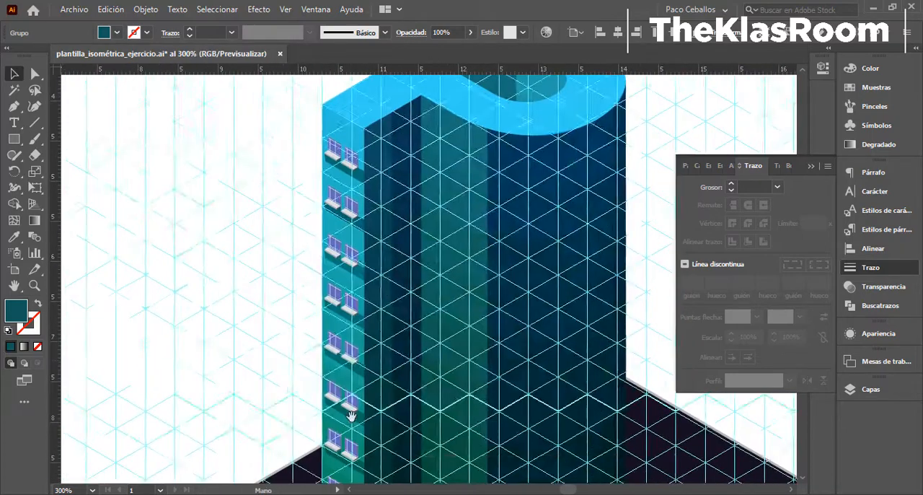
{"action": "left_click_drag", "start_coordinate": [351, 416], "coordinate": [365, 388]}
{"action": "key", "text": "ctrl+;"}
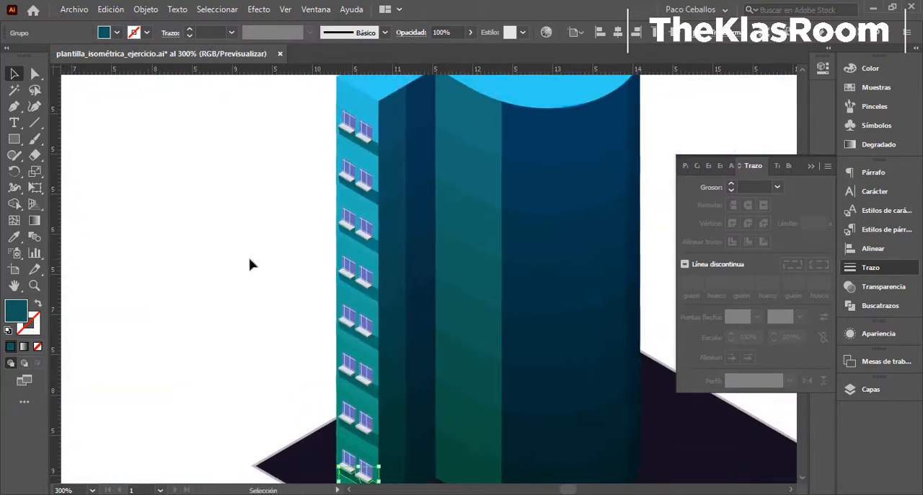
{"action": "left_click", "coordinate": [251, 264]}
- Unlock the Ventanas layer and make it the active layer
{"action": "left_click_drag", "start_coordinate": [365, 134], "coordinate": [372, 167]}
{"action": "left_click_drag", "start_coordinate": [415, 353], "coordinate": [370, 310]}
{"action": "left_click", "coordinate": [811, 166]}
{"action": "left_click", "coordinate": [881, 391]}
{"action": "left_click", "coordinate": [697, 363]}
{"action": "left_click", "coordinate": [755, 362]}
- Copy a single window from the top-floor pair and paste it in the empty area beside the building
{"action": "left_click_drag", "start_coordinate": [332, 125], "coordinate": [377, 258]}
{"action": "double_click", "coordinate": [372, 252]}
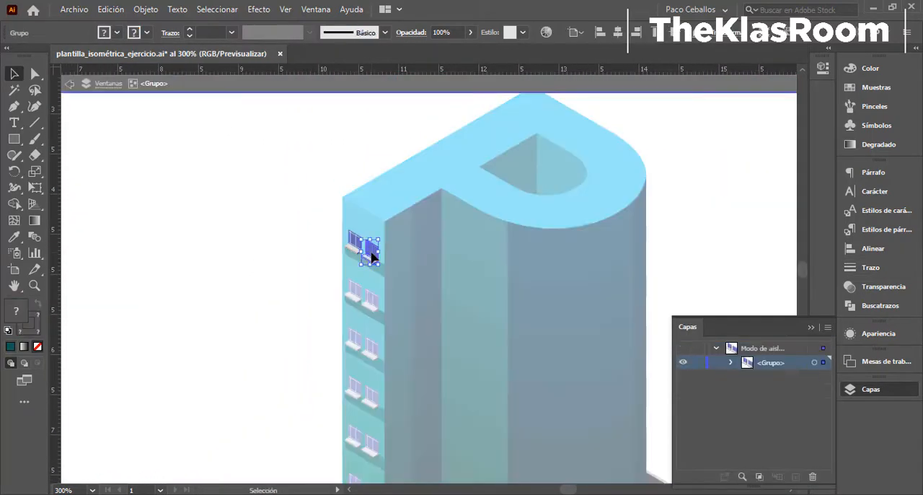
{"action": "key", "text": "ctrl+c"}
{"action": "double_click", "coordinate": [275, 230]}
{"action": "left_click", "coordinate": [274, 230]}
{"action": "key", "text": "ctrl+v"}
{"action": "left_click_drag", "start_coordinate": [431, 289], "coordinate": [264, 237]}
{"action": "left_click", "coordinate": [285, 274]}
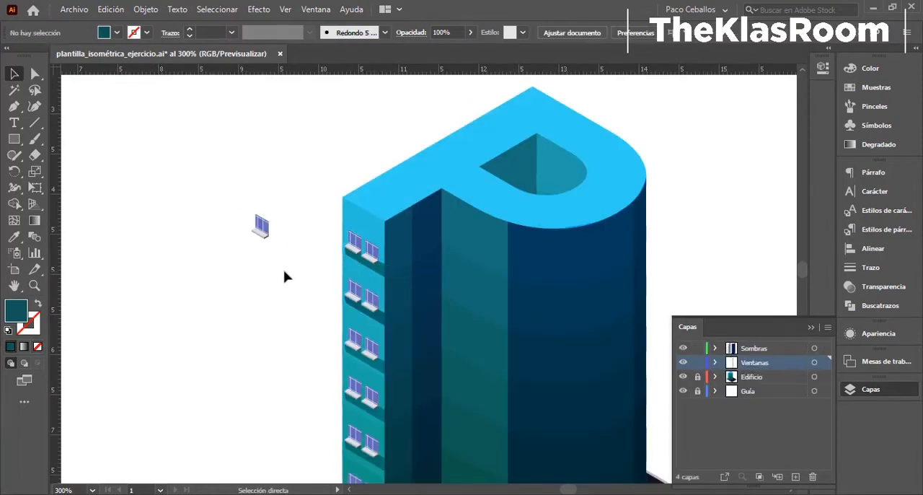
- Show the guides and align the window copy's upper corner with an isometric guide intersection beside the building
{"action": "key", "text": "ctrl+plus"}
{"action": "key", "text": "ctrl+plus"}
{"action": "key", "text": "ctrl+plus"}
{"action": "left_click_drag", "start_coordinate": [284, 274], "coordinate": [386, 346]}
{"action": "left_click_drag", "start_coordinate": [95, 222], "coordinate": [435, 274]}
{"action": "key", "text": "ctrl+semicolon"}
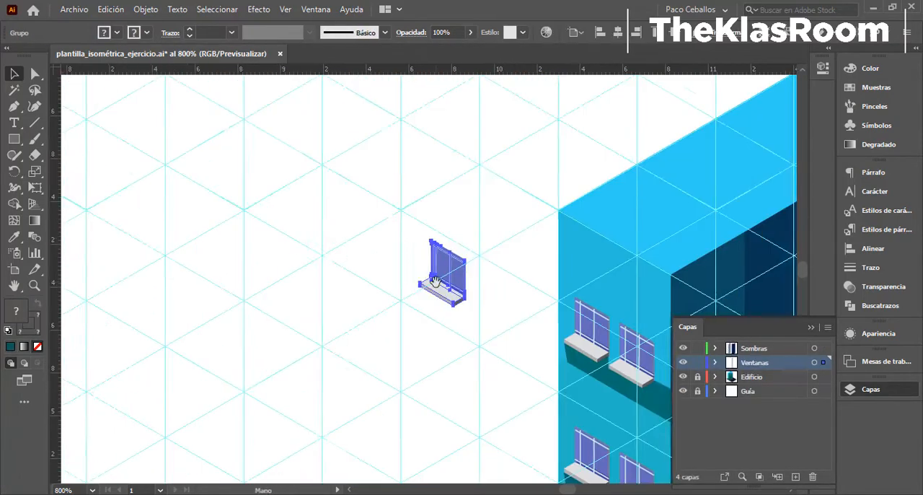
{"action": "key", "text": "ctrl+plus"}
{"action": "key", "text": "ctrl+plus"}
{"action": "key", "text": "ctrl+plus"}
{"action": "key", "text": "ctrl+plus"}
{"action": "left_click_drag", "start_coordinate": [434, 238], "coordinate": [459, 278]}
{"action": "scroll", "coordinate": [425, 310], "scroll_direction": "up", "scroll_amount": 5}
{"action": "left_click_drag", "start_coordinate": [333, 398], "coordinate": [333, 398]}
- Duplicate the window along the isometric guide and join the copy edge to edge with the first, forming one wide window
{"action": "left_click_drag", "start_coordinate": [546, 247], "coordinate": [383, 388]}
{"action": "left_click", "coordinate": [551, 353]}
{"action": "key", "text": "ctrl+minus"}
{"action": "key", "text": "ctrl+minus"}
{"action": "scroll", "coordinate": [493, 315], "scroll_direction": "up", "scroll_amount": 2}
{"action": "scroll", "coordinate": [407, 349], "scroll_direction": "up", "scroll_amount": 2}
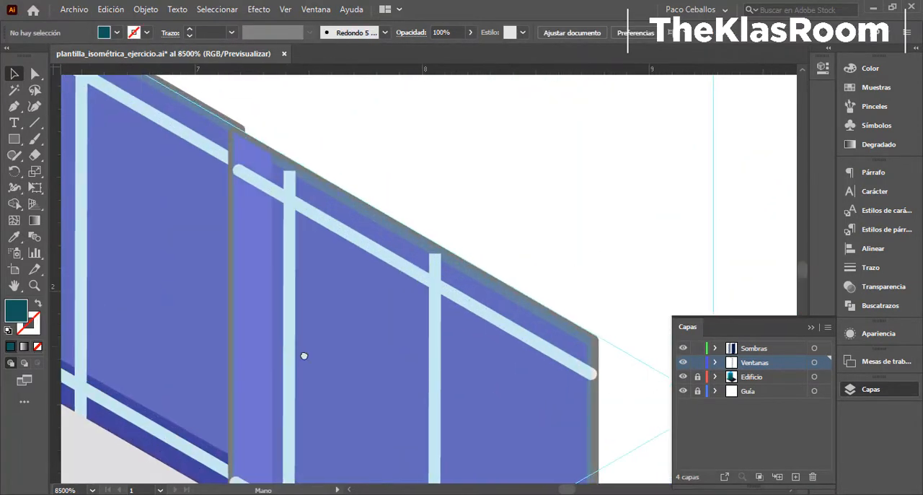
{"action": "left_click_drag", "start_coordinate": [305, 353], "coordinate": [423, 388]}
{"action": "left_click_drag", "start_coordinate": [464, 326], "coordinate": [469, 326]}
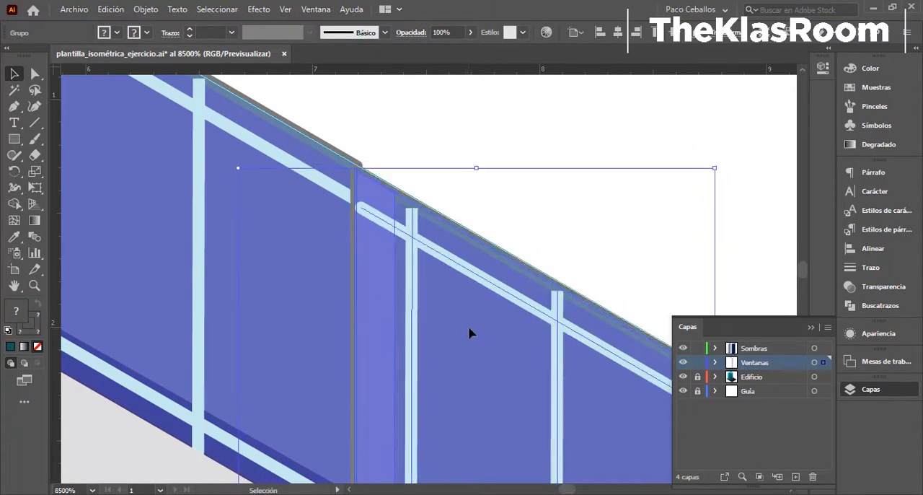
{"action": "scroll", "coordinate": [339, 411], "scroll_direction": "down", "scroll_amount": 3}
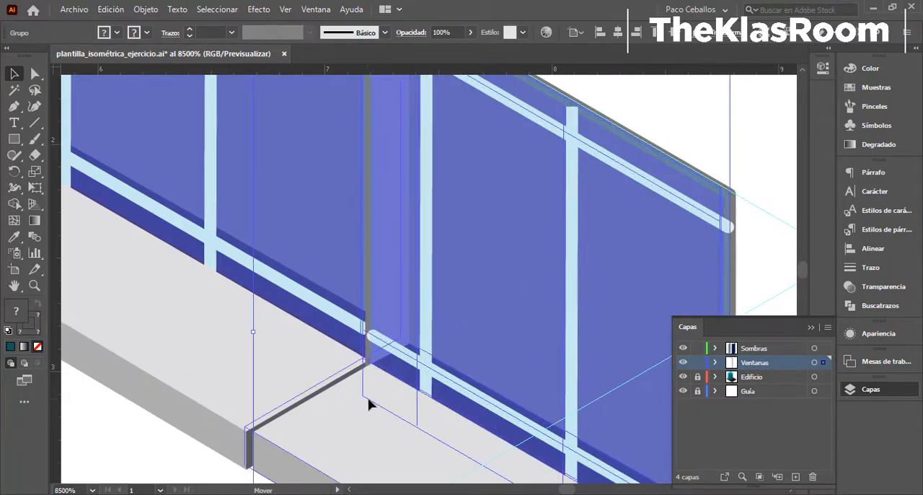
{"action": "key", "text": "ctrl+minus"}
{"action": "key", "text": "ctrl+minus"}
{"action": "key", "text": "ctrl+minus"}
{"action": "key", "text": "ctrl+minus"}
{"action": "left_click", "coordinate": [552, 373]}
{"action": "scroll", "coordinate": [436, 370], "scroll_direction": "right", "scroll_amount": 2}
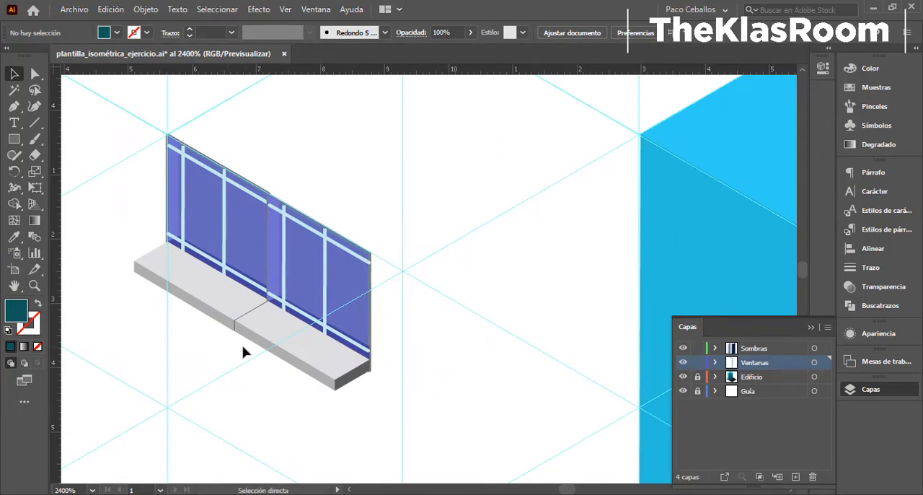
- Reflect both joined windows across the vertical axis, without making a copy
{"action": "key", "text": "ctrl+minus"}
{"action": "key", "text": "ctrl+minus"}
{"action": "left_click_drag", "start_coordinate": [346, 384], "coordinate": [207, 312]}
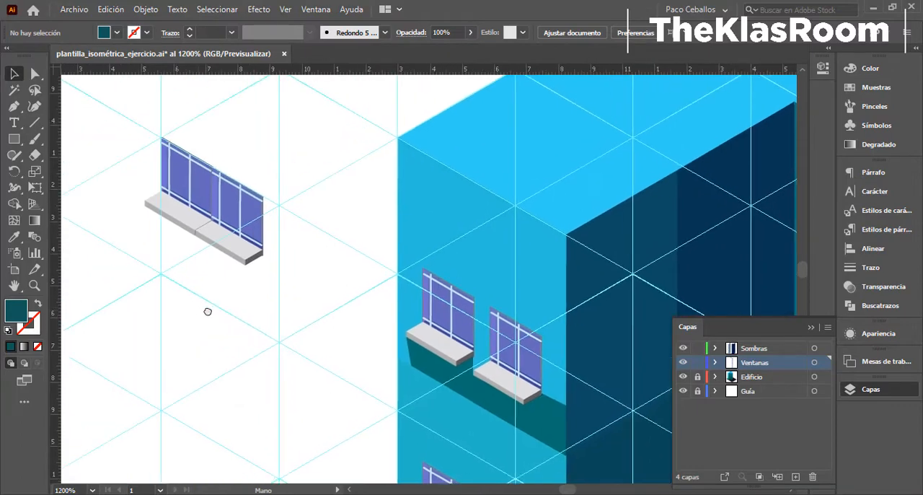
{"action": "left_click_drag", "start_coordinate": [302, 292], "coordinate": [303, 293]}
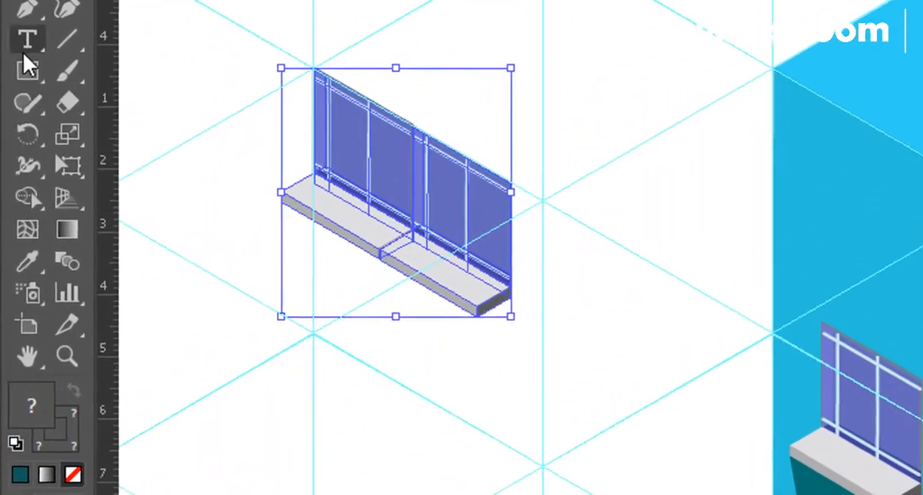
{"action": "left_click", "coordinate": [27, 131]}
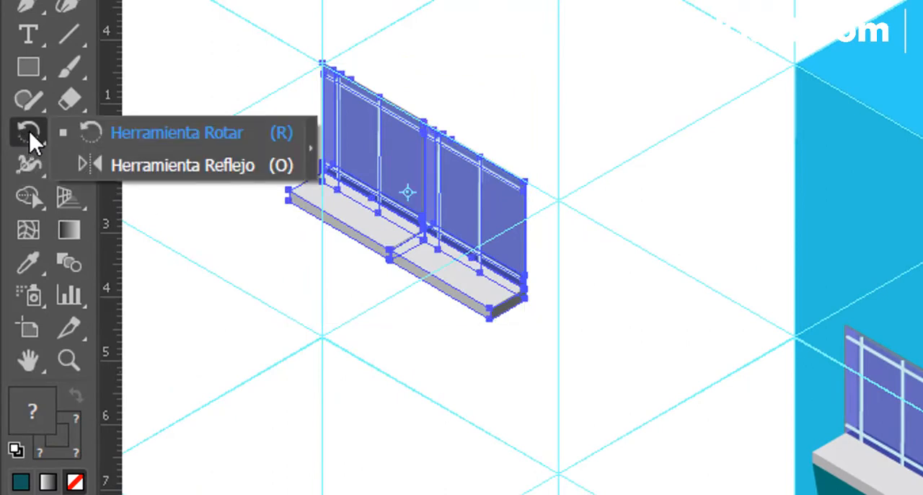
{"action": "left_click", "coordinate": [175, 167]}
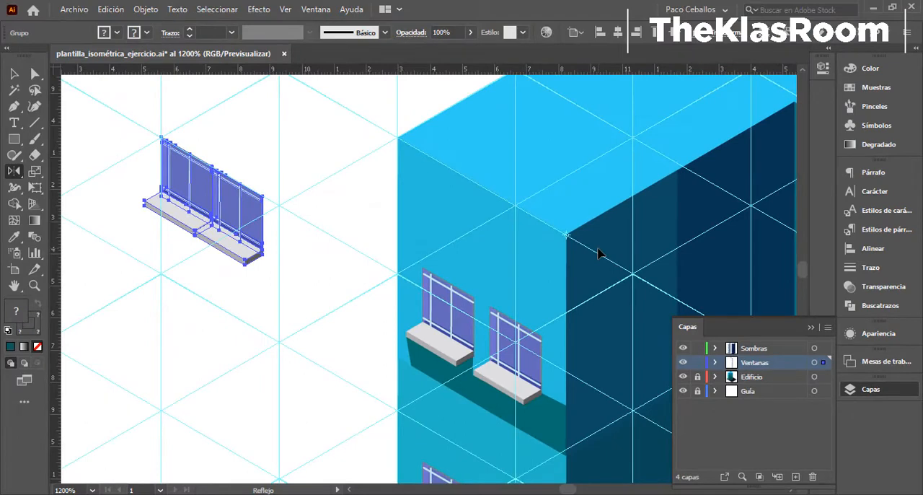
{"action": "key", "text": "Return"}
{"action": "left_click", "coordinate": [680, 336]}
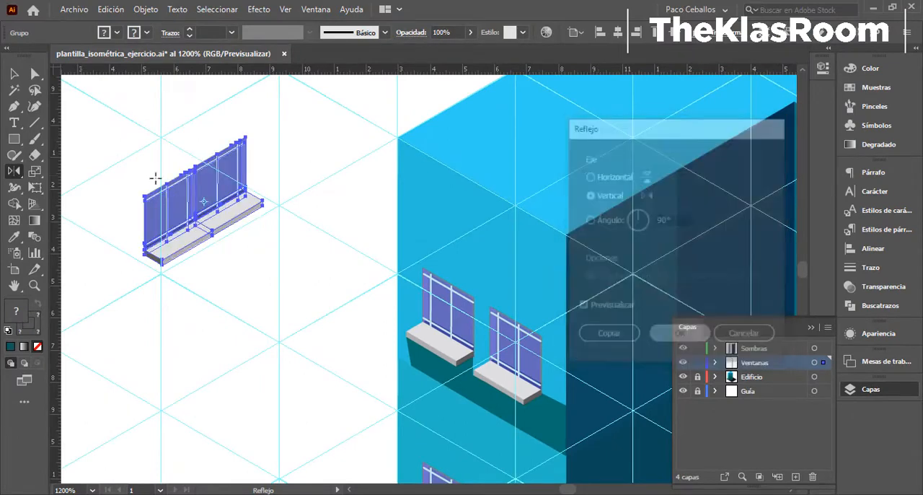
- Move the mirrored wide window onto the top floor of the dark side wall
{"action": "left_click_drag", "start_coordinate": [193, 206], "coordinate": [655, 293]}
{"action": "key", "text": "ctrl+minus"}
{"action": "left_click_drag", "start_coordinate": [459, 269], "coordinate": [418, 213]}
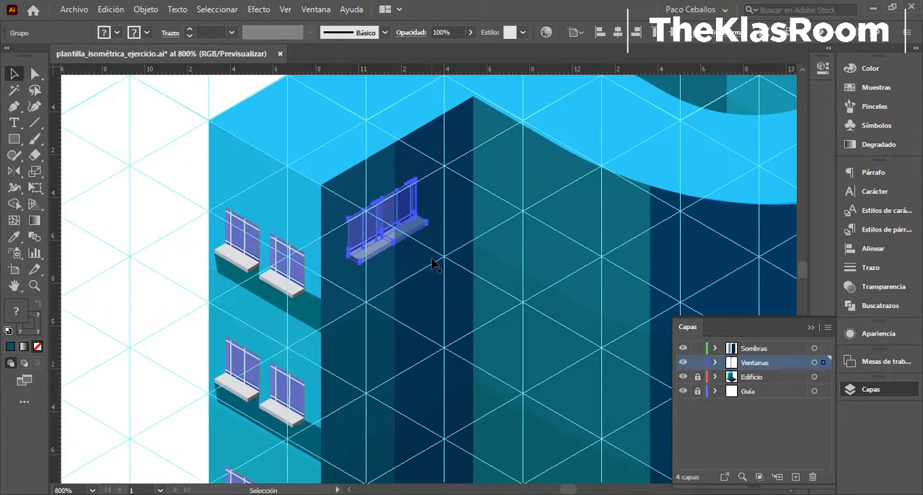
{"action": "key", "text": "ctrl+plus"}
{"action": "key", "text": "ctrl+plus"}
{"action": "key", "text": "ctrl+plus"}
{"action": "key", "text": "ctrl+minus"}
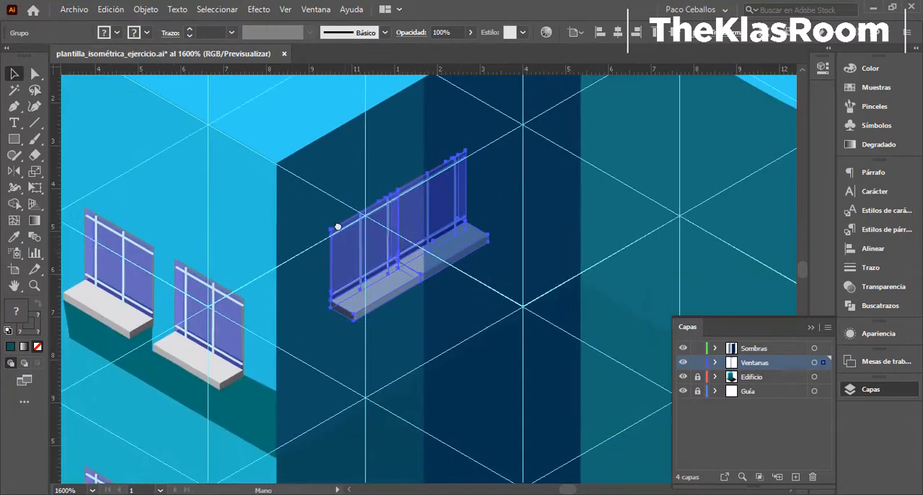
{"action": "left_click_drag", "start_coordinate": [400, 262], "coordinate": [392, 302]}
{"action": "key", "text": "ctrl+z"}
{"action": "key", "text": "ctrl+z"}
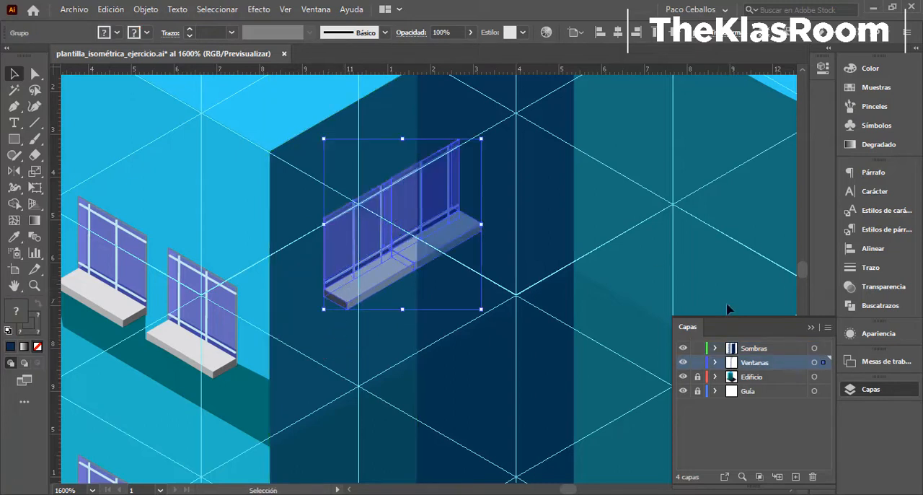
- Enlarge the mirrored window slightly, place it midway across the dark wall's top floor and hide the guides
{"action": "left_click", "coordinate": [697, 349]}
{"action": "left_click_drag", "start_coordinate": [420, 213], "coordinate": [482, 254]}
{"action": "left_click_drag", "start_coordinate": [511, 173], "coordinate": [521, 163]}
{"action": "left_click_drag", "start_coordinate": [394, 280], "coordinate": [392, 303]}
{"action": "key", "text": "ctrl+semicolon"}
{"action": "key", "text": "ctrl+minus"}
{"action": "key", "text": "ctrl+minus"}
{"action": "key", "text": "ctrl+minus"}
{"action": "left_click", "coordinate": [141, 244]}
{"action": "key", "text": "ctrl+plus"}
- Lock the Sombras layer and copy the wide window down the lower floors of the dark wall
{"action": "left_click", "coordinate": [697, 350]}
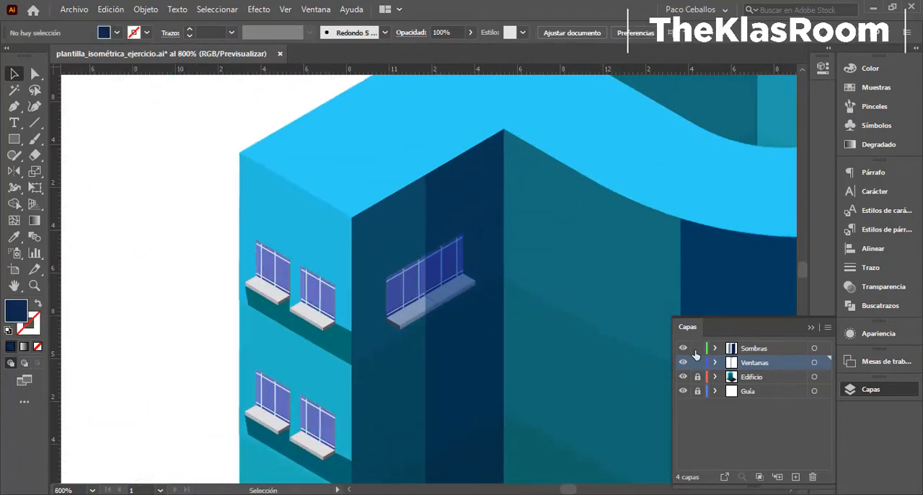
{"action": "left_click", "coordinate": [696, 352]}
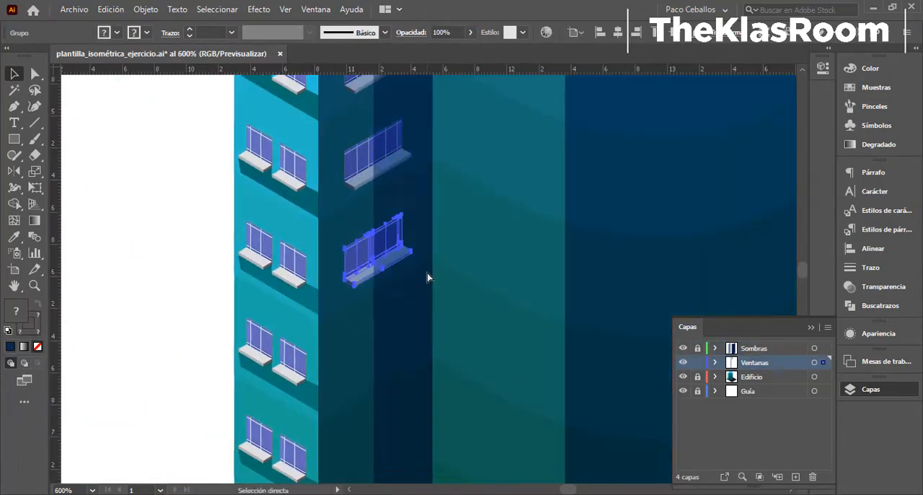
{"action": "key", "text": "ctrl+minus"}
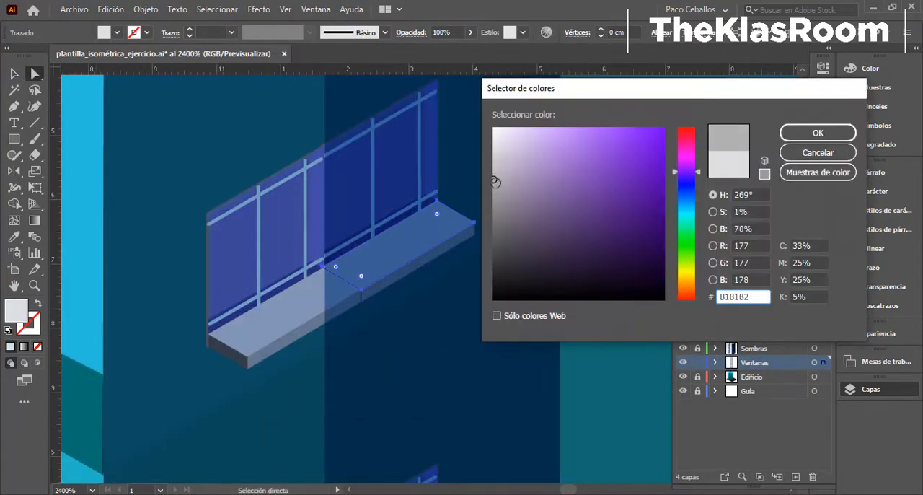
- Recolour the semi-transparent shape on the wide window's shaded half to 3D72A3 and copy the edited window to the floor below
{"action": "type", "text": "3D72A3"}
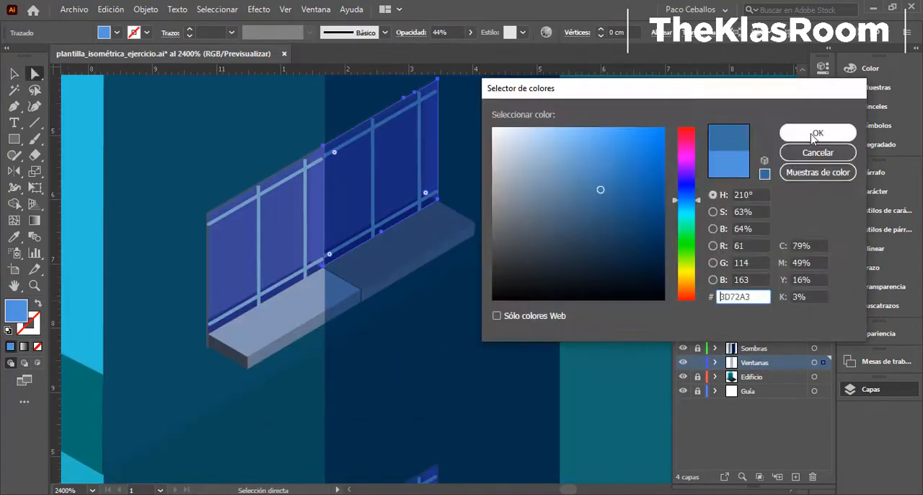
{"action": "left_click", "coordinate": [817, 133]}
{"action": "left_click", "coordinate": [478, 298]}
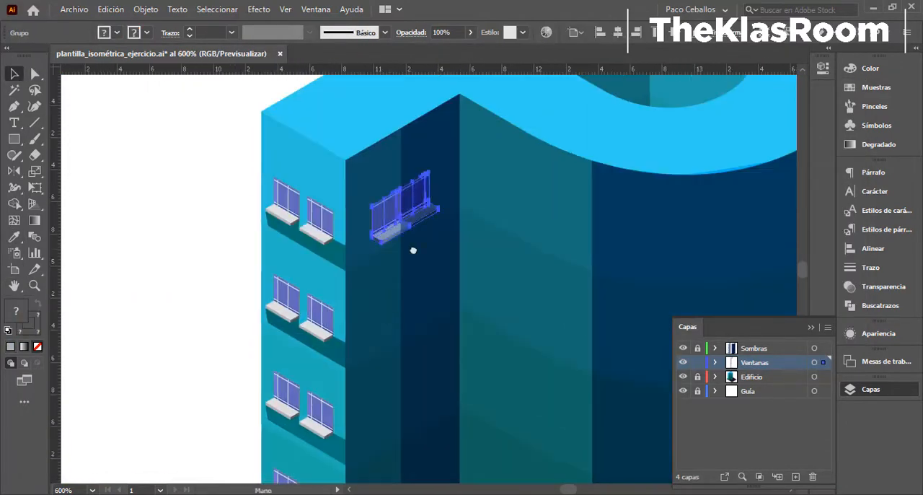
{"action": "left_click_drag", "start_coordinate": [412, 250], "coordinate": [417, 348]}
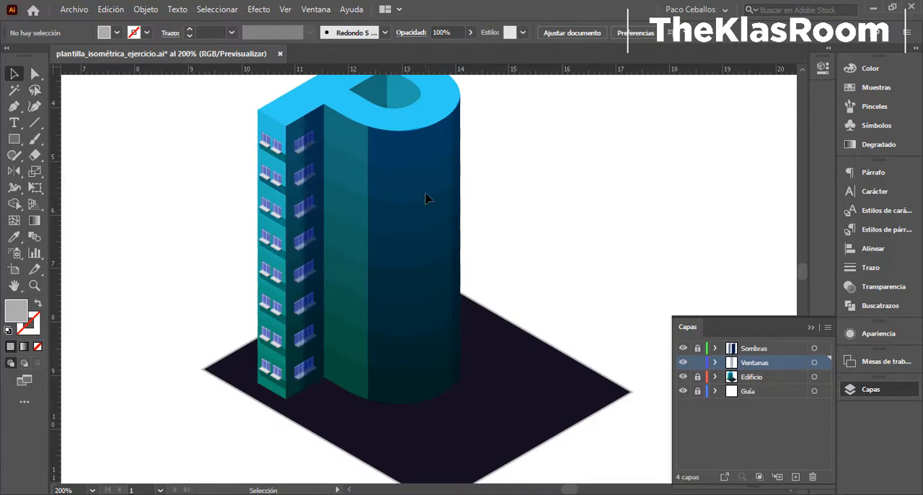
- Lower the opacity of the navy shadow over the curved facade to 63%
{"action": "left_click", "coordinate": [426, 197]}
{"action": "left_click", "coordinate": [470, 32]}
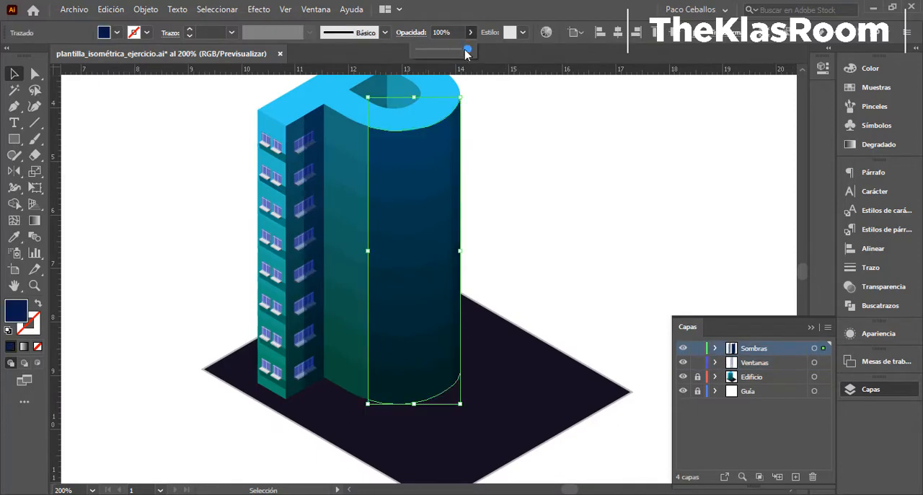
{"action": "left_click_drag", "start_coordinate": [466, 51], "coordinate": [458, 49]}
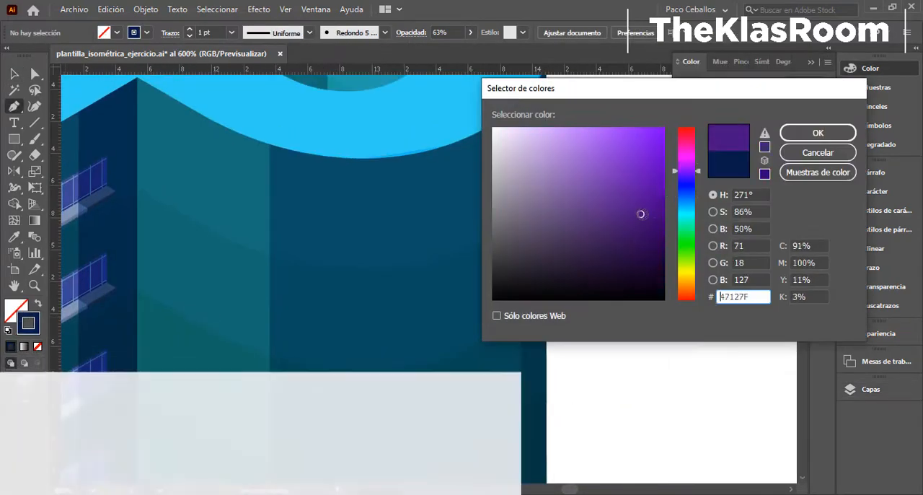
- Set up the Pen tool with no fill and a purple 0.25 pt stroke
{"action": "left_click_drag", "start_coordinate": [641, 213], "coordinate": [632, 208]}
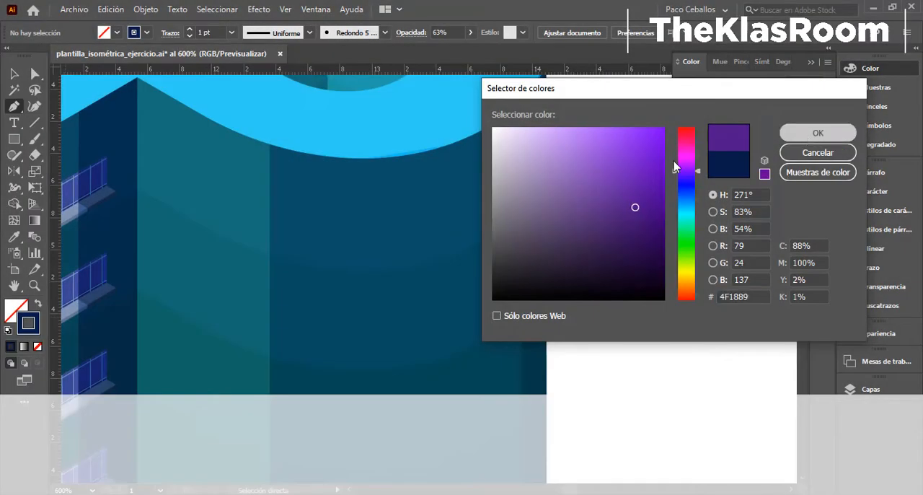
{"action": "key", "text": "Return"}
{"action": "left_click", "coordinate": [865, 267]}
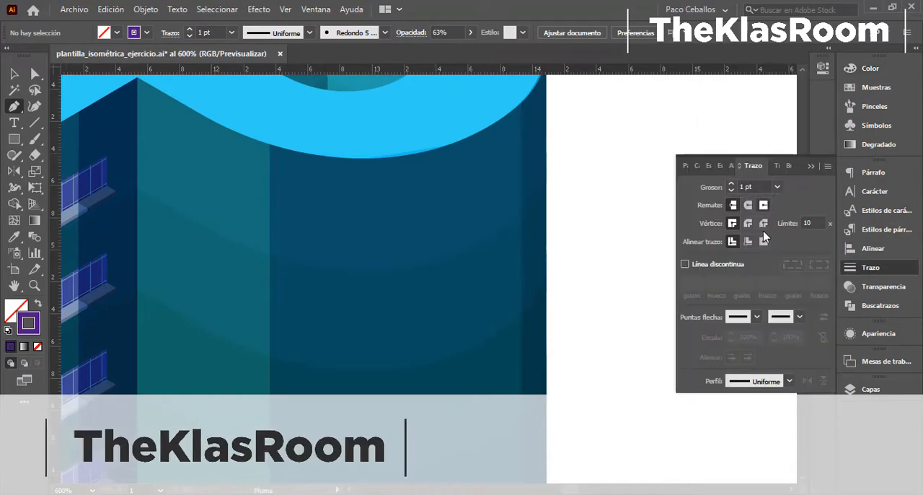
{"action": "left_click", "coordinate": [778, 187]}
{"action": "left_click", "coordinate": [801, 182]}
- Draw a closed curved panel outline on the rounded facade's top floor, following the roof edge and the floor band
{"action": "left_click", "coordinate": [271, 145]}
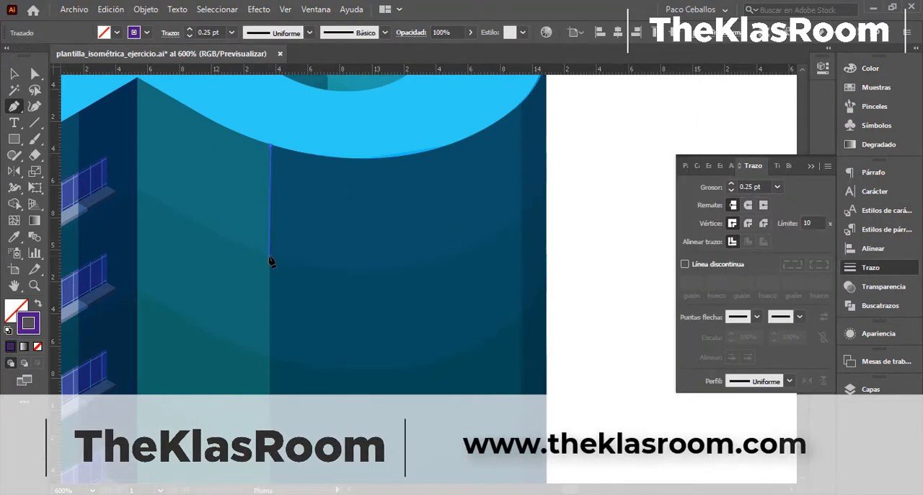
{"action": "left_click", "coordinate": [269, 256]}
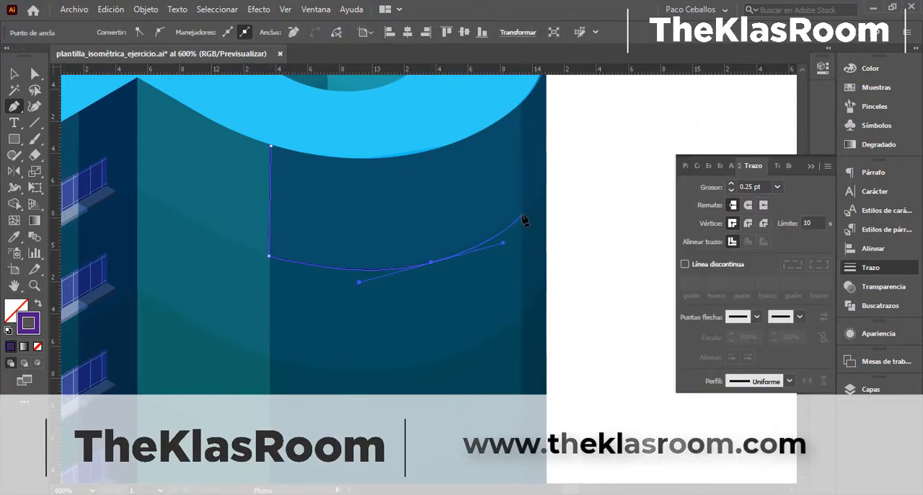
{"action": "left_click", "coordinate": [522, 106]}
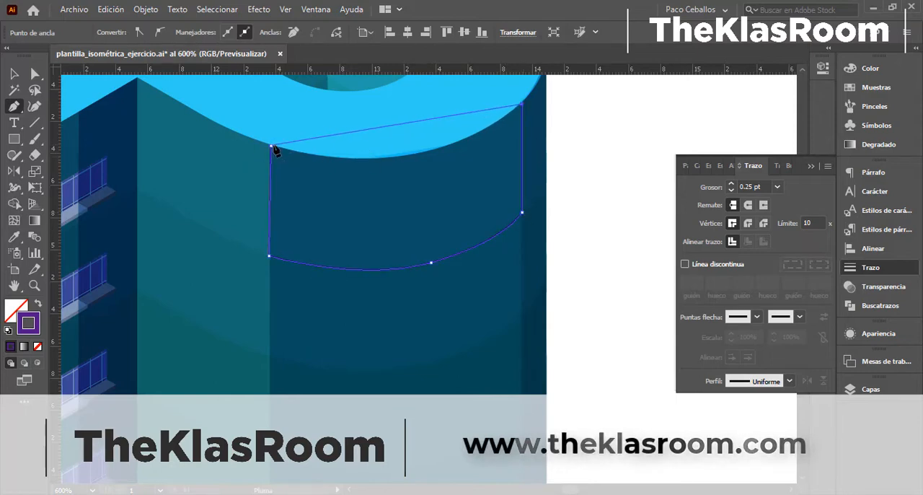
{"action": "left_click_drag", "start_coordinate": [272, 146], "coordinate": [112, 106]}
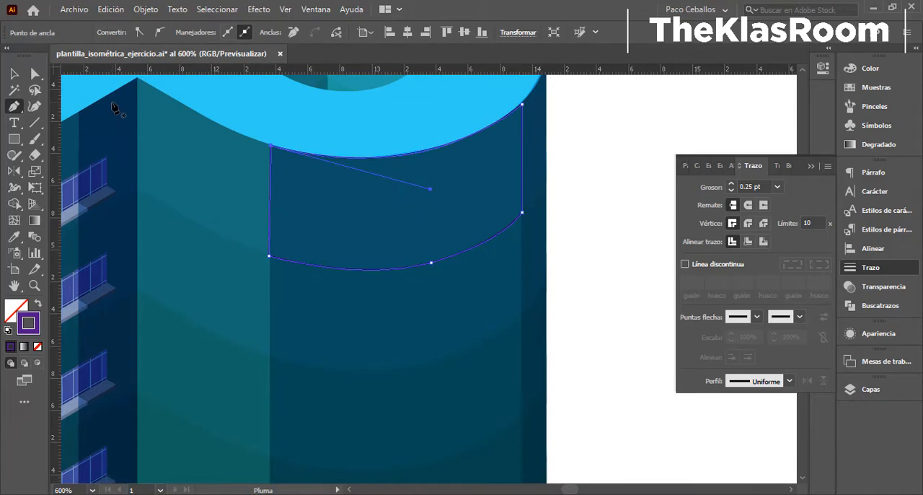
- Turn the curved panel's stroke into a fill and set the fill colour to 492577
{"action": "key", "text": "shift+x"}
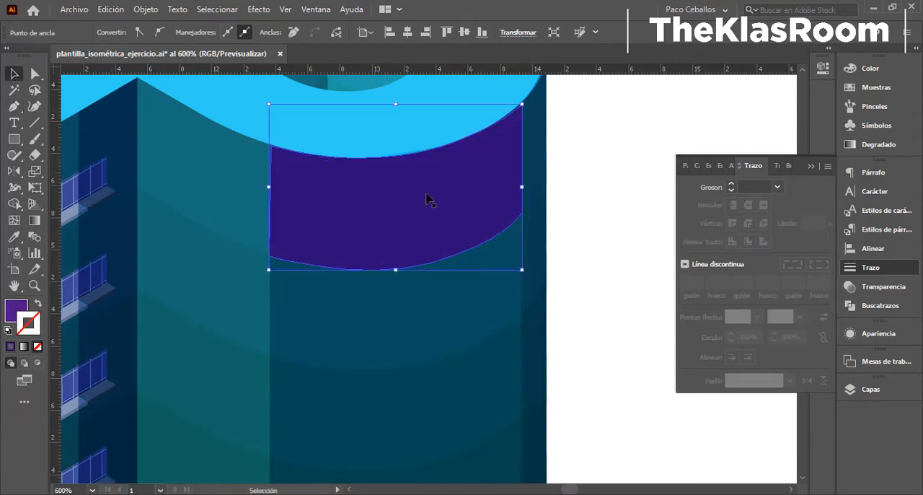
{"action": "double_click", "coordinate": [16, 310]}
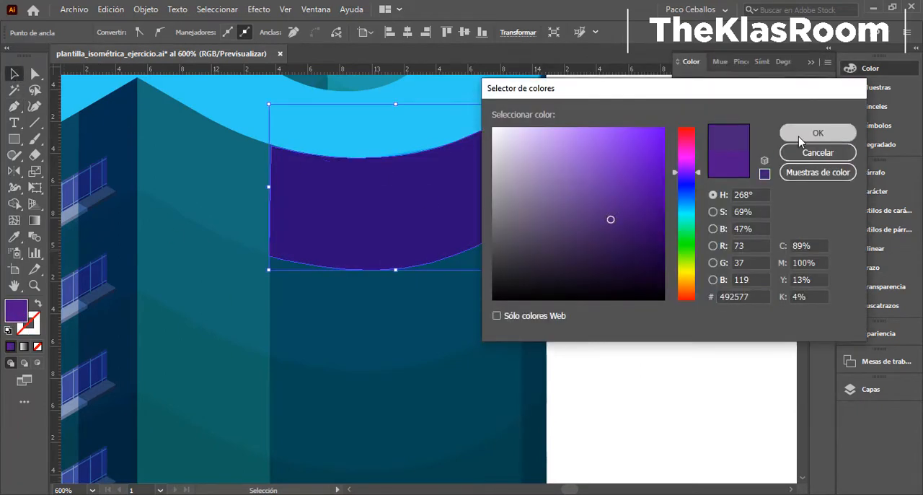
{"action": "left_click", "coordinate": [801, 134]}
- Shrink the purple panel inside the top floor and lower its upper outer corner to follow the roof curve
{"action": "left_click_drag", "start_coordinate": [522, 105], "coordinate": [511, 114]}
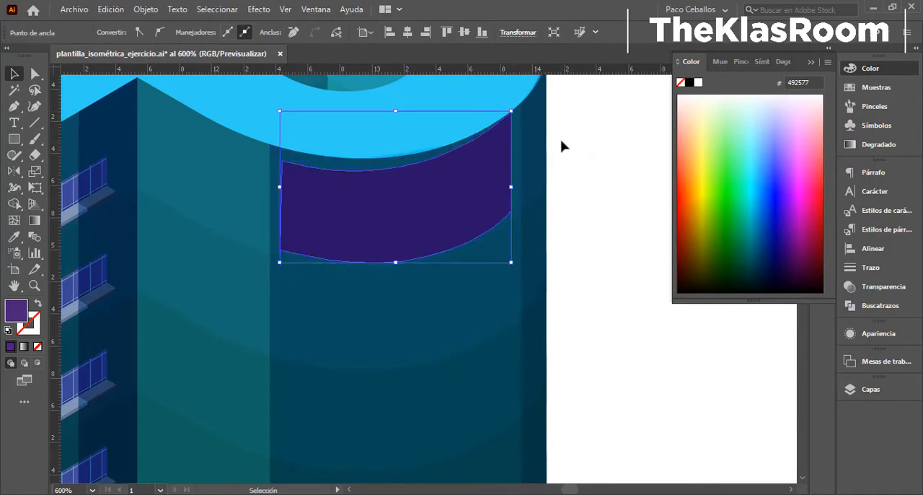
{"action": "key", "text": "a"}
{"action": "left_click", "coordinate": [512, 111]}
{"action": "left_click", "coordinate": [617, 188]}
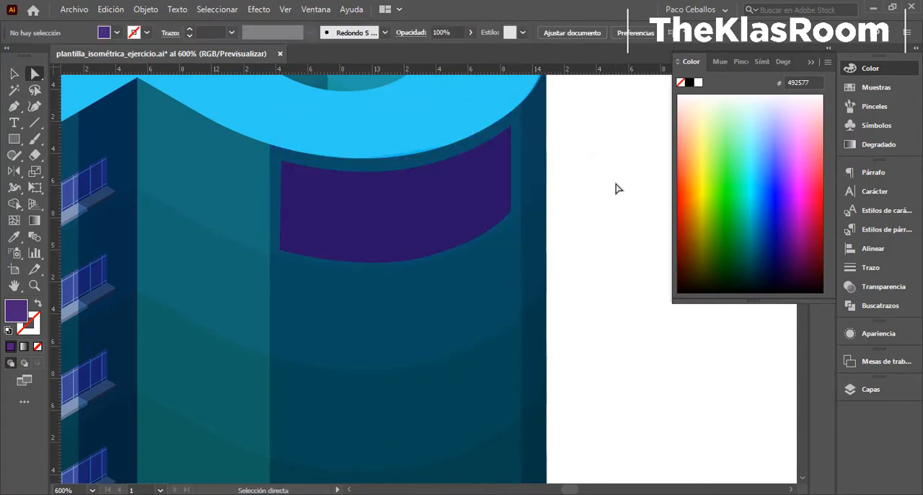
- Copy the purple curved panel straight down onto the second and third floors below the roof of the rounded facade
{"action": "key", "text": "ctrl+minus"}
{"action": "key", "text": "ctrl+minus"}
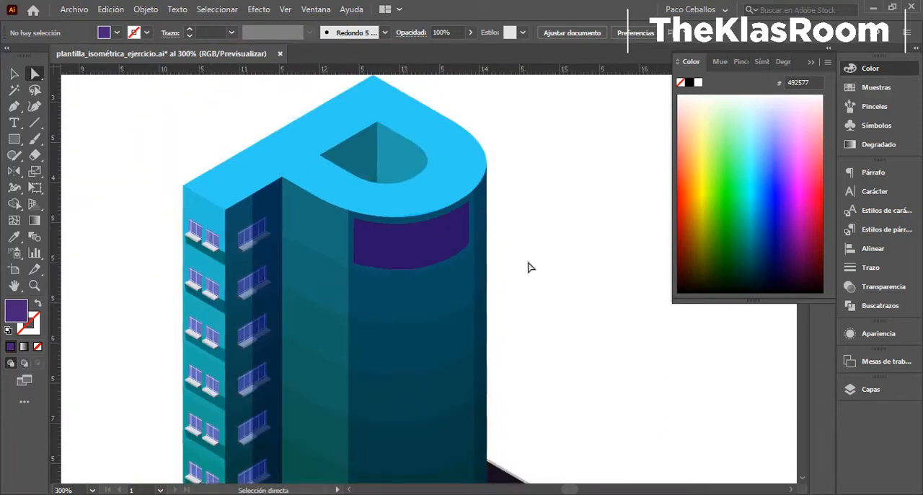
{"action": "key", "text": "v"}
{"action": "scroll", "coordinate": [405, 145], "scroll_direction": "down", "scroll_amount": 3}
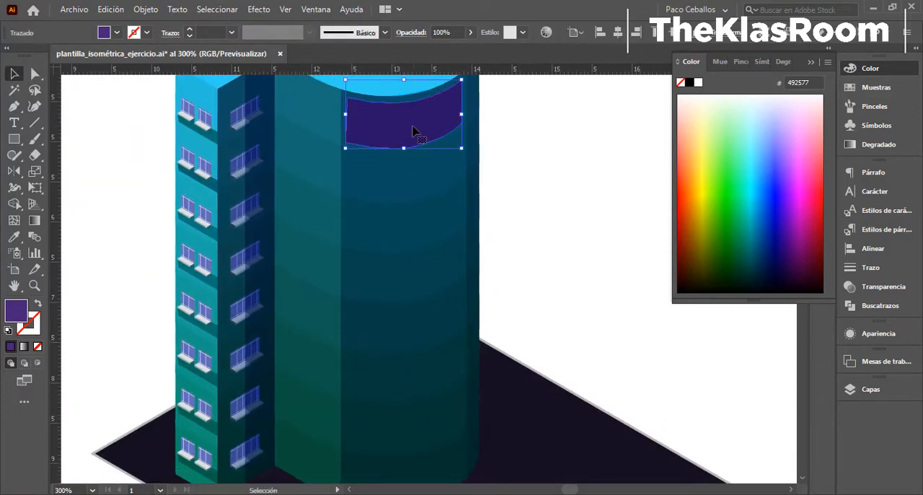
{"action": "left_click", "coordinate": [409, 145]}
{"action": "left_click_drag", "start_coordinate": [409, 184], "coordinate": [409, 183]}
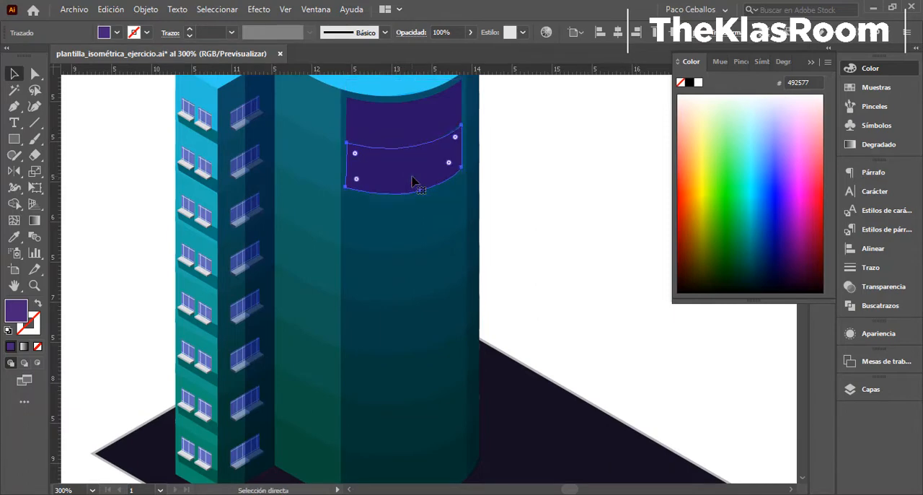
{"action": "left_click_drag", "start_coordinate": [411, 269], "coordinate": [424, 272]}
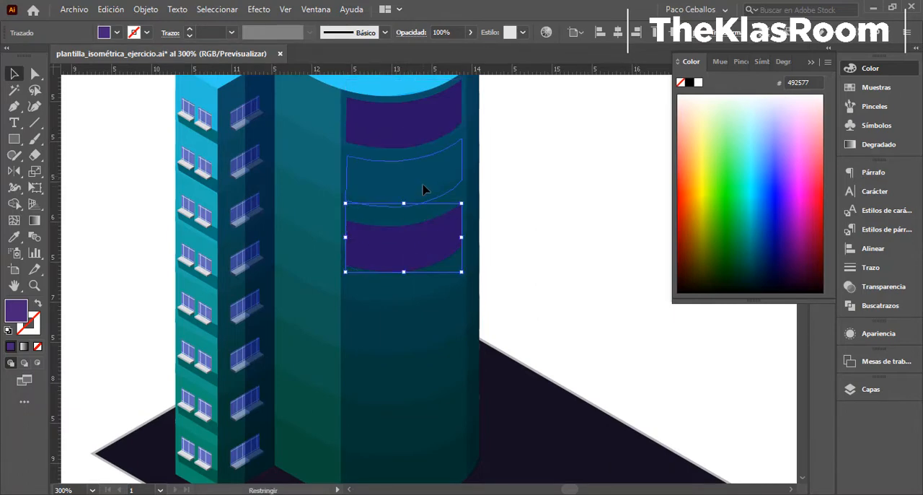
{"action": "left_click_drag", "start_coordinate": [424, 187], "coordinate": [424, 187]}
{"action": "left_click_drag", "start_coordinate": [424, 237], "coordinate": [425, 236]}
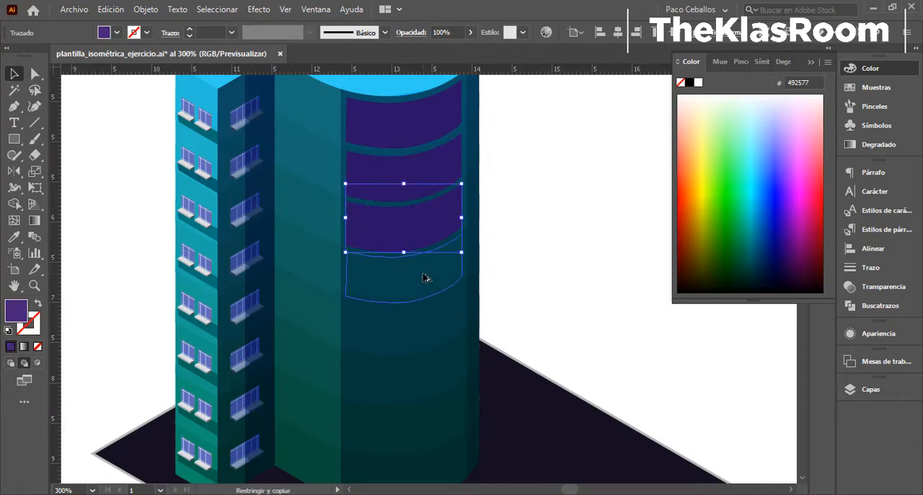
- Continue copying the purple panel down the rounded facade until every remaining floor to the ground has one
{"action": "left_click", "coordinate": [423, 326]}
{"action": "left_click_drag", "start_coordinate": [424, 274], "coordinate": [422, 336]}
{"action": "left_click_drag", "start_coordinate": [426, 331], "coordinate": [412, 223]}
{"action": "left_click_drag", "start_coordinate": [420, 212], "coordinate": [419, 283]}
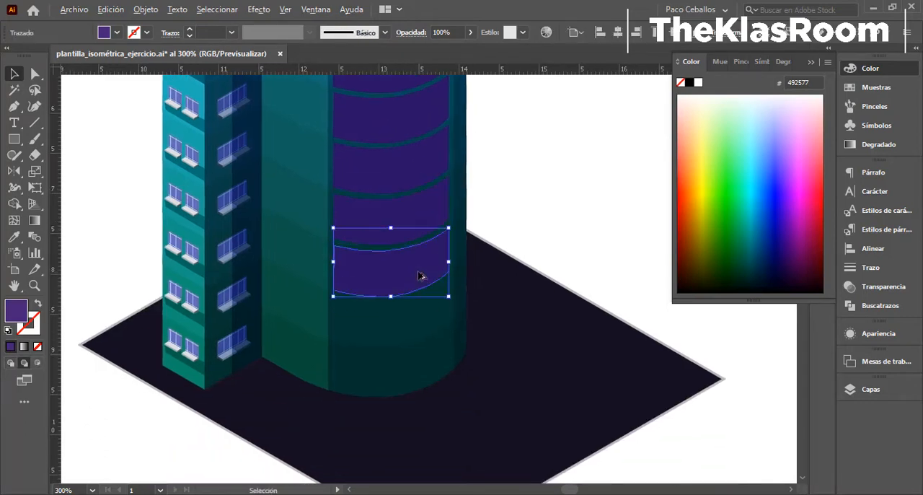
{"action": "left_click_drag", "start_coordinate": [411, 385], "coordinate": [413, 380]}
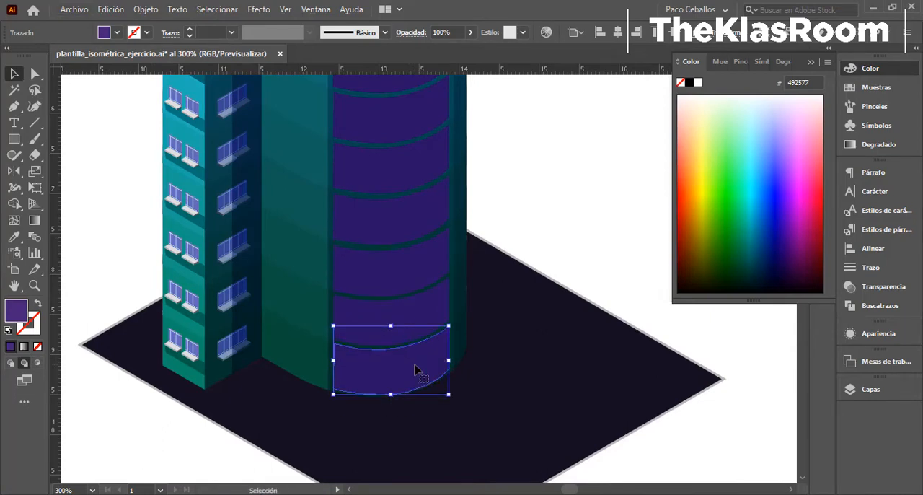
{"action": "key", "text": "ctrl+0"}
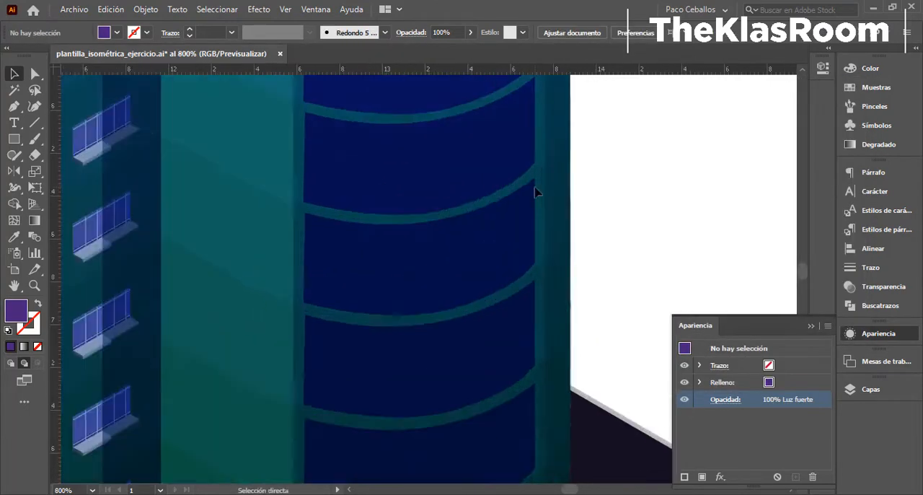
- Draw a curved open path with the Pen tool across the top floor's panel, following the roof curve from edge to edge
{"action": "scroll", "coordinate": [536, 189], "scroll_direction": "up", "scroll_amount": 3}
{"action": "key", "text": "p"}
{"action": "left_click", "coordinate": [284, 208]}
{"action": "left_click_drag", "start_coordinate": [592, 174], "coordinate": [721, 134]}
{"action": "scroll", "coordinate": [593, 174], "scroll_direction": "up", "scroll_amount": 2}
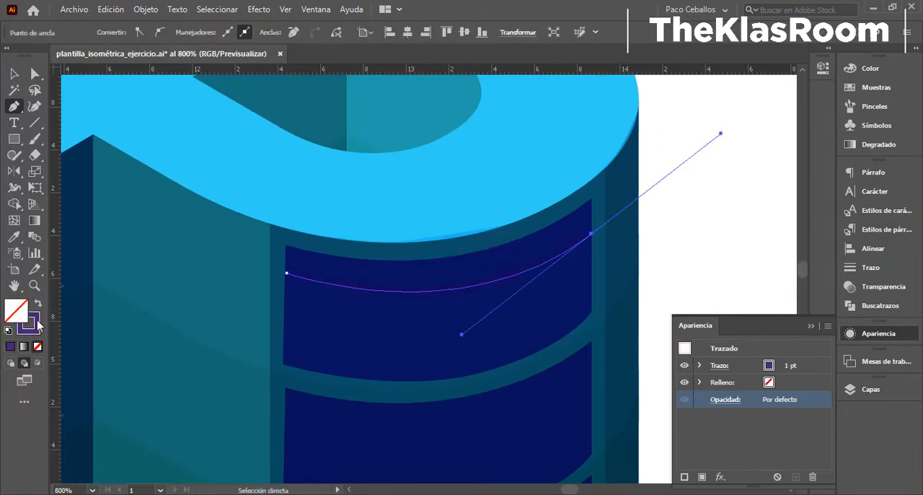
- Give the curved line a light purple stroke 0.25 pt thick
{"action": "double_click", "coordinate": [36, 323]}
{"action": "left_click", "coordinate": [798, 130]}
{"action": "left_click", "coordinate": [870, 267]}
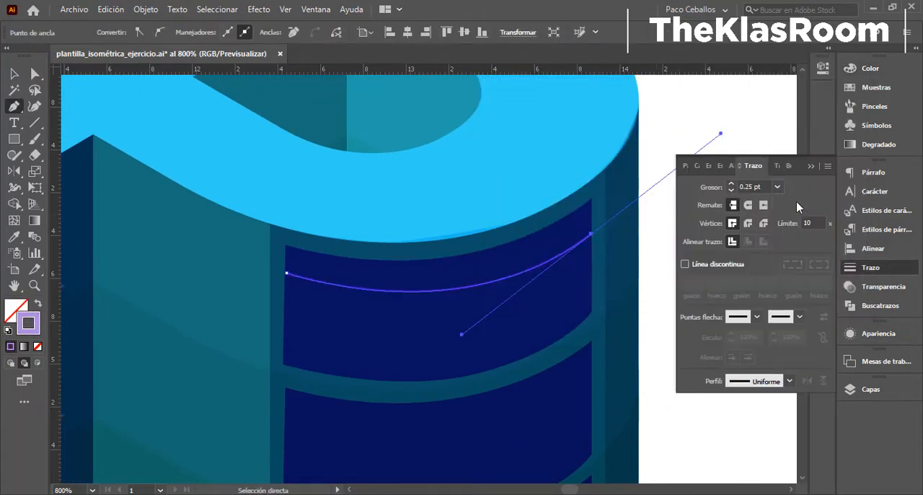
- Select the curved line's path inside the Ventanas layer and bring it to the front of the panels
{"action": "left_click", "coordinate": [13, 75]}
{"action": "left_click", "coordinate": [581, 252]}
{"action": "left_click", "coordinate": [838, 389]}
{"action": "key", "text": "a"}
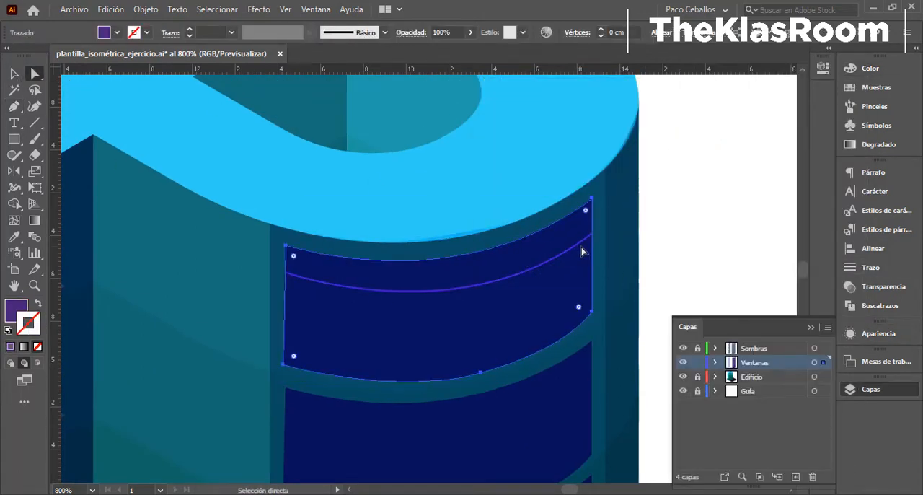
{"action": "scroll", "coordinate": [288, 261], "scroll_direction": "up", "scroll_amount": 4}
{"action": "left_click", "coordinate": [715, 363]}
{"action": "scroll", "coordinate": [808, 440], "scroll_direction": "down", "scroll_amount": 5}
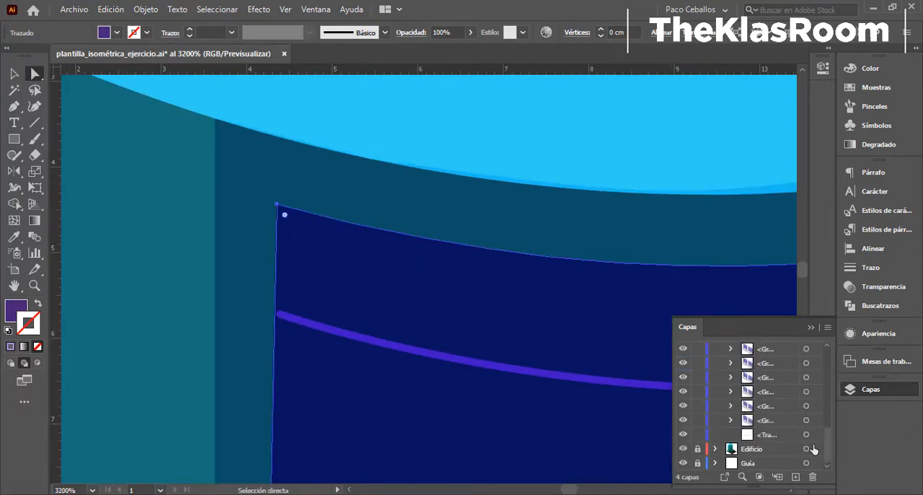
{"action": "left_click", "coordinate": [820, 433]}
{"action": "key", "text": "ctrl+shift+]"}
- Change the curved line's stroke colour to a very light grey
{"action": "double_click", "coordinate": [29, 324]}
{"action": "left_click", "coordinate": [501, 148]}
{"action": "left_click", "coordinate": [818, 134]}
{"action": "scroll", "coordinate": [157, 288], "scroll_direction": "down", "scroll_amount": 3}
{"action": "key", "text": "a"}
{"action": "scroll", "coordinate": [465, 228], "scroll_direction": "down", "scroll_amount": 1}
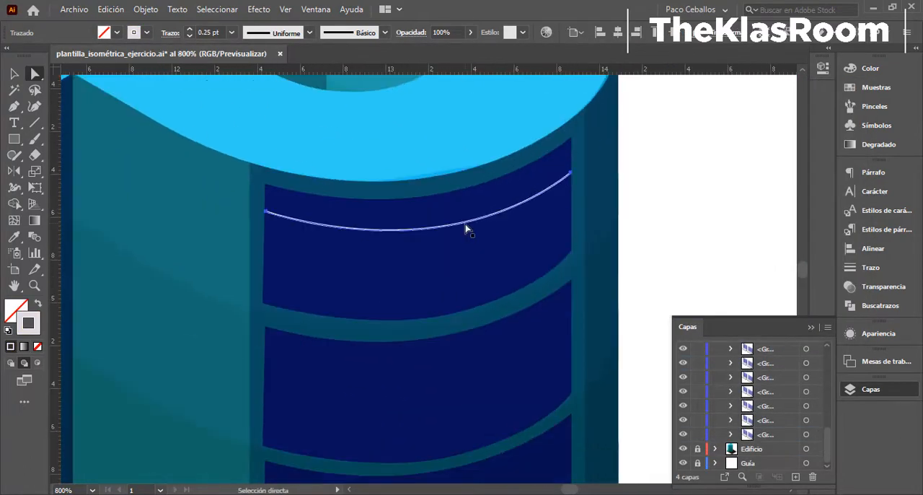
- Copy the curved line to the top-floor panel's lower edge and move the original up near its upper edge
{"action": "left_click", "coordinate": [571, 257]}
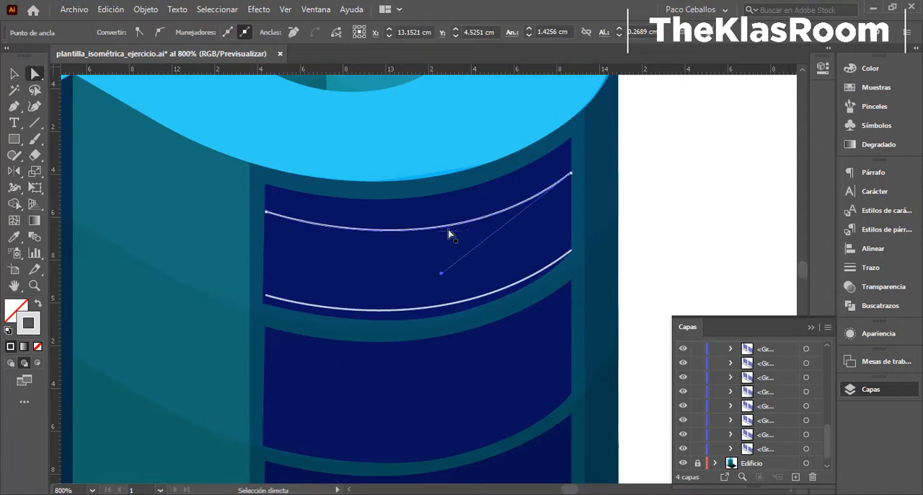
{"action": "left_click", "coordinate": [484, 214]}
{"action": "left_click_drag", "start_coordinate": [571, 173], "coordinate": [570, 150]}
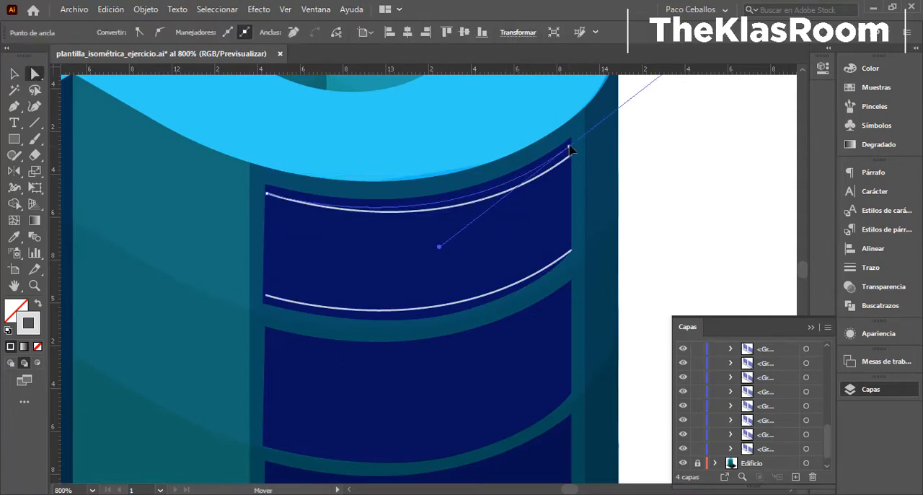
{"action": "left_click", "coordinate": [527, 285], "text": "shift"}
{"action": "left_click", "coordinate": [145, 8]}
{"action": "mouse_move", "coordinate": [274, 303]}
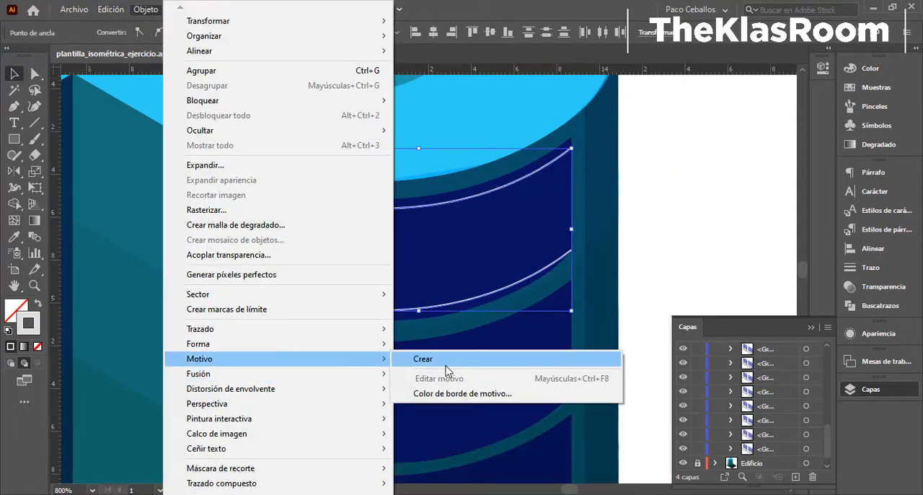
{"action": "left_click", "coordinate": [454, 305]}
{"action": "left_click", "coordinate": [592, 281]}
{"action": "key", "text": "Escape"}
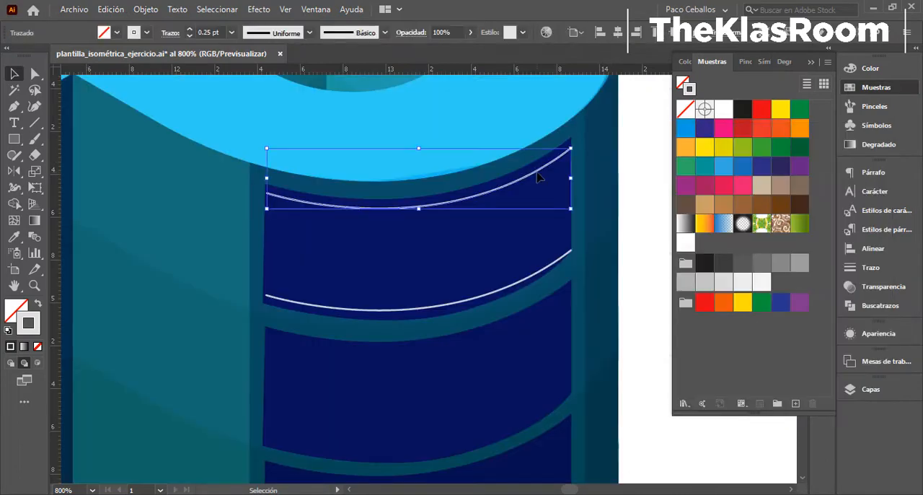
- Blend the two curved lines on the top-floor panel using specified steps set to 5
{"action": "left_click", "coordinate": [145, 9]}
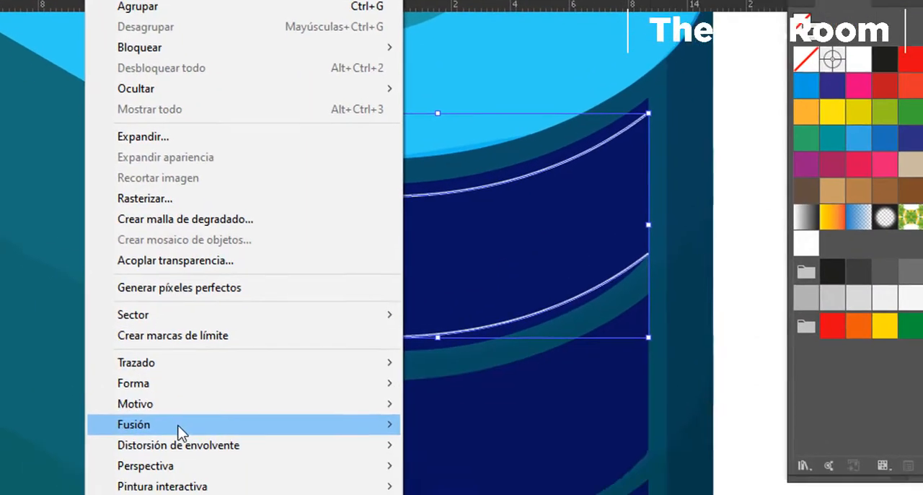
{"action": "mouse_move", "coordinate": [232, 375]}
{"action": "left_click", "coordinate": [445, 376]}
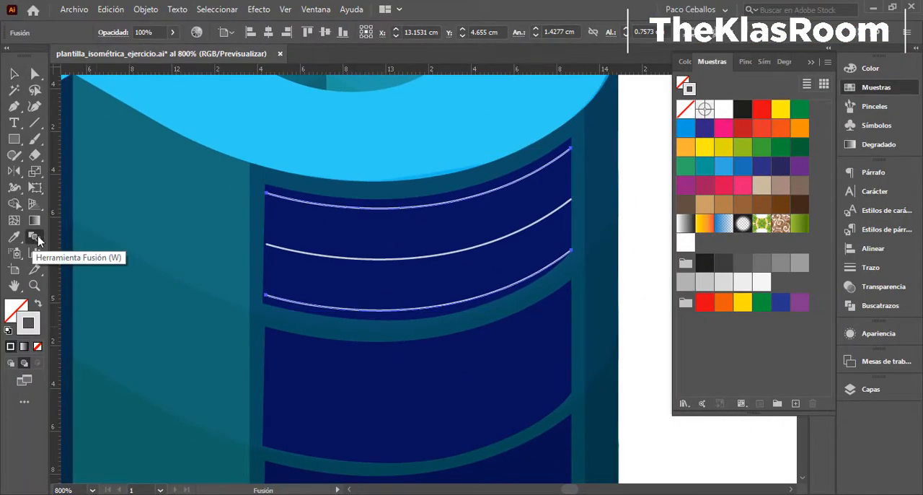
{"action": "double_click", "coordinate": [34, 237]}
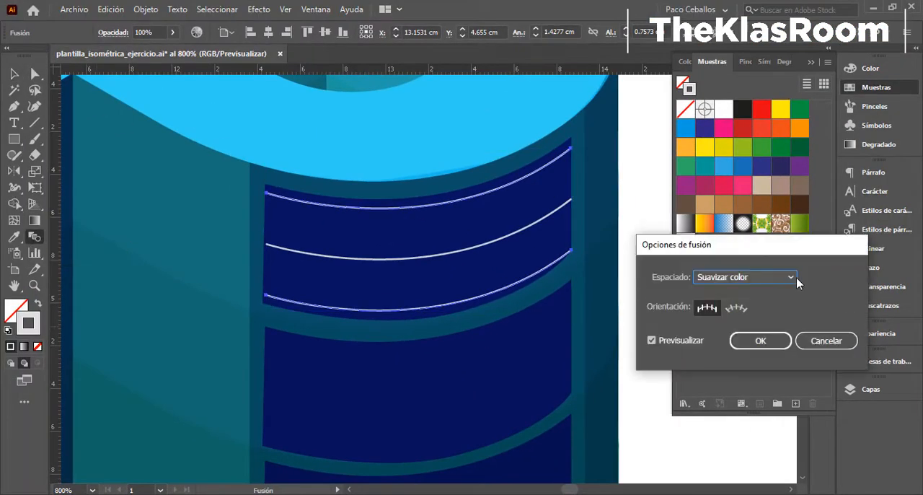
{"action": "left_click", "coordinate": [796, 277]}
{"action": "left_click", "coordinate": [762, 304]}
{"action": "type", "text": "10"}
{"action": "key", "text": "Return"}
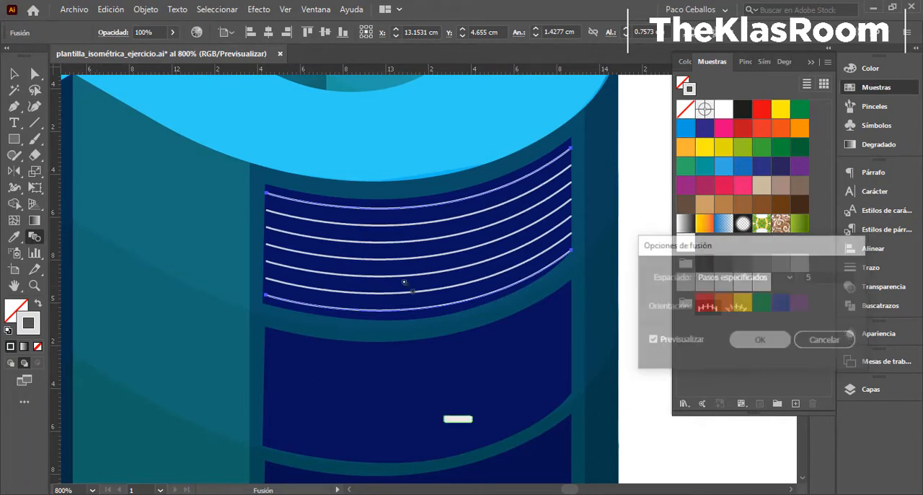
- Copy the blended set of lines down onto the panels of all the lower floors
{"action": "left_click_drag", "start_coordinate": [404, 282], "coordinate": [439, 163]}
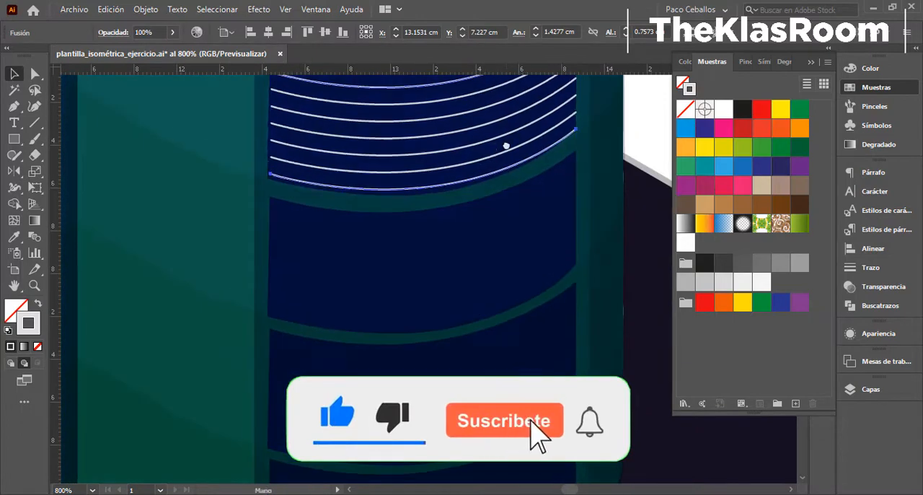
{"action": "mouse_move", "coordinate": [505, 144]}
{"action": "left_mouse_down"}
{"action": "mouse_move", "coordinate": [490, 276]}
{"action": "mouse_move", "coordinate": [433, 271]}
{"action": "mouse_move", "coordinate": [433, 390]}
{"action": "left_mouse_up"}
{"action": "key", "text": "Down"}
- Darken the stroke colour of the lines on the bottom floor's panel and save the document
{"action": "double_click", "coordinate": [28, 323]}
{"action": "left_click", "coordinate": [494, 220]}
{"action": "left_click", "coordinate": [818, 134]}
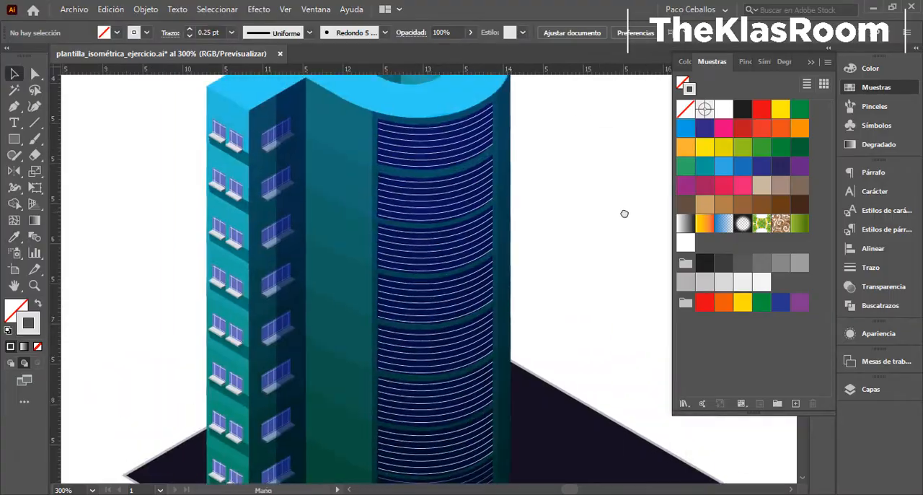
{"action": "left_click_drag", "start_coordinate": [624, 214], "coordinate": [567, 235]}
{"action": "scroll", "coordinate": [567, 235], "scroll_direction": "down", "scroll_amount": 1}
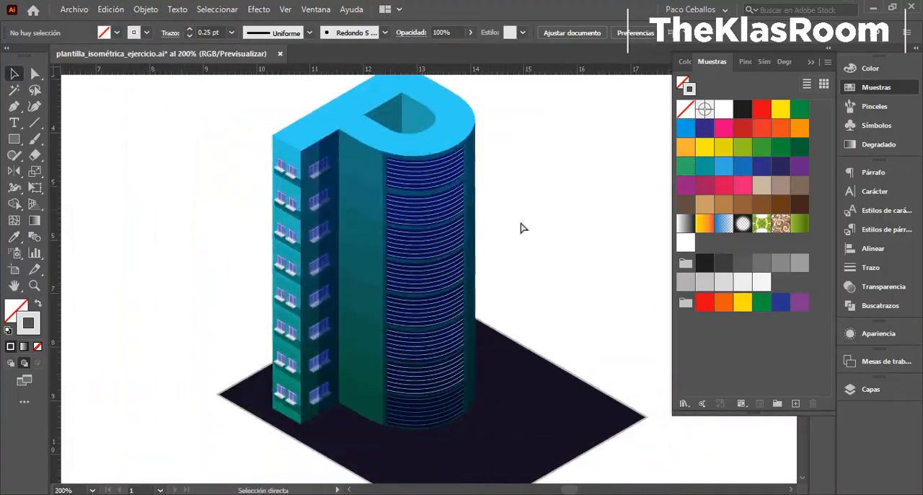
{"action": "key", "text": "ctrl+s"}
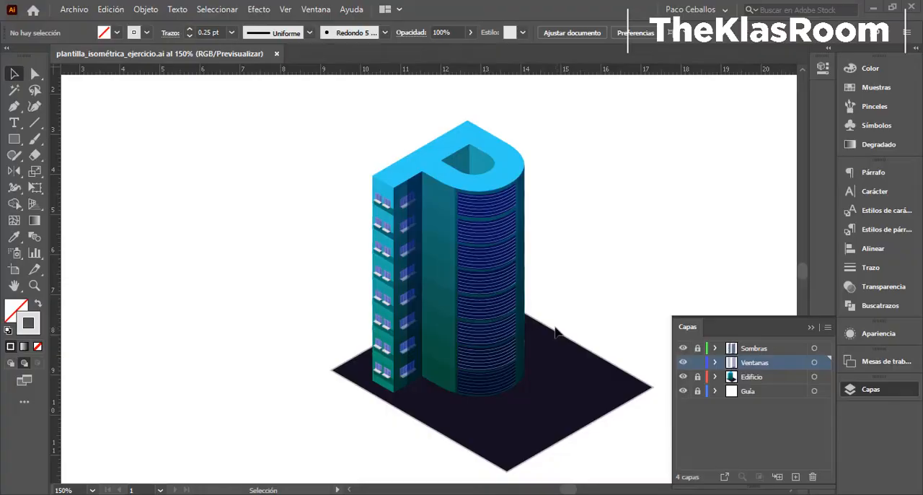
- Add a layer named Fondo and place it between the Edificio and Guía layers
{"action": "left_click_drag", "start_coordinate": [557, 274], "coordinate": [570, 243]}
{"action": "key", "text": "ctrl+plus"}
{"action": "key", "text": "ctrl+plus"}
{"action": "key", "text": "ctrl+plus"}
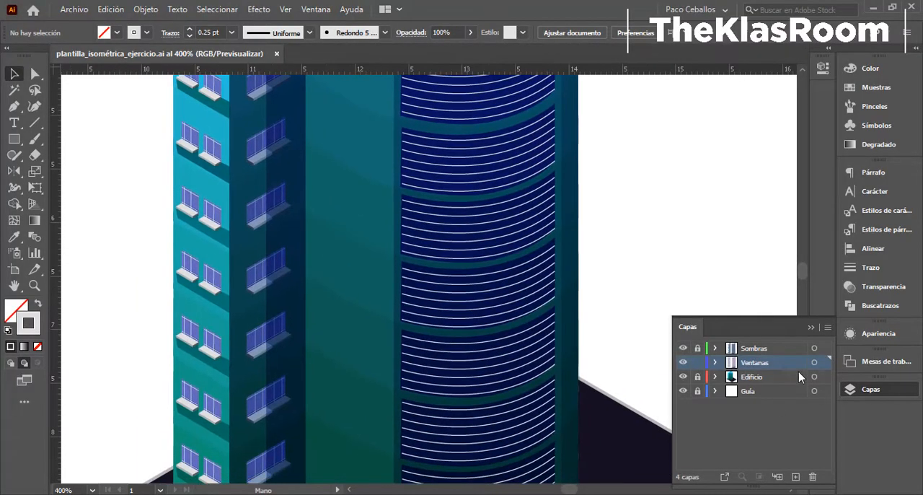
{"action": "left_click", "coordinate": [742, 389]}
{"action": "left_click", "coordinate": [796, 476]}
{"action": "left_click_drag", "start_coordinate": [766, 392], "coordinate": [777, 424]}
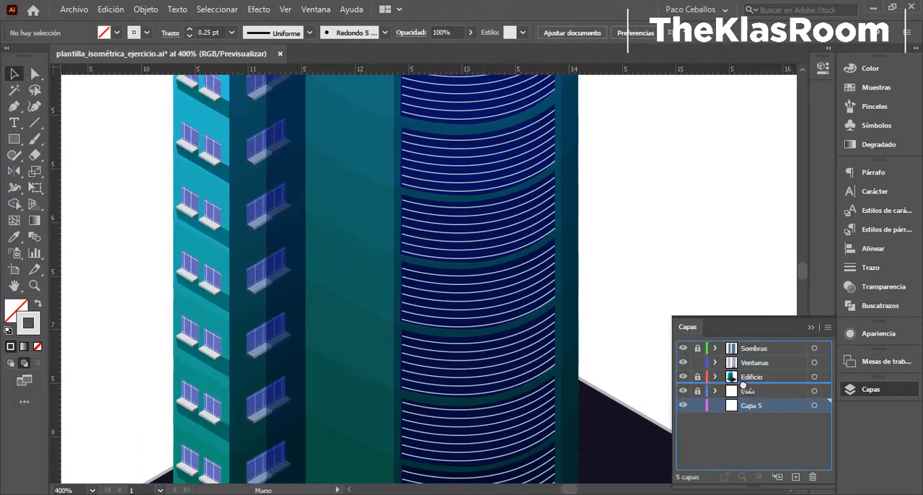
{"action": "left_click_drag", "start_coordinate": [743, 388], "coordinate": [745, 388]}
{"action": "double_click", "coordinate": [756, 392]}
- Draw a large circle behind the building on the Fondo layer and swap its stroke colour to the fill
{"action": "key", "text": "ctrl+minus"}
{"action": "key", "text": "ctrl+minus"}
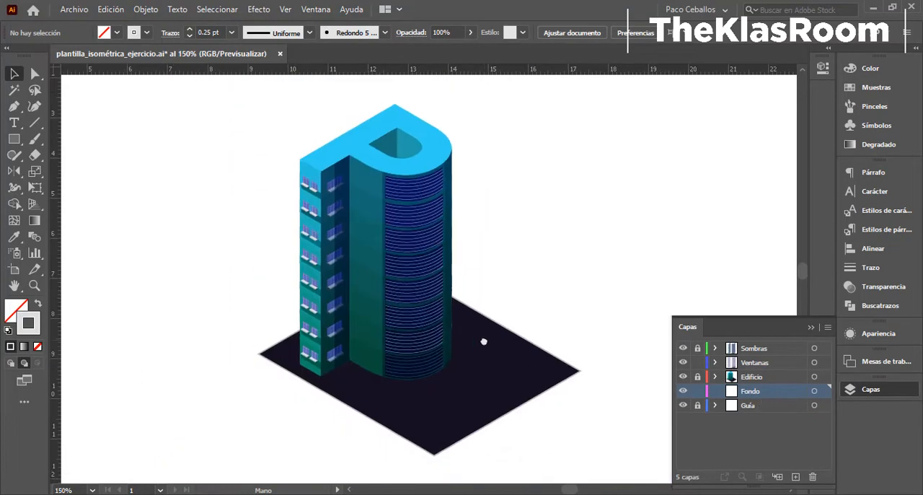
{"action": "left_click_drag", "start_coordinate": [462, 327], "coordinate": [574, 447]}
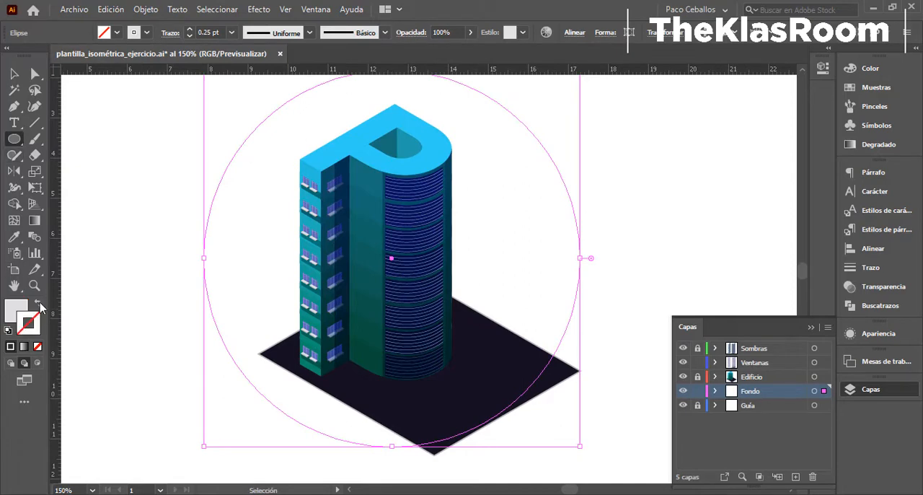
{"action": "left_click", "coordinate": [37, 303]}
- Fill the background circle with the dark navy colour 151B33
{"action": "double_click", "coordinate": [16, 310]}
{"action": "left_click", "coordinate": [691, 189]}
{"action": "left_click", "coordinate": [616, 240]}
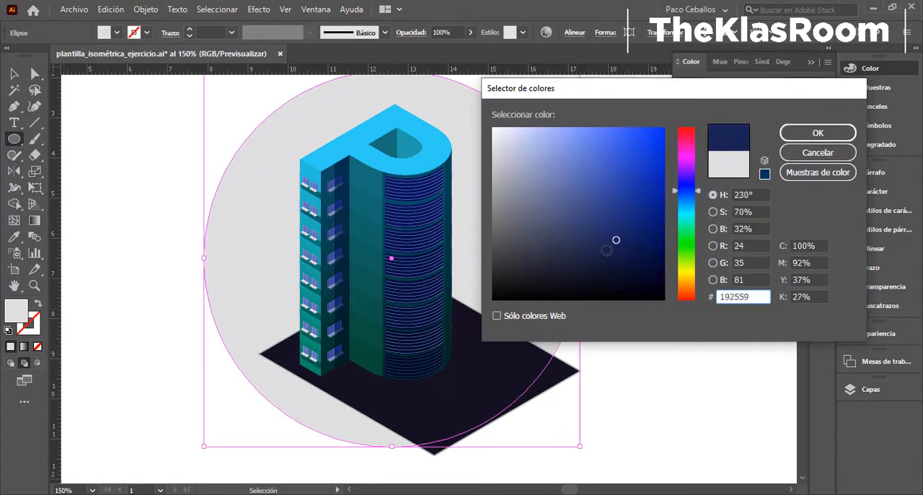
{"action": "left_click", "coordinate": [841, 137]}
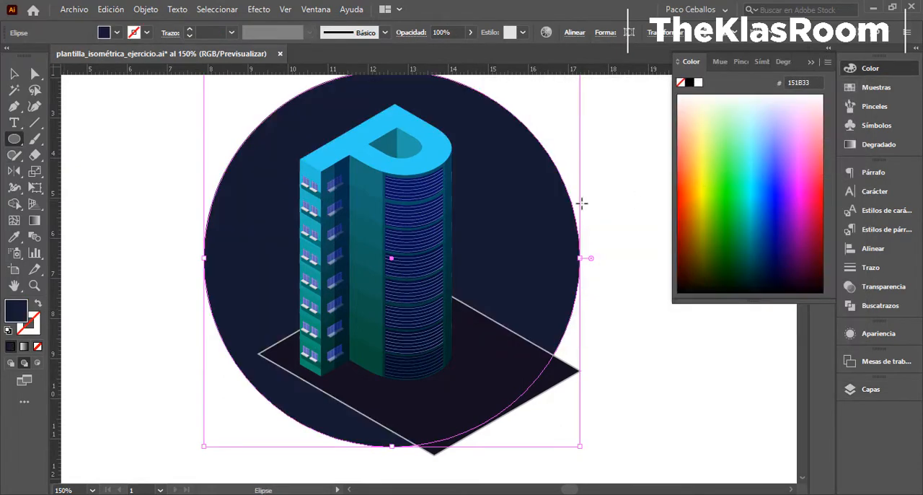
- Apply a linear gradient running diagonally at about -42.5° across the circle, with its midpoint at about 40%
{"action": "left_click", "coordinate": [852, 146]}
{"action": "left_click", "coordinate": [744, 84]}
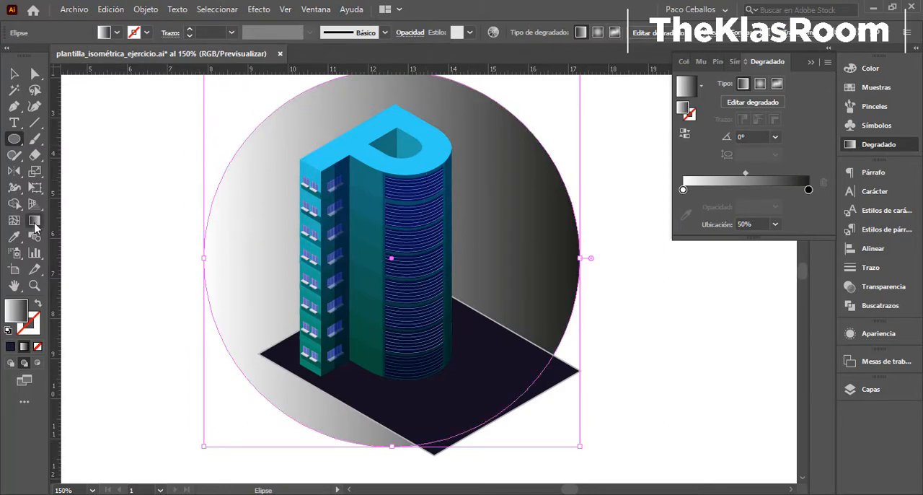
{"action": "left_click", "coordinate": [34, 222]}
{"action": "mouse_move", "coordinate": [191, 83]}
{"action": "left_mouse_down"}
{"action": "mouse_move", "coordinate": [412, 295]}
{"action": "mouse_move", "coordinate": [464, 321]}
{"action": "left_mouse_up"}
{"action": "left_click_drag", "start_coordinate": [480, 288], "coordinate": [475, 334]}
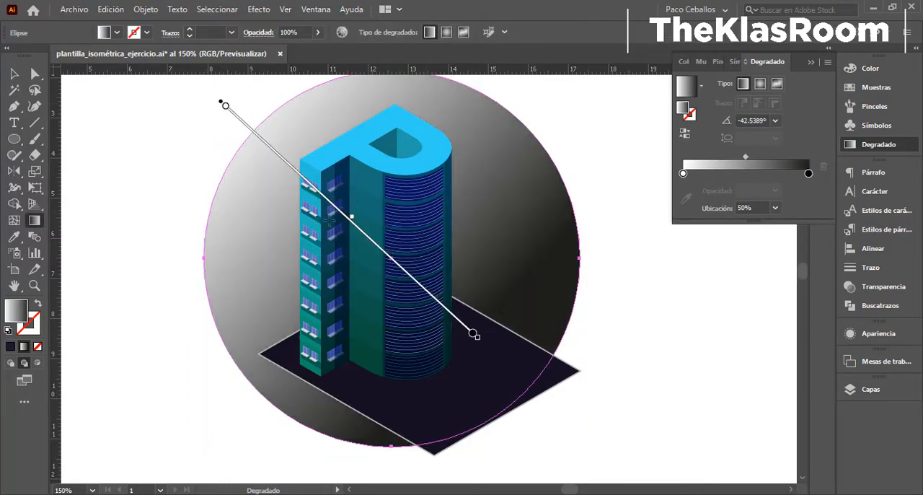
{"action": "left_click_drag", "start_coordinate": [333, 207], "coordinate": [333, 205]}
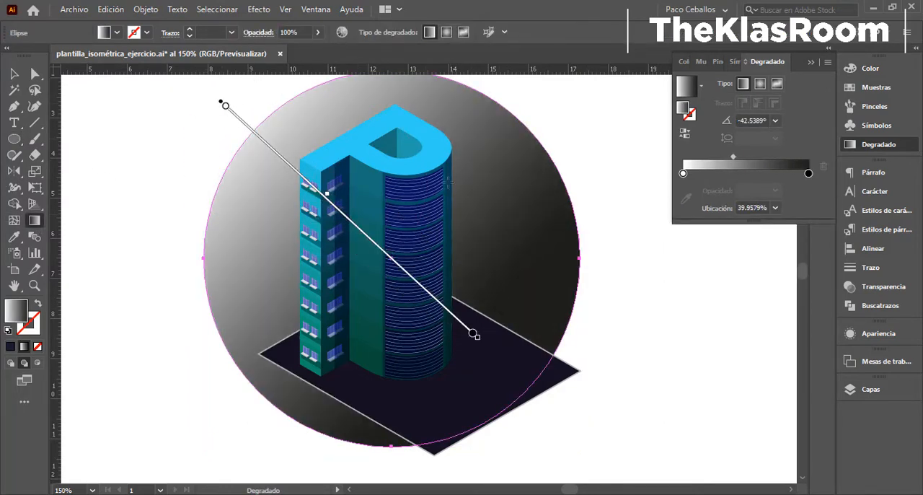
- Set the gradient's black end stop to the purple swatch C=75 M=100 Y=0 K=0 and darken that purple
{"action": "double_click", "coordinate": [809, 174]}
{"action": "left_click", "coordinate": [738, 227]}
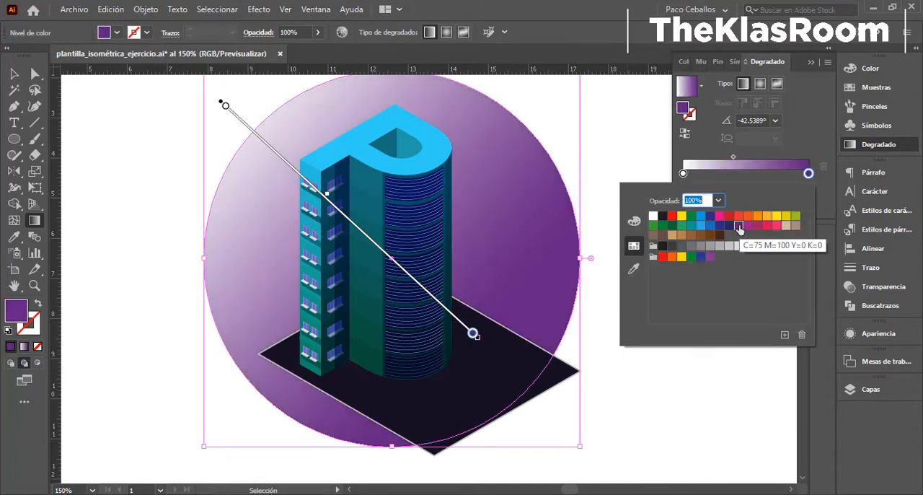
{"action": "left_click", "coordinate": [125, 274]}
{"action": "double_click", "coordinate": [682, 108]}
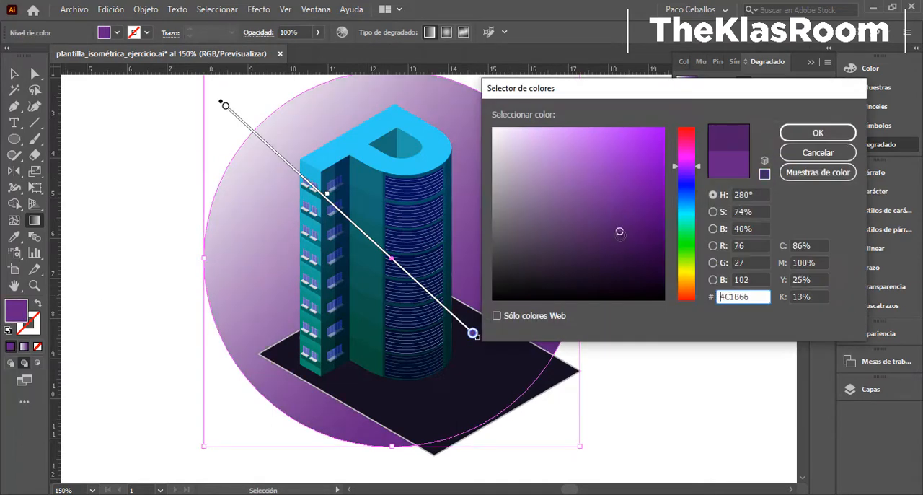
{"action": "left_click", "coordinate": [807, 136]}
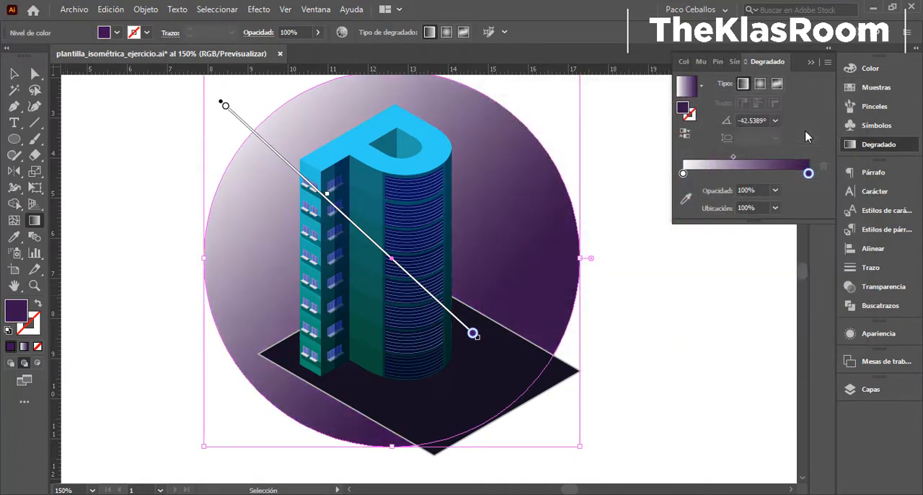
- Set the gradient's white start stop to the purple sampled from the circle, then lighten it to 451D5E
{"action": "left_click", "coordinate": [683, 174]}
{"action": "left_click", "coordinate": [686, 198]}
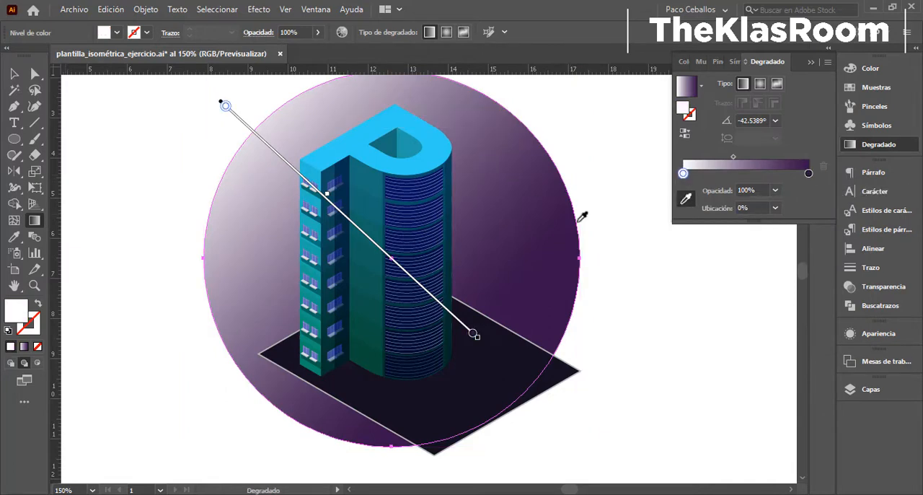
{"action": "left_click", "coordinate": [508, 278]}
{"action": "double_click", "coordinate": [17, 312]}
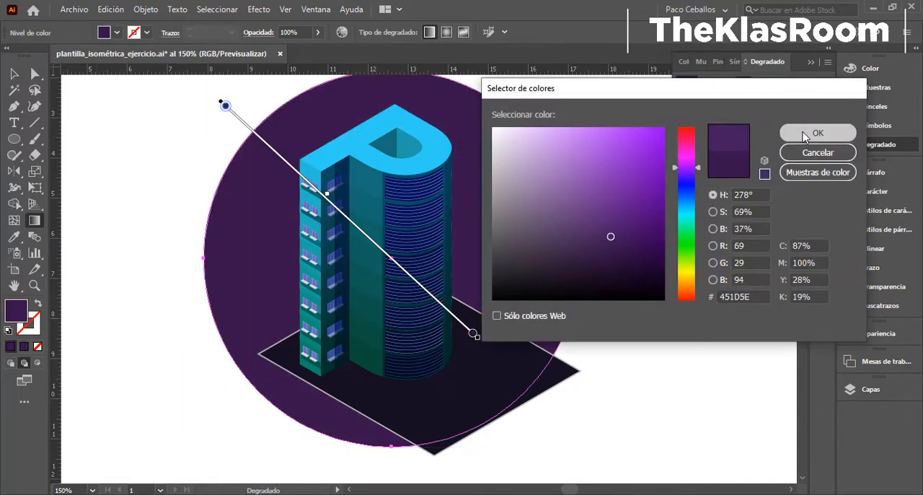
{"action": "left_click", "coordinate": [806, 134]}
- Shift the hue of the gradient's dark end stop to navy blue
{"action": "double_click", "coordinate": [808, 173]}
{"action": "double_click", "coordinate": [9, 316]}
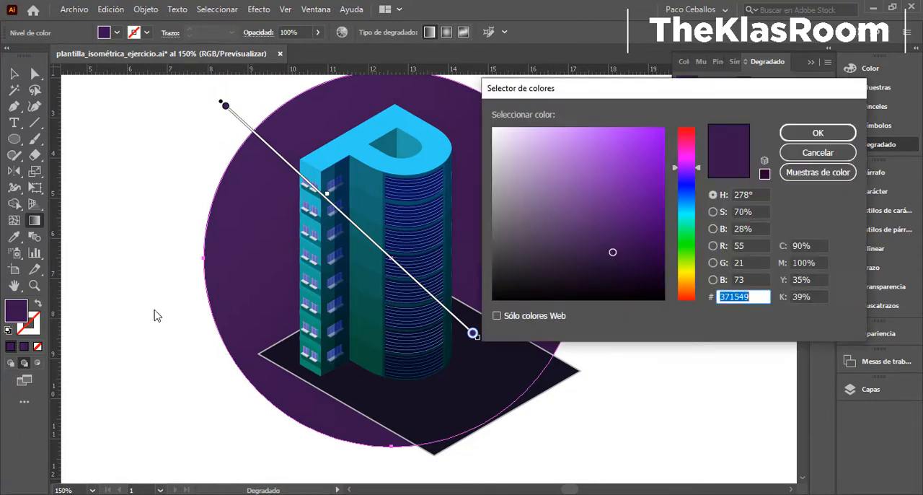
{"action": "left_click_drag", "start_coordinate": [695, 169], "coordinate": [695, 189]}
{"action": "left_click", "coordinate": [818, 133]}
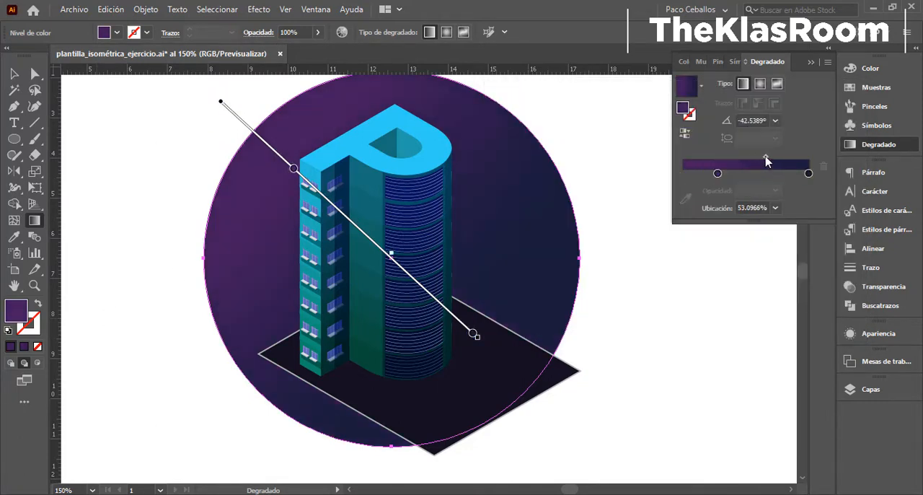
- Duplicate the gradient circle by copying it and pasting the copy in the same place
{"action": "left_click", "coordinate": [14, 73]}
{"action": "left_click", "coordinate": [110, 10]}
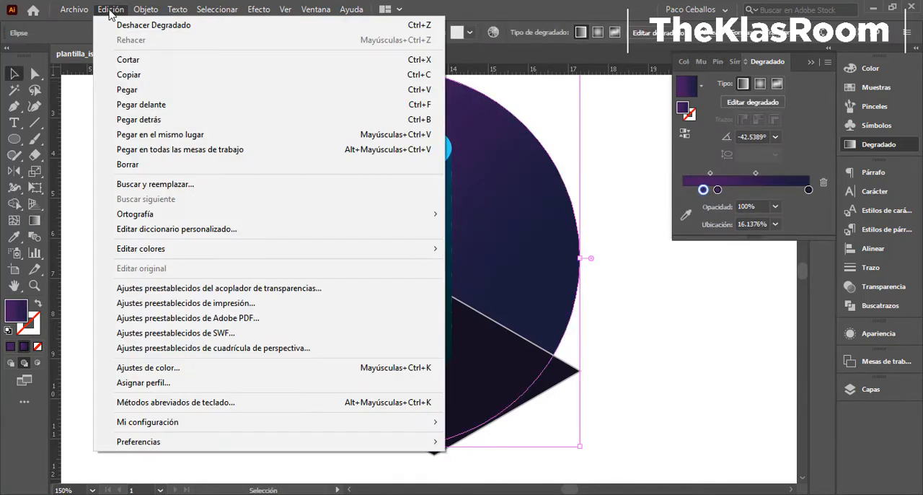
{"action": "left_click", "coordinate": [129, 74]}
{"action": "left_click", "coordinate": [110, 10]}
{"action": "left_click", "coordinate": [186, 135]}
- Move the circle copy to the unlocked Edificio layer with Sombras and Ventanas hidden, and use it to trim the ground plane to the circle
{"action": "left_click", "coordinate": [870, 389]}
{"action": "left_click", "coordinate": [698, 378]}
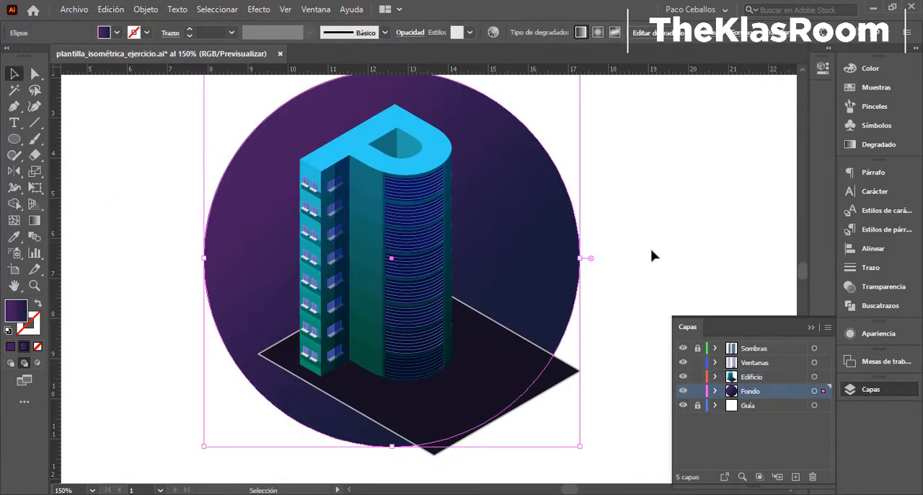
{"action": "left_click_drag", "start_coordinate": [824, 391], "coordinate": [824, 378]}
{"action": "left_click_drag", "start_coordinate": [683, 348], "coordinate": [683, 363]}
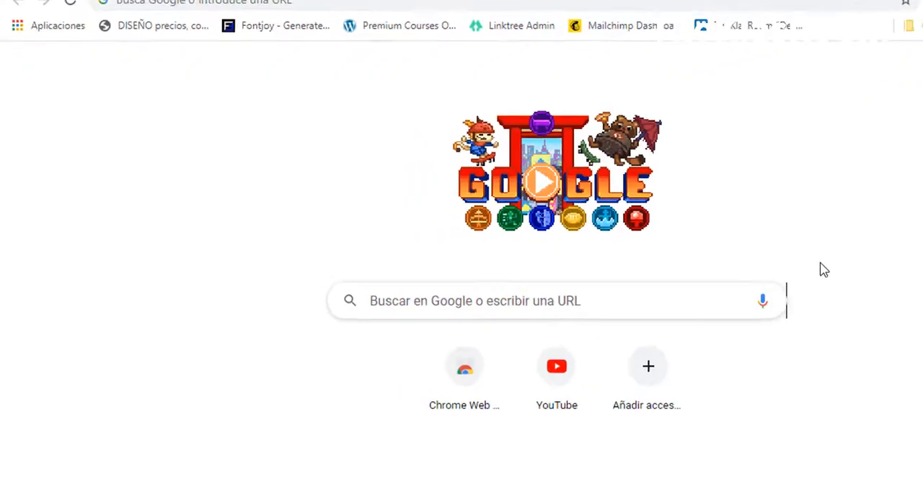
{"action": "left_click", "coordinate": [498, 301]}
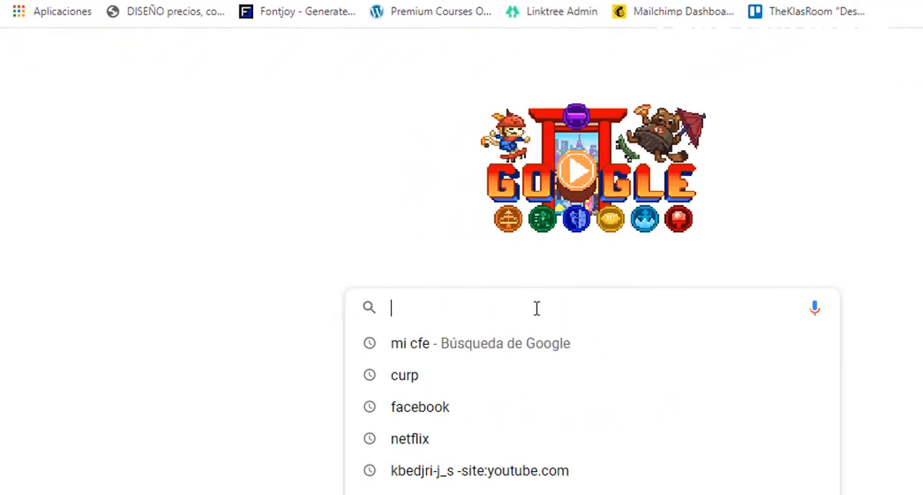
- Switch to the browser, search Google for freepik and open the Freepik site
{"action": "type", "text": "free"}
{"action": "key", "text": "Return"}
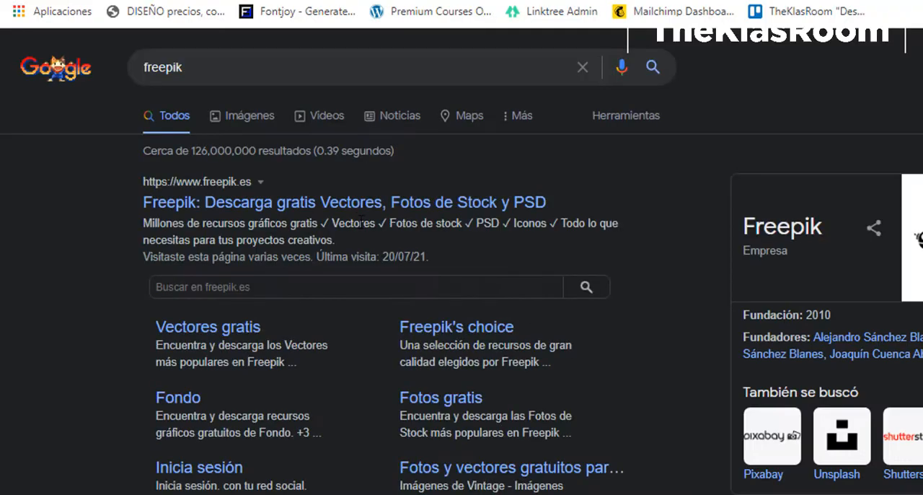
{"action": "left_click", "coordinate": [276, 203]}
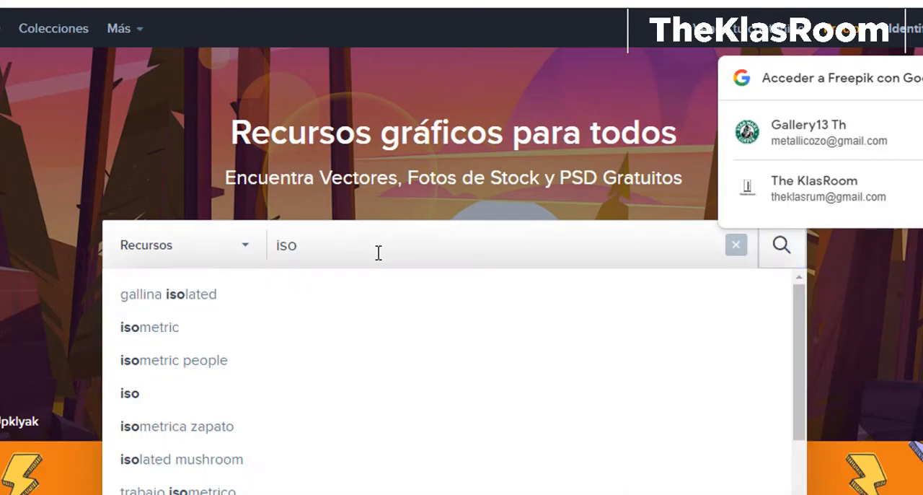
- Search Freepik for "isometric buildings" and look through the results for usable city elements
{"action": "left_click", "coordinate": [409, 251]}
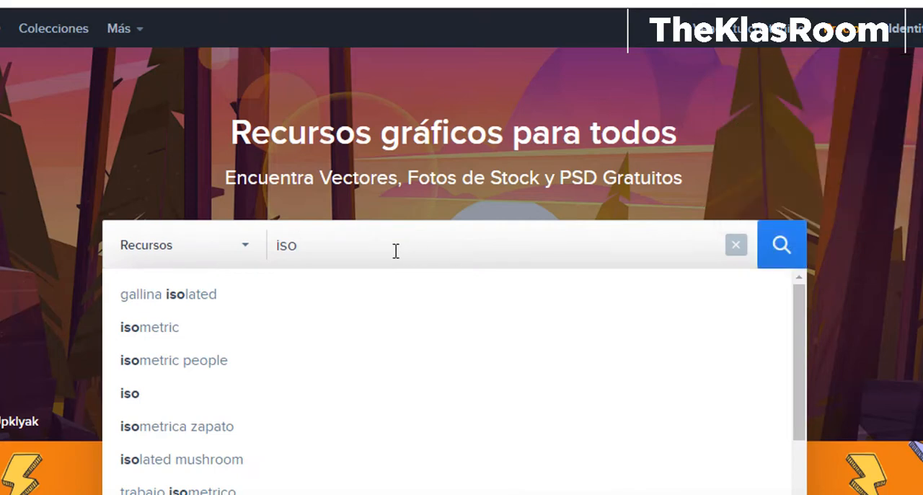
{"action": "left_click", "coordinate": [396, 238]}
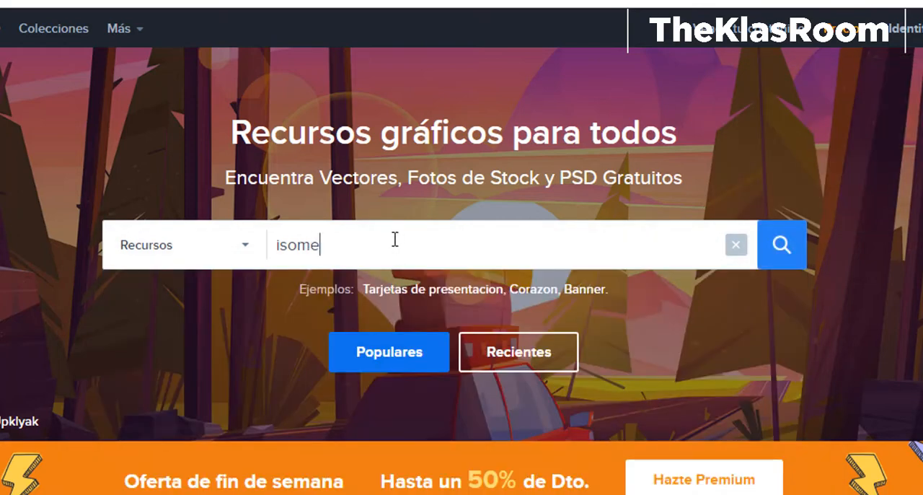
{"action": "type", "text": "metric buildings"}
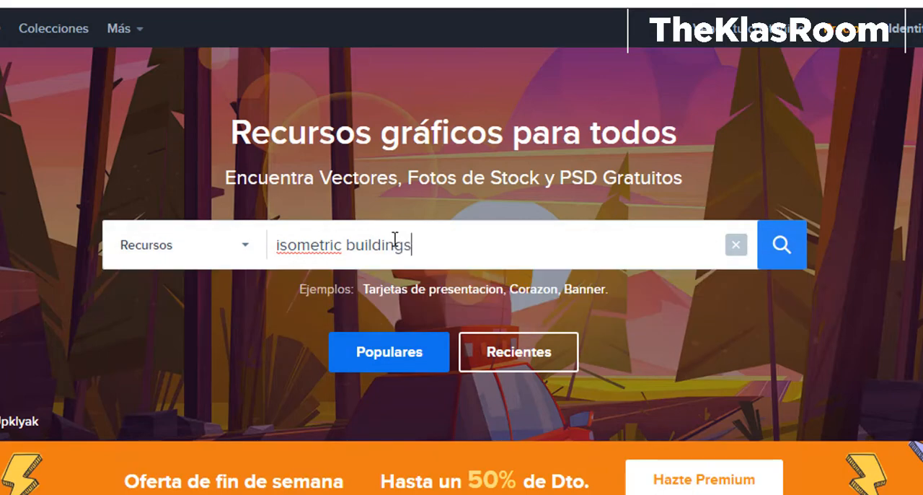
{"action": "left_click", "coordinate": [785, 258]}
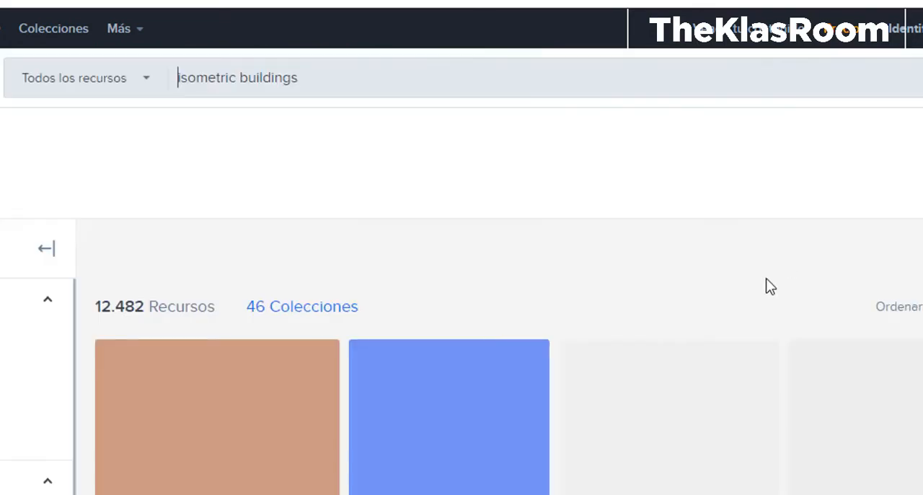
{"action": "scroll", "coordinate": [610, 128], "scroll_direction": "down", "scroll_amount": 5}
{"action": "scroll", "coordinate": [413, 217], "scroll_direction": "down", "scroll_amount": 5}
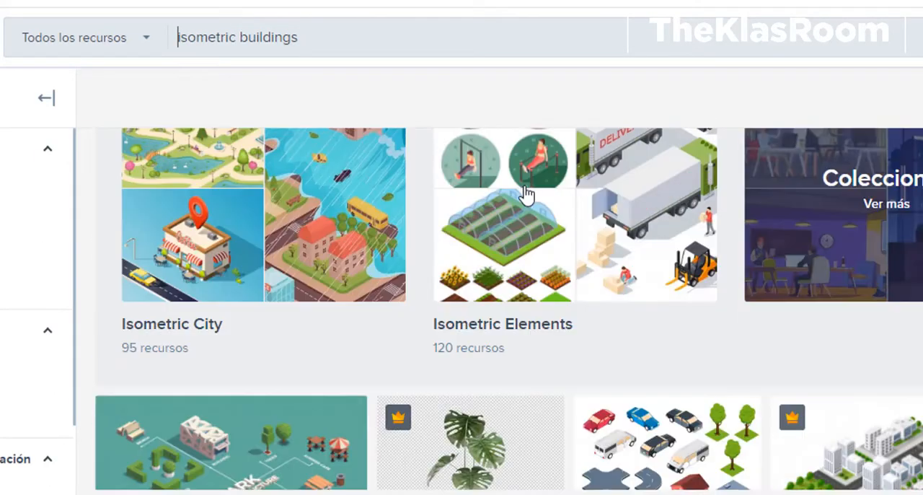
- Search Freepik for "isometric park" and open the vector of street and park elements to examine it and related resources
{"action": "double_click", "coordinate": [243, 40]}
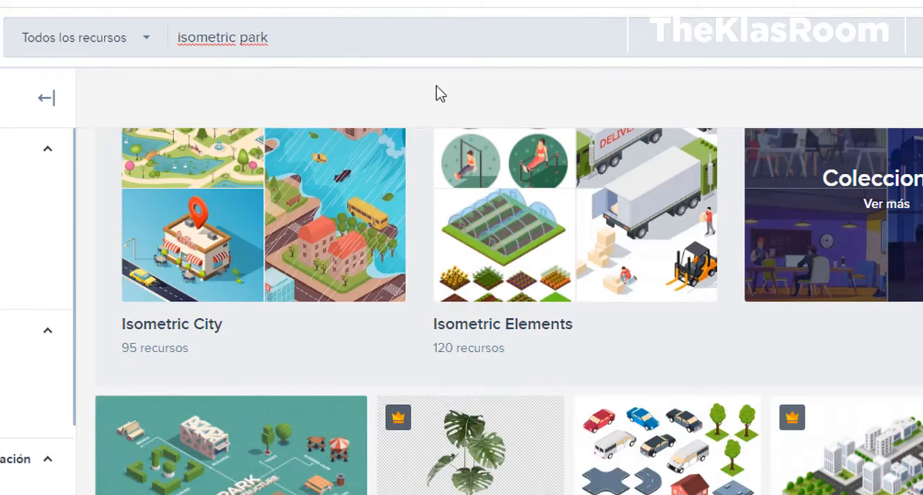
{"action": "key", "text": "Return"}
{"action": "scroll", "coordinate": [549, 206], "scroll_direction": "down", "scroll_amount": 5}
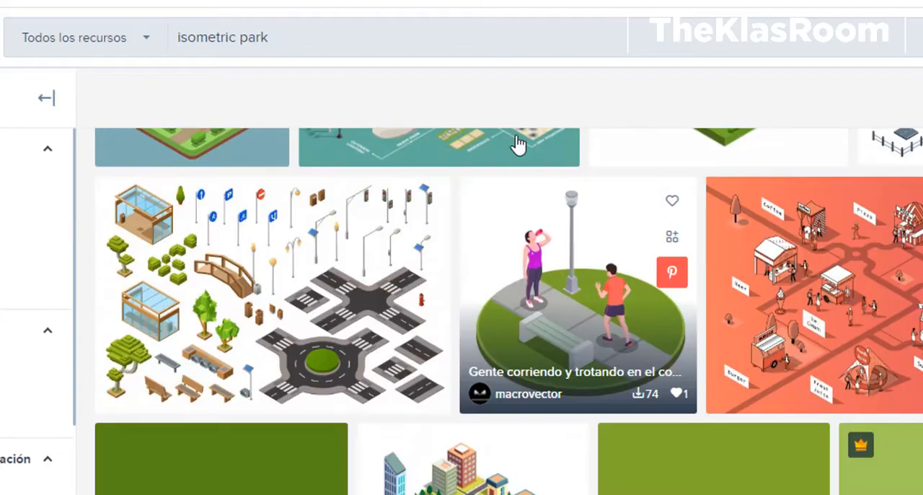
{"action": "left_click", "coordinate": [225, 289]}
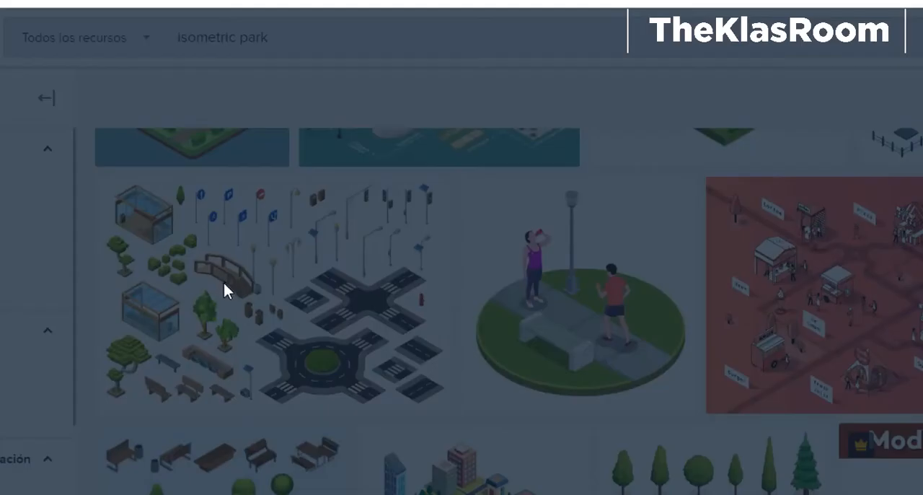
{"action": "scroll", "coordinate": [466, 306], "scroll_direction": "down", "scroll_amount": 5}
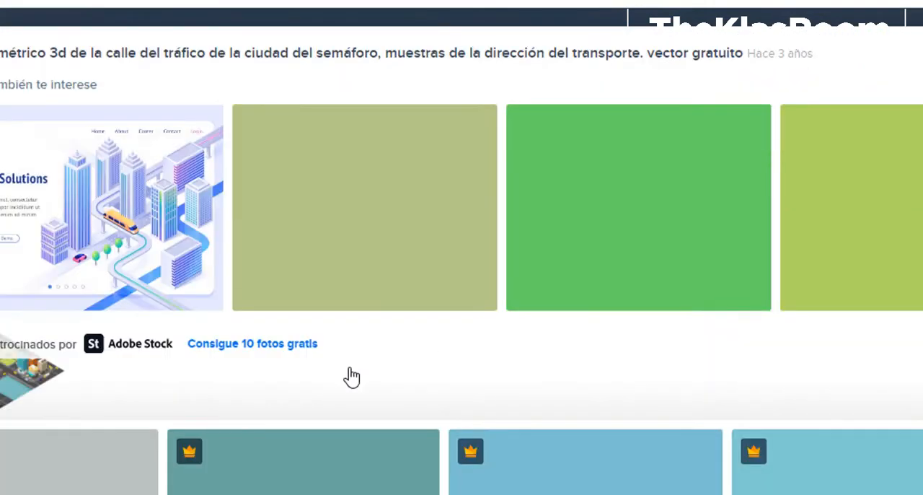
{"action": "scroll", "coordinate": [662, 366], "scroll_direction": "up", "scroll_amount": 6}
{"action": "left_click", "coordinate": [831, 355]}
{"action": "scroll", "coordinate": [830, 361], "scroll_direction": "down", "scroll_amount": 2}
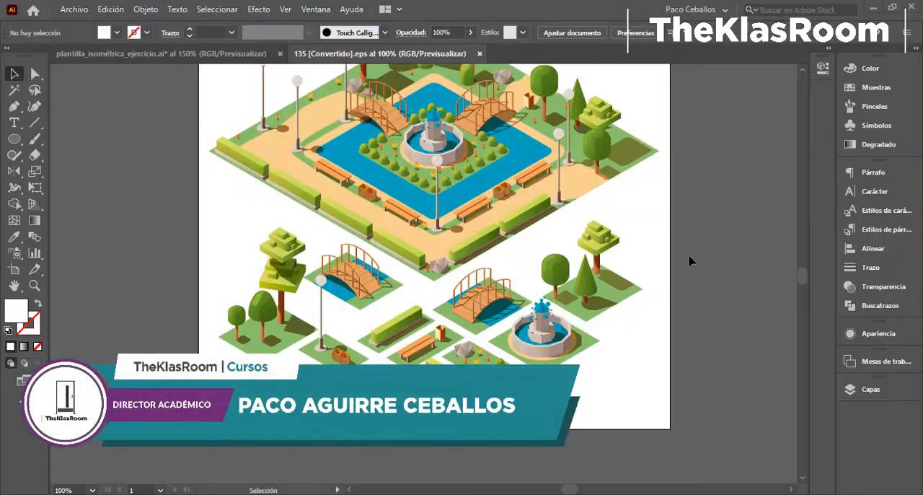
- Ungroup the set of separate park tiles below the main park in the 135 [Convertido].eps document
{"action": "key", "text": "space"}
{"action": "left_click_drag", "start_coordinate": [683, 252], "coordinate": [642, 273]}
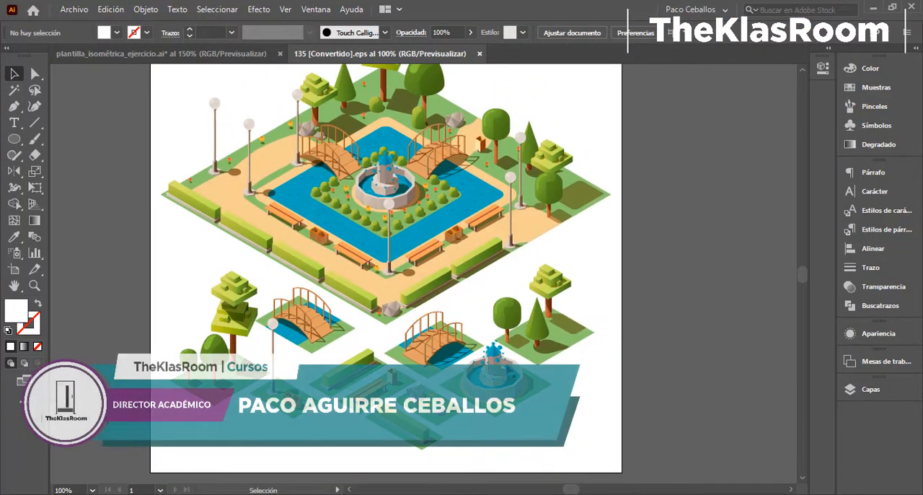
{"action": "left_click", "coordinate": [501, 366]}
{"action": "right_click", "coordinate": [502, 365]}
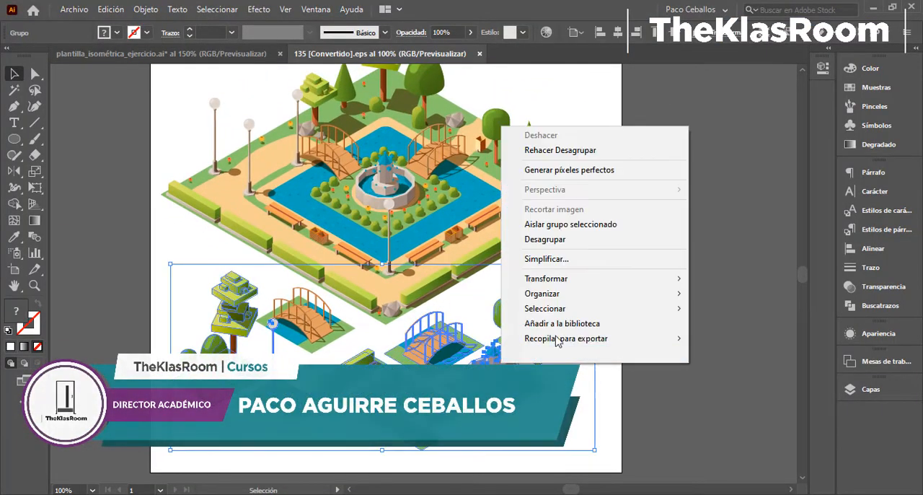
{"action": "left_click", "coordinate": [561, 245]}
{"action": "left_click", "coordinate": [639, 305]}
- Spread the ungrouped park pieces apart by moving the three-tree, right bridge, fountain and rock tiles to free spots
{"action": "left_click_drag", "start_coordinate": [535, 324], "coordinate": [622, 324]}
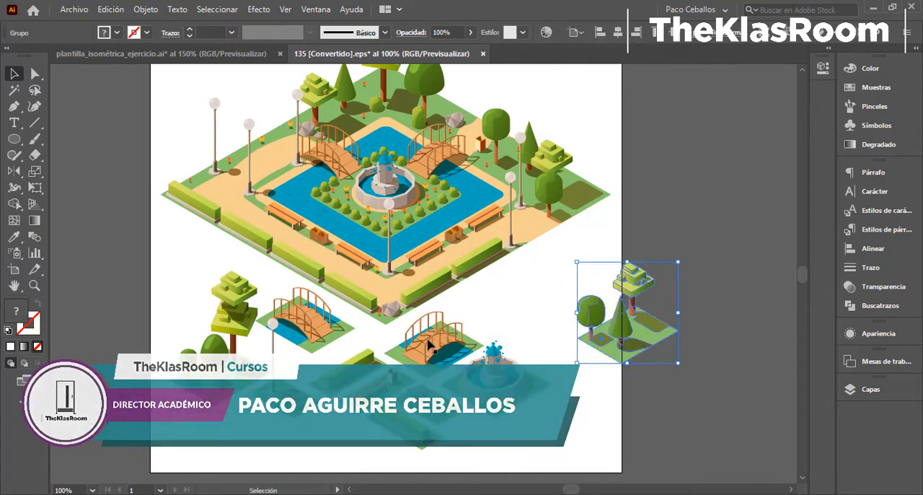
{"action": "left_click_drag", "start_coordinate": [429, 346], "coordinate": [487, 314]}
{"action": "left_click_drag", "start_coordinate": [495, 382], "coordinate": [542, 409]}
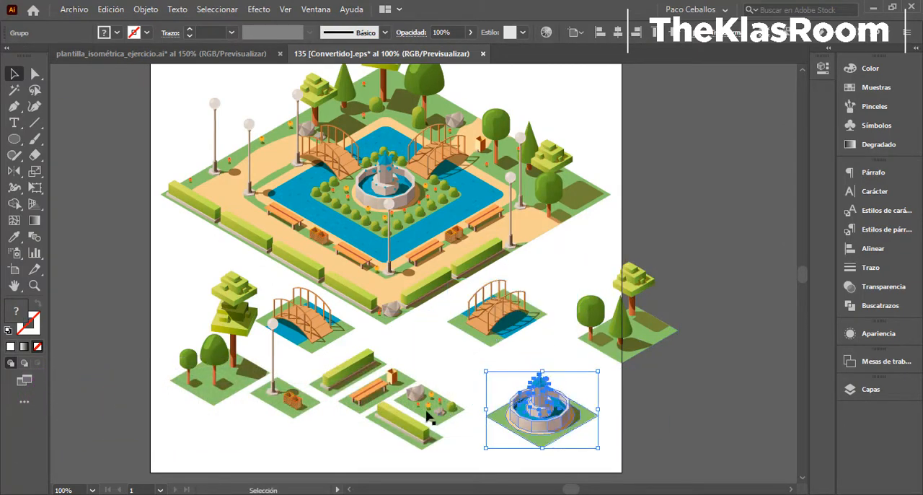
{"action": "left_click_drag", "start_coordinate": [464, 383], "coordinate": [464, 383]}
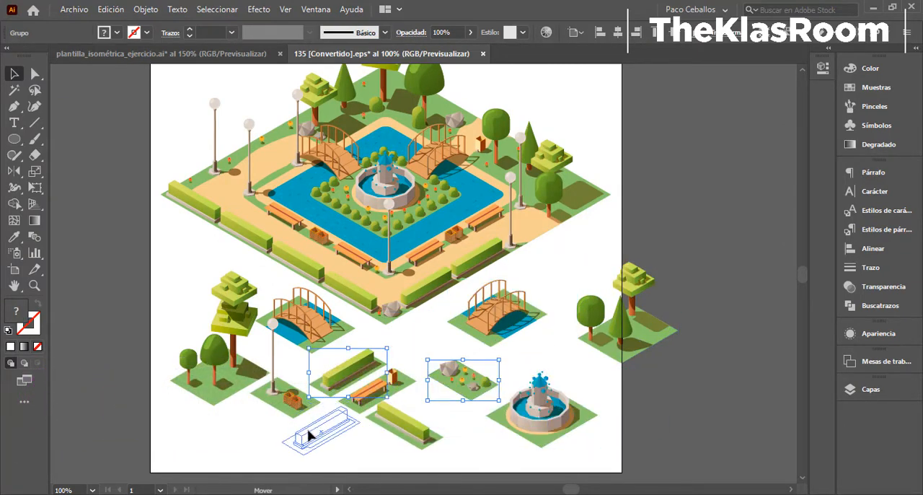
- Move the upper hedge tile and the lamp post tile away from their neighbours, and isolate the lamp post's group
{"action": "left_click_drag", "start_coordinate": [309, 436], "coordinate": [309, 436]}
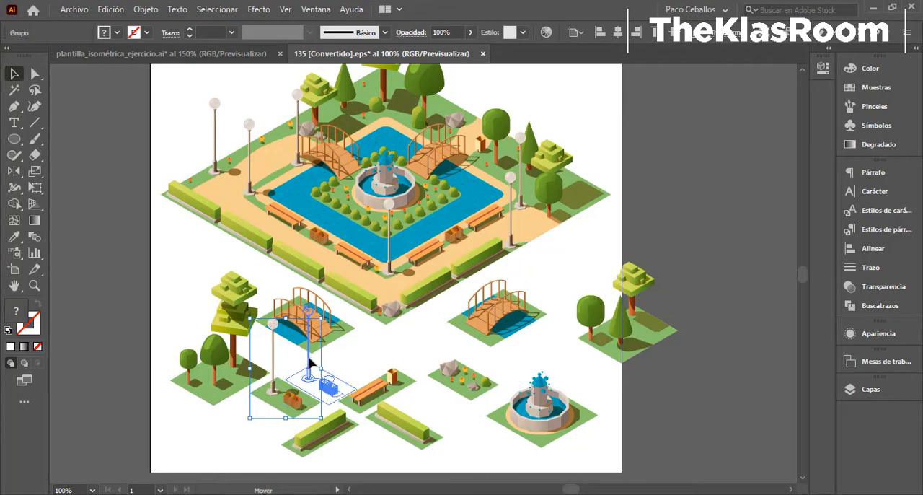
{"action": "left_click_drag", "start_coordinate": [551, 266], "coordinate": [552, 266]}
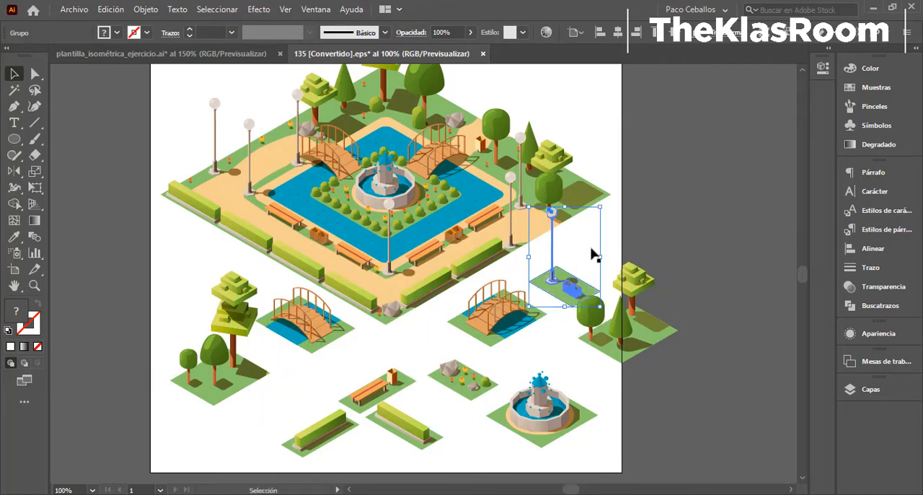
{"action": "left_click", "coordinate": [562, 257]}
{"action": "double_click", "coordinate": [552, 256]}
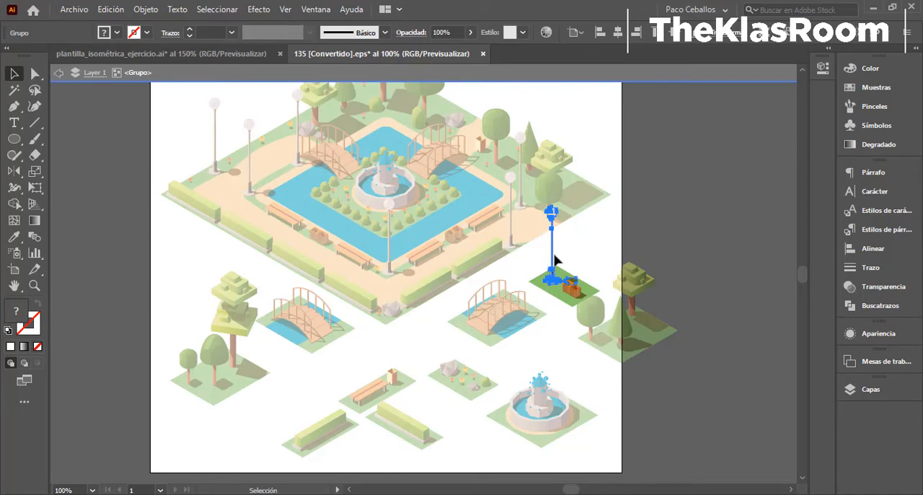
- Return to the plantilla_isométrica_ejercicio.ai document and add a layer named Accesorios directly above Fondo
{"action": "left_click", "coordinate": [194, 55]}
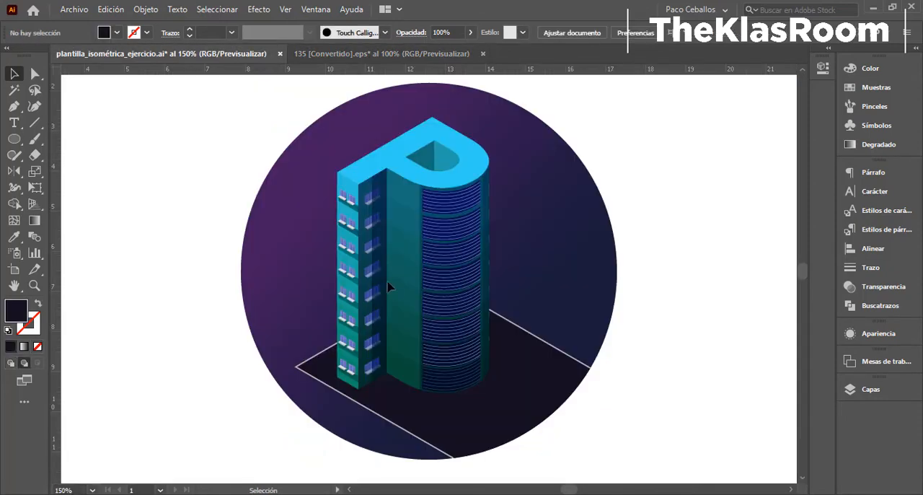
{"action": "left_click", "coordinate": [859, 389]}
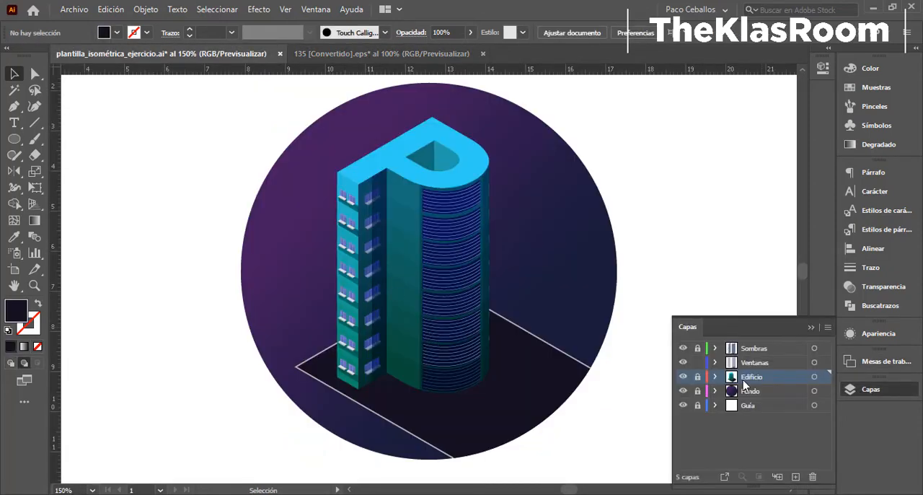
{"action": "left_click", "coordinate": [764, 393]}
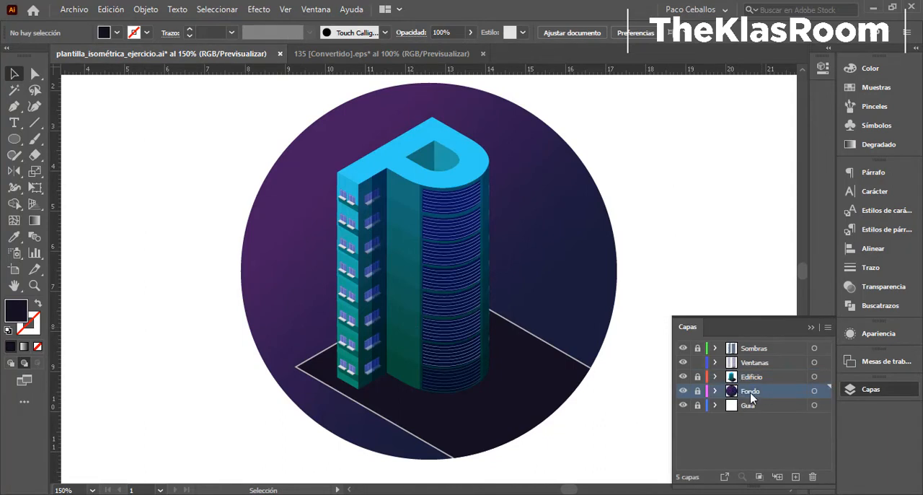
{"action": "left_click", "coordinate": [797, 477]}
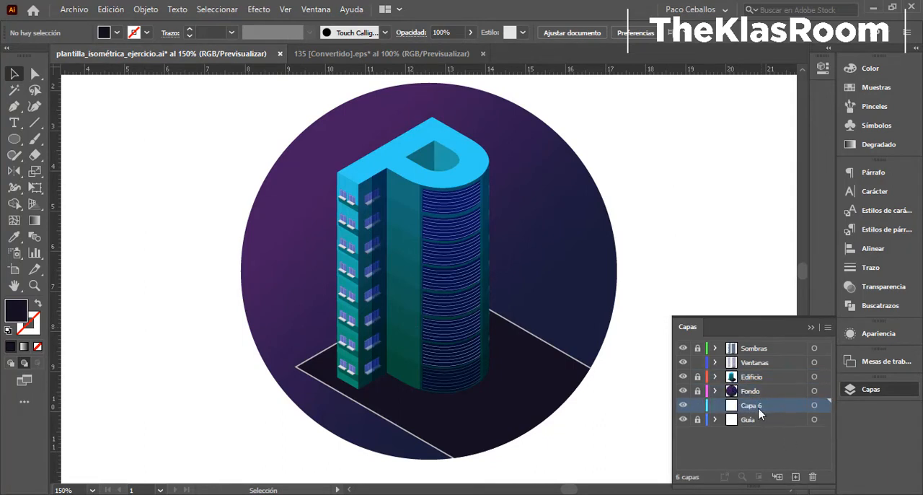
{"action": "left_click_drag", "start_coordinate": [757, 390], "coordinate": [758, 399]}
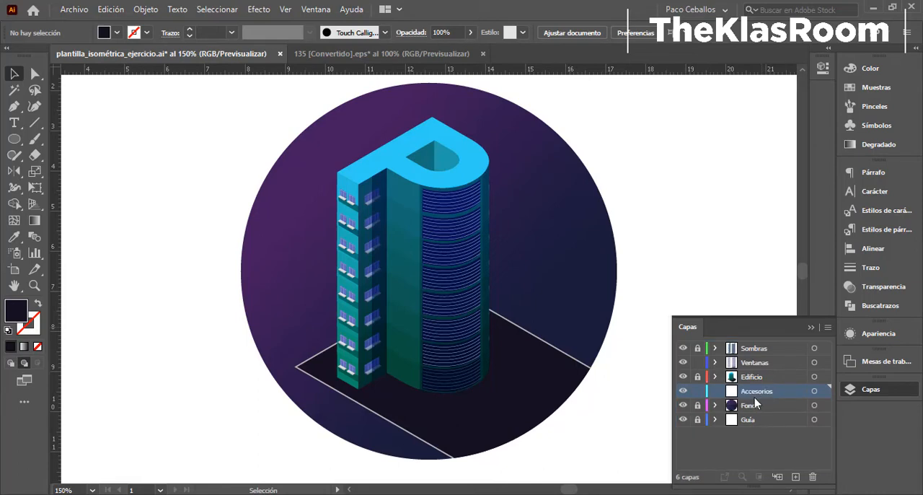
- Show the isometric guides and draw a long diagonal line along the grid, just inside the ground plane's lower-left edge
{"action": "key", "text": "ctrl+plus"}
{"action": "key", "text": "ctrl+plus"}
{"action": "key", "text": "ctrl+semicolon"}
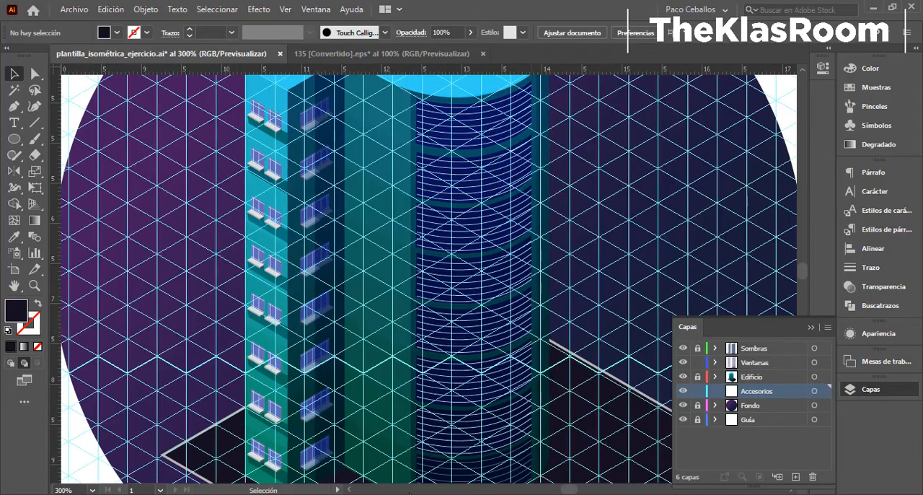
{"action": "left_click_drag", "start_coordinate": [316, 479], "coordinate": [369, 217]}
{"action": "key", "text": "ctrl+plus"}
{"action": "key", "text": "ctrl+plus"}
{"action": "left_click_drag", "start_coordinate": [257, 220], "coordinate": [257, 175]}
{"action": "left_click", "coordinate": [34, 123]}
{"action": "left_click_drag", "start_coordinate": [89, 103], "coordinate": [664, 437]}
- Give the long diagonal line along the ground edge a solid #161021 stroke with no fill, and display the layers again
{"action": "left_click", "coordinate": [32, 327]}
{"action": "left_click", "coordinate": [10, 346]}
{"action": "left_click", "coordinate": [286, 10]}
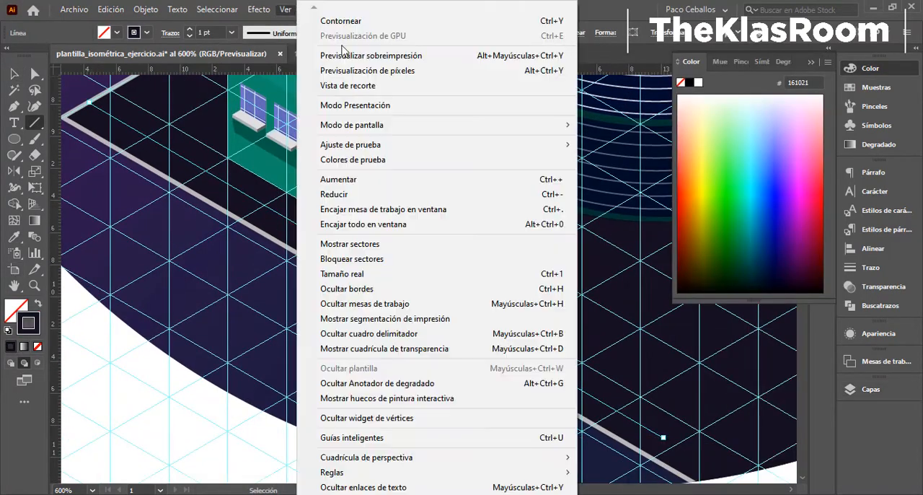
{"action": "key", "text": "Escape"}
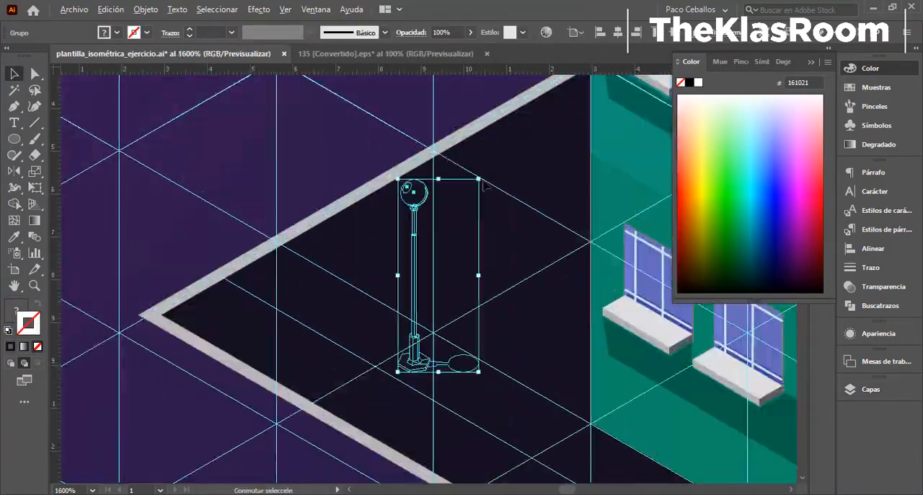
{"action": "key", "text": "Delete"}
{"action": "key", "text": "F7"}
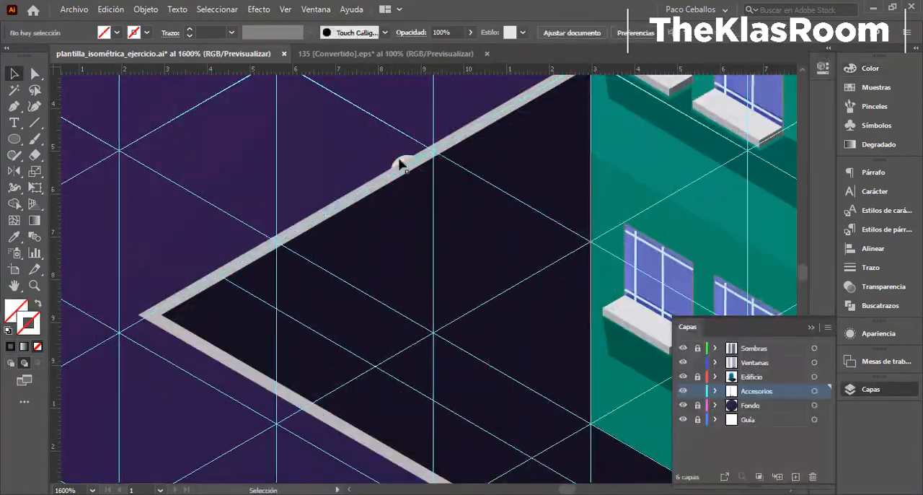
{"action": "key", "text": "ctrl+z"}
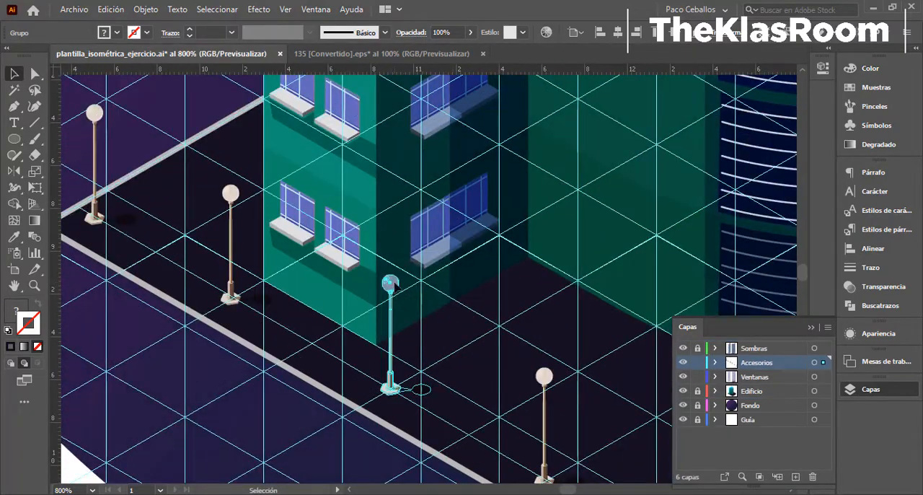
- Move the Accesorios layer above Sombras, and add scaled-down hedge and bench tiles along the grid diagonal in front of the curved tower
{"action": "left_click_drag", "start_coordinate": [757, 362], "coordinate": [756, 347]}
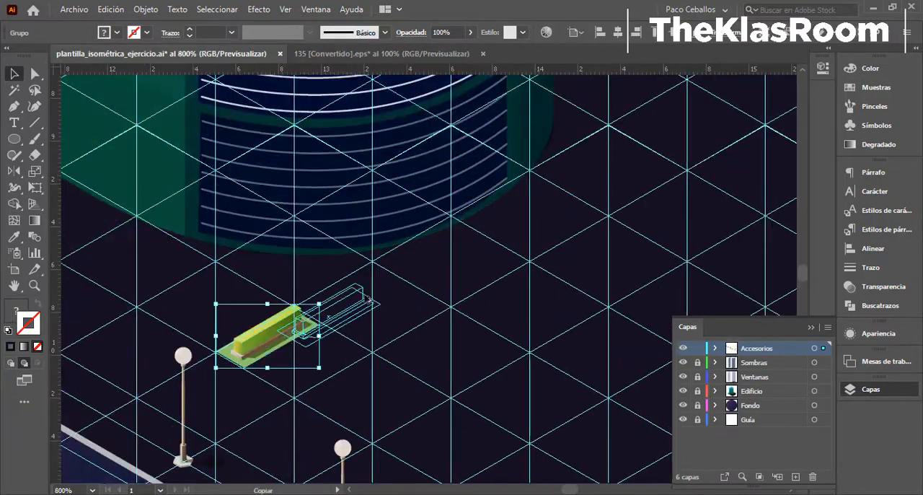
{"action": "left_click_drag", "start_coordinate": [395, 278], "coordinate": [474, 238]}
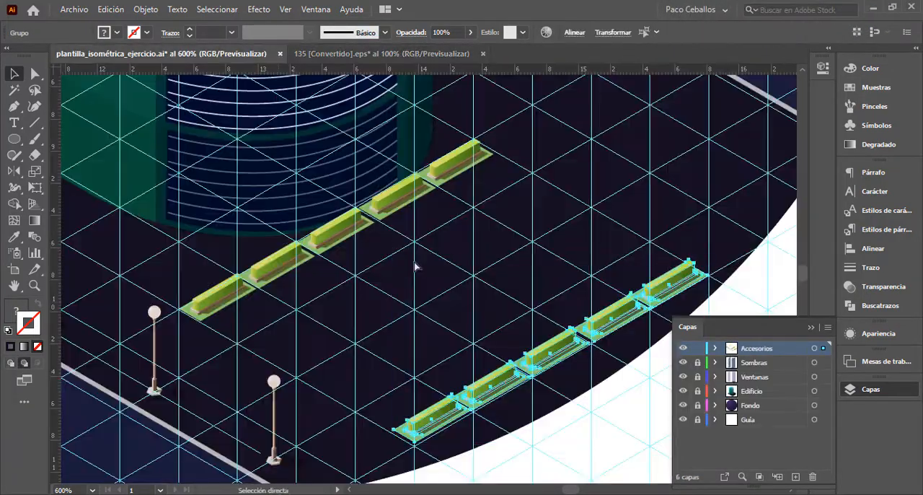
{"action": "key", "text": "ctrl+v"}
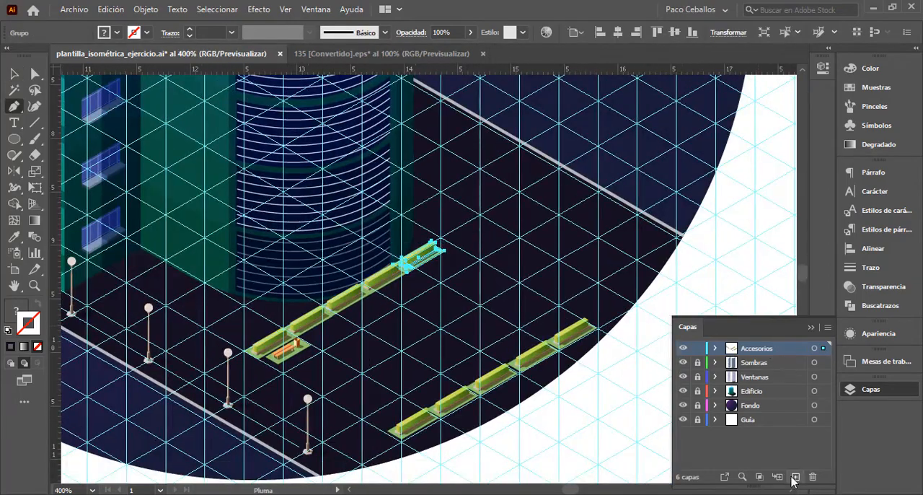
- Add a layer named piso jardín below Accesorios and trace a beige garden floor spanning the two hedge rows, checking edges in outline view
{"action": "left_click", "coordinate": [637, 310]}
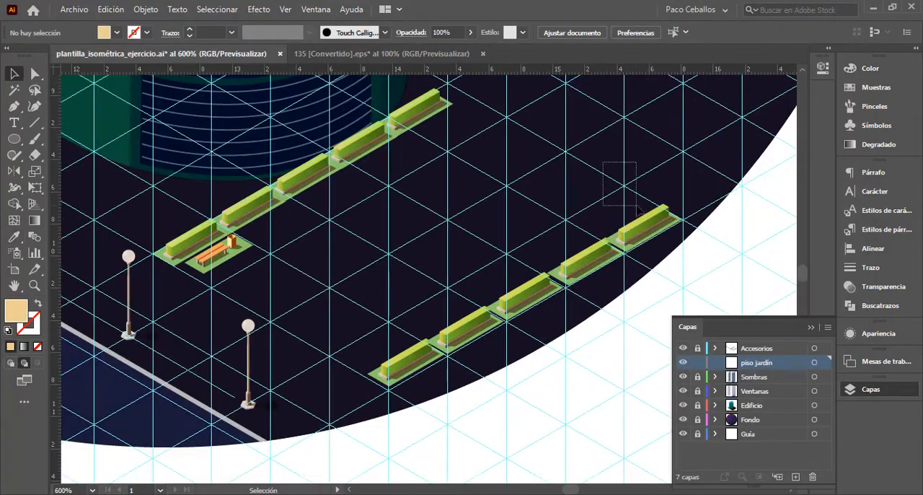
{"action": "key", "text": "ctrl+y"}
{"action": "key", "text": "v"}
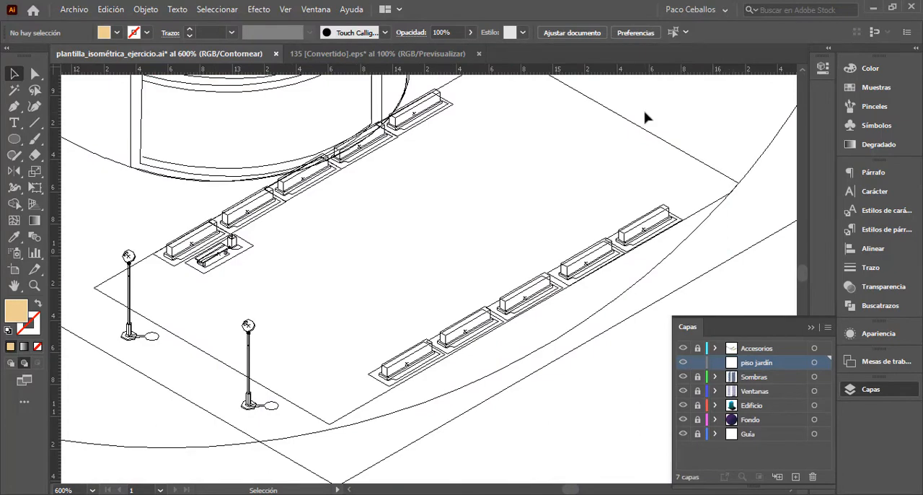
{"action": "key", "text": "ctrl+y"}
{"action": "left_click", "coordinate": [686, 313]}
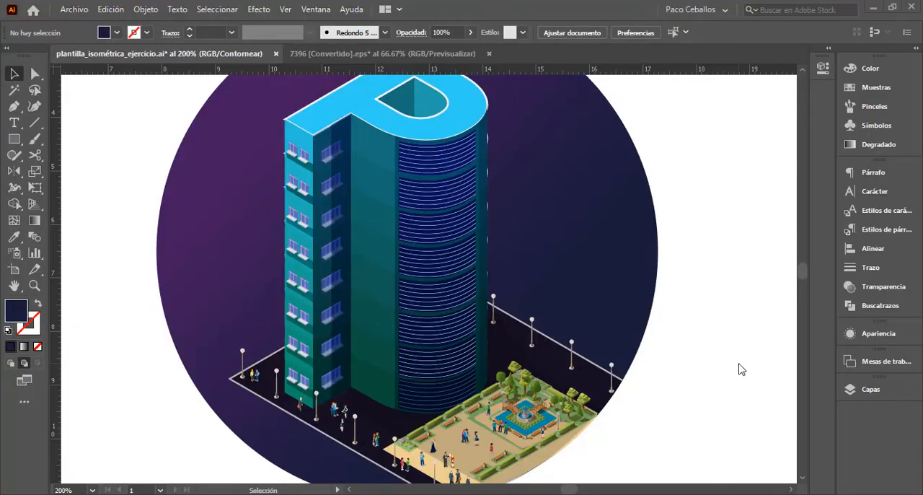
- Examine the finished park, street lamps and people around the base of the building up close
{"action": "key", "text": "ctrl+plus"}
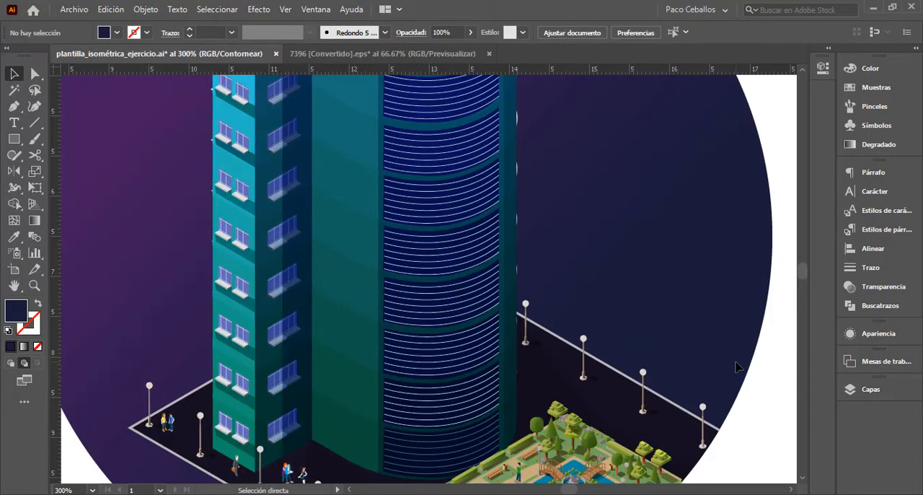
{"action": "key", "text": "ctrl+plus"}
{"action": "left_click_drag", "start_coordinate": [580, 374], "coordinate": [559, 165]}
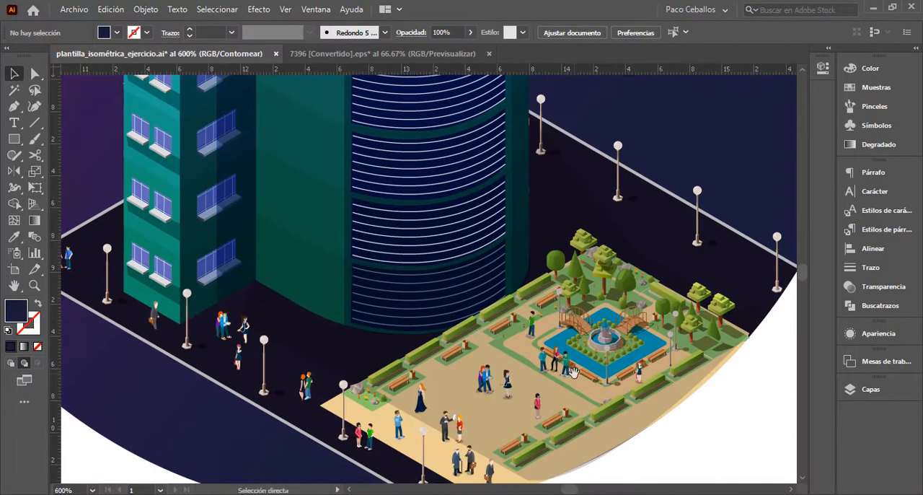
{"action": "key", "text": "ctrl+plus"}
{"action": "left_click_drag", "start_coordinate": [544, 373], "coordinate": [397, 271]}
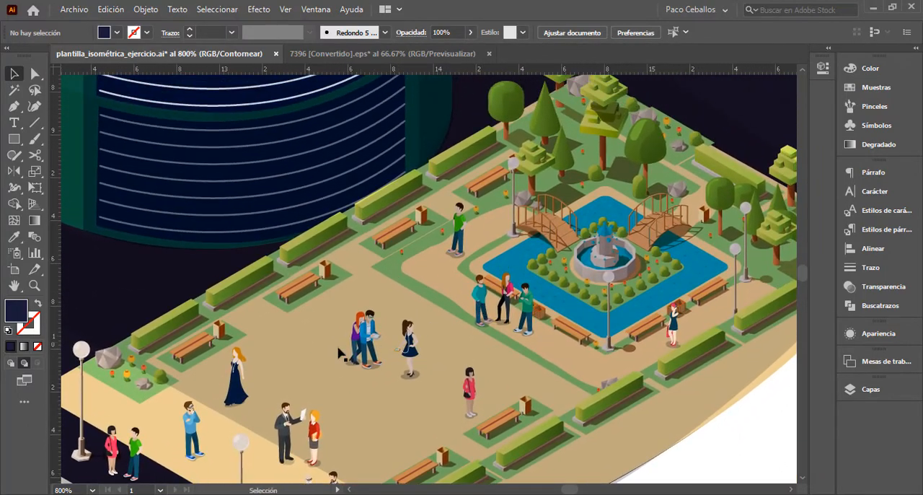
{"action": "left_click_drag", "start_coordinate": [244, 435], "coordinate": [580, 380]}
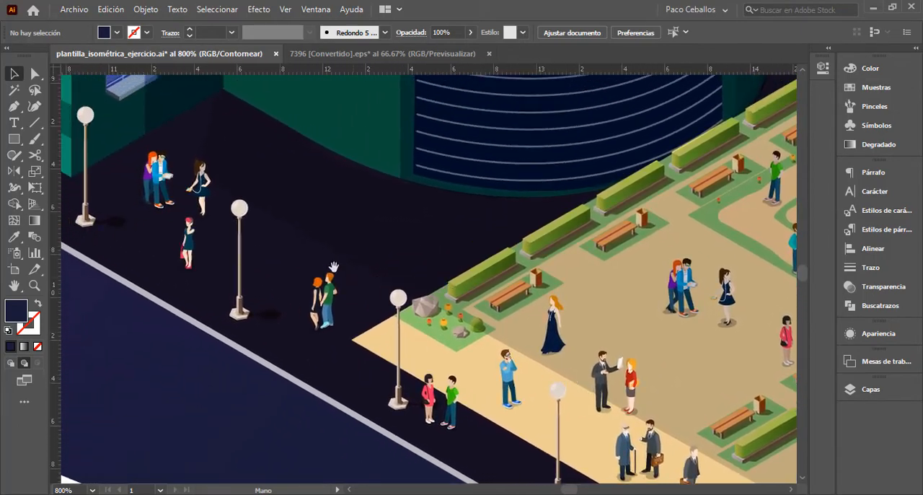
{"action": "left_click_drag", "start_coordinate": [303, 250], "coordinate": [515, 393]}
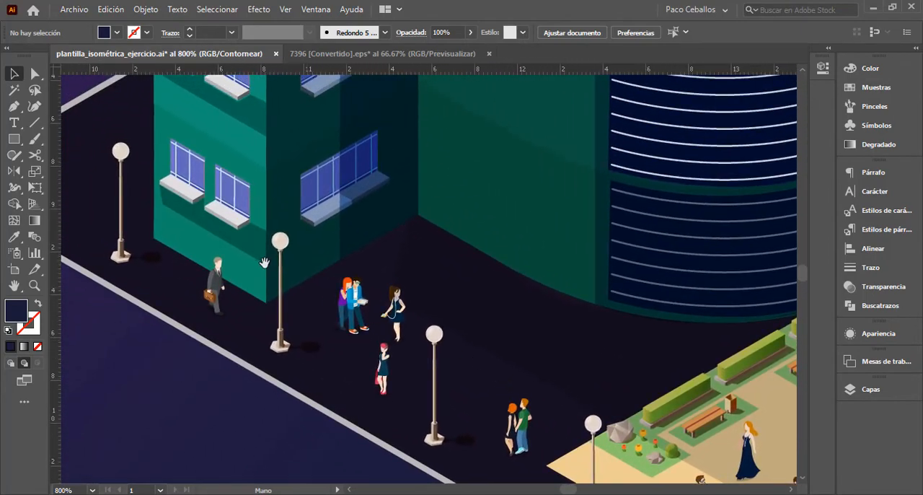
{"action": "left_click_drag", "start_coordinate": [265, 263], "coordinate": [393, 349]}
{"action": "left_click_drag", "start_coordinate": [438, 405], "coordinate": [244, 278]}
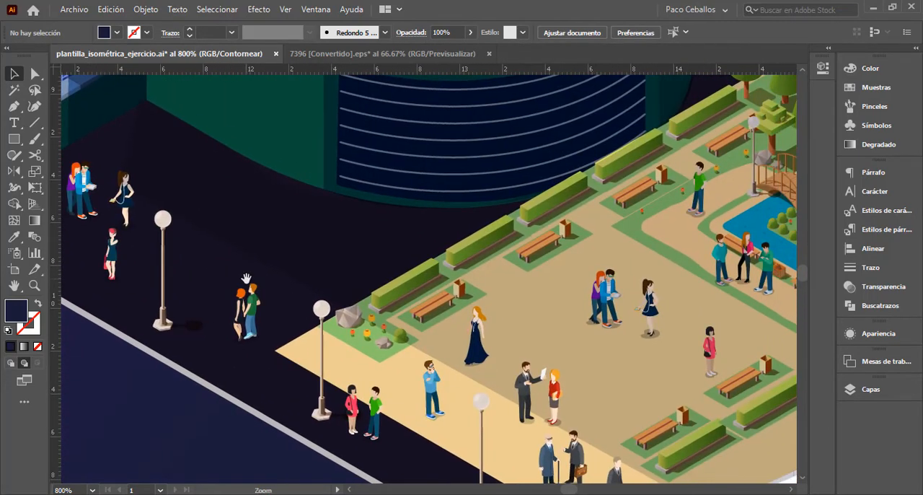
{"action": "key", "text": "ctrl+minus"}
{"action": "key", "text": "ctrl+minus"}
{"action": "scroll", "coordinate": [433, 275], "scroll_direction": "up", "scroll_amount": 3}
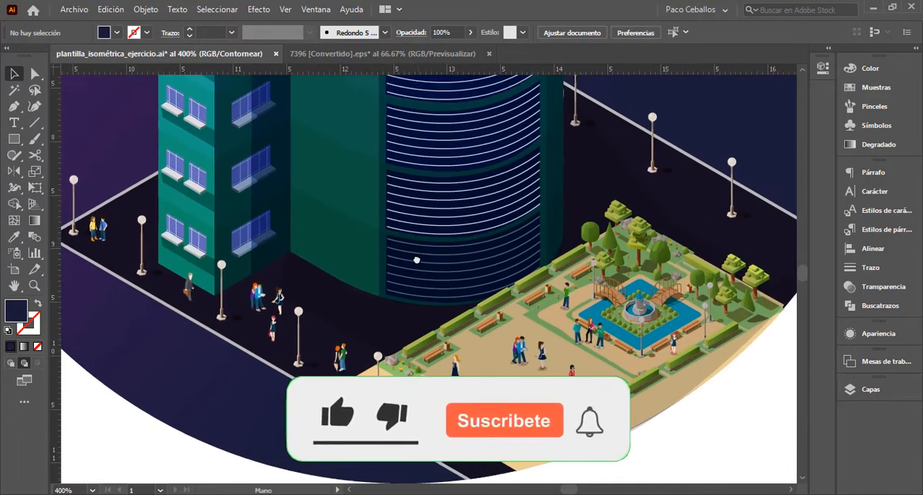